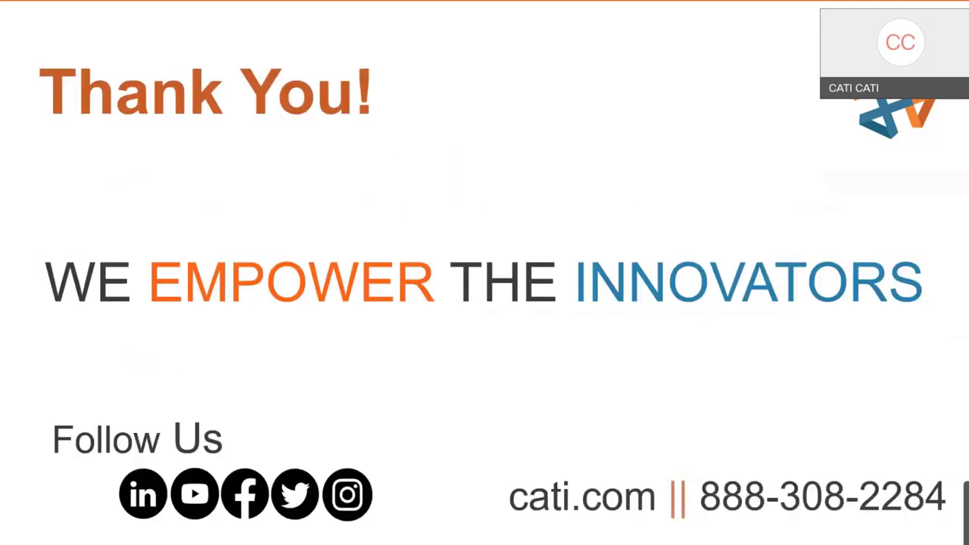
pyautogui.press('Escape')
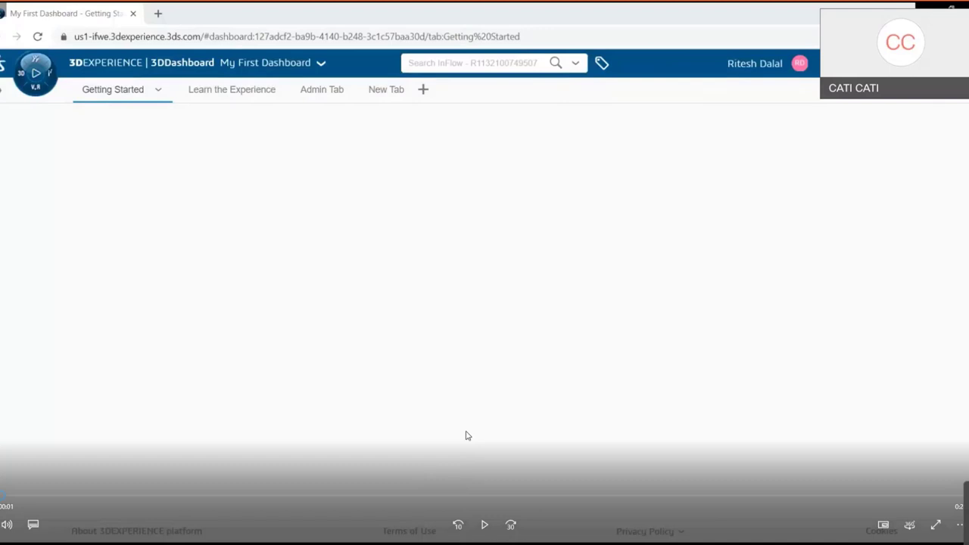
pyautogui.click(484, 524)
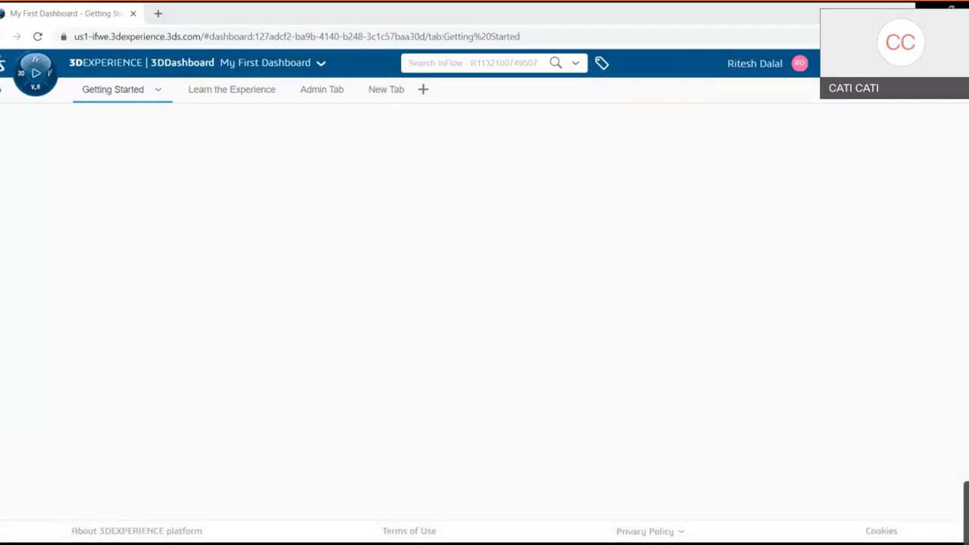
# Step: Open the Project Management app from the list of personal role apps
pyautogui.click(27, 83)
pyautogui.scroll(-10, 74, 296)
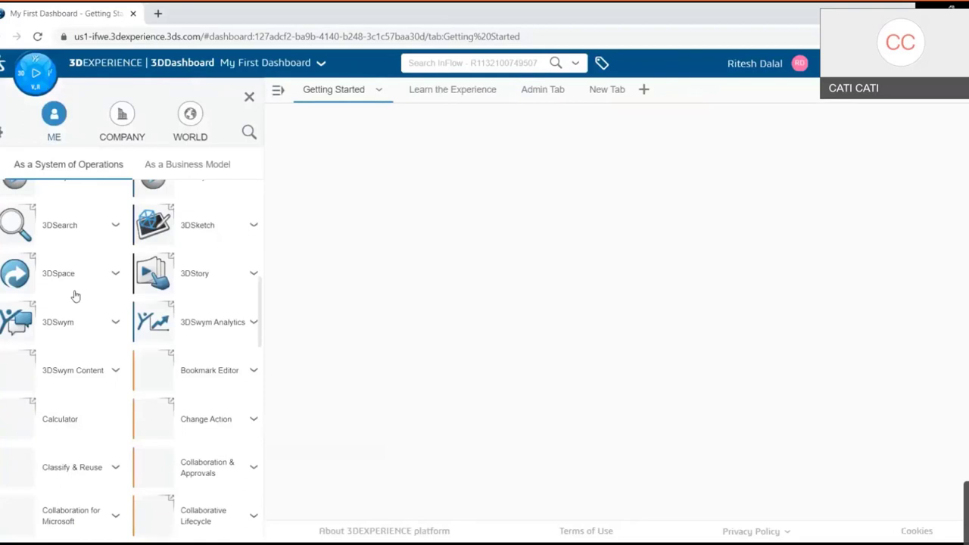
pyautogui.click(190, 428)
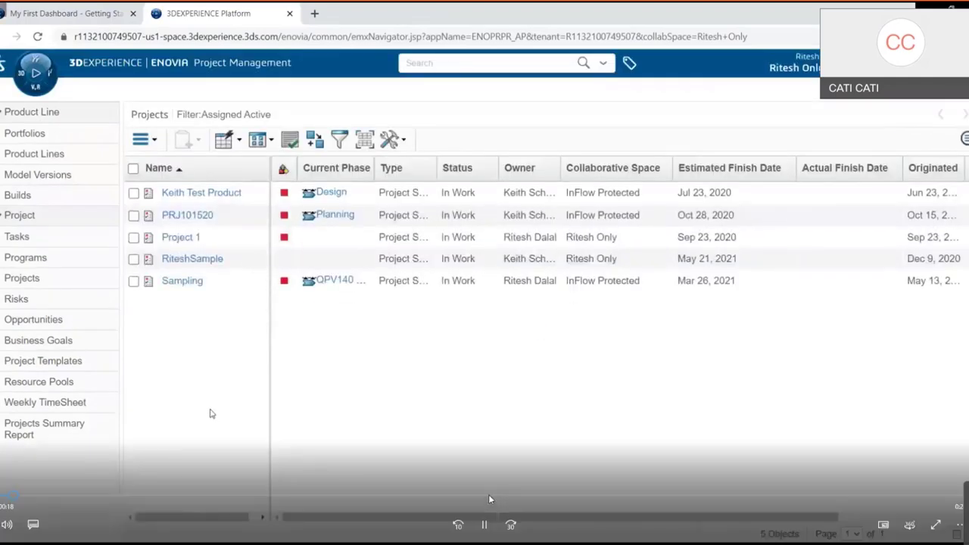
pyautogui.click(634, 406)
pyautogui.click(484, 526)
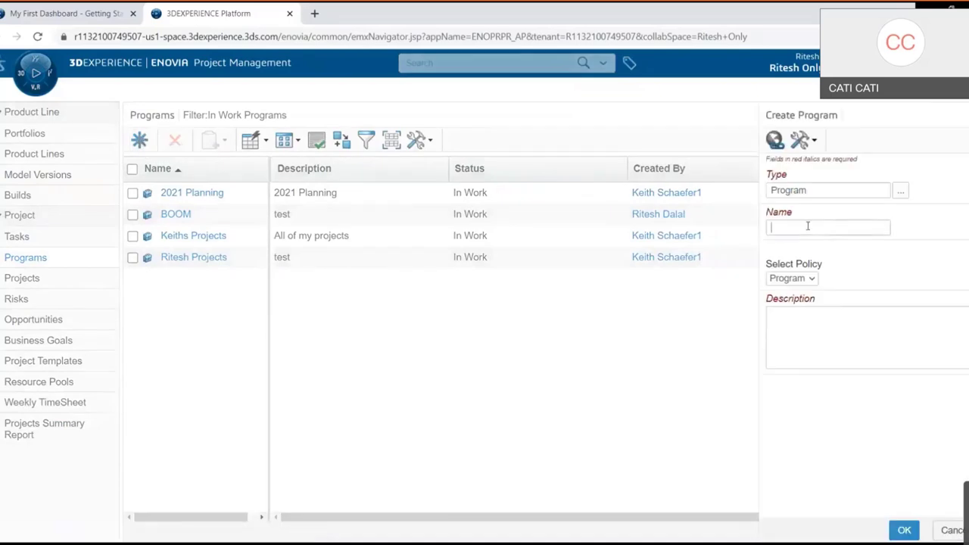
# Step: Enter Sample Program as the name of the new program
pyautogui.write('Sample Program for Webi')
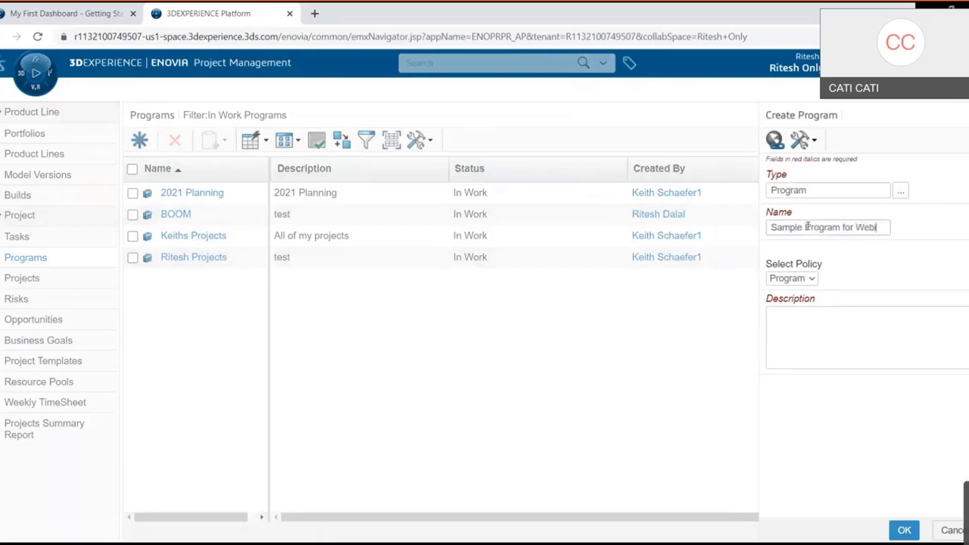
pyautogui.press('BackSpace')
pyautogui.press('BackSpace')
pyautogui.press('BackSpace')
pyautogui.press('BackSpace')
pyautogui.press('BackSpace')
pyautogui.press('BackSpace')
pyautogui.press('BackSpace')
pyautogui.press('BackSpace')
# Step: Describe the new program as "To be deleted" and create it
pyautogui.click(813, 327)
pyautogui.write('test')
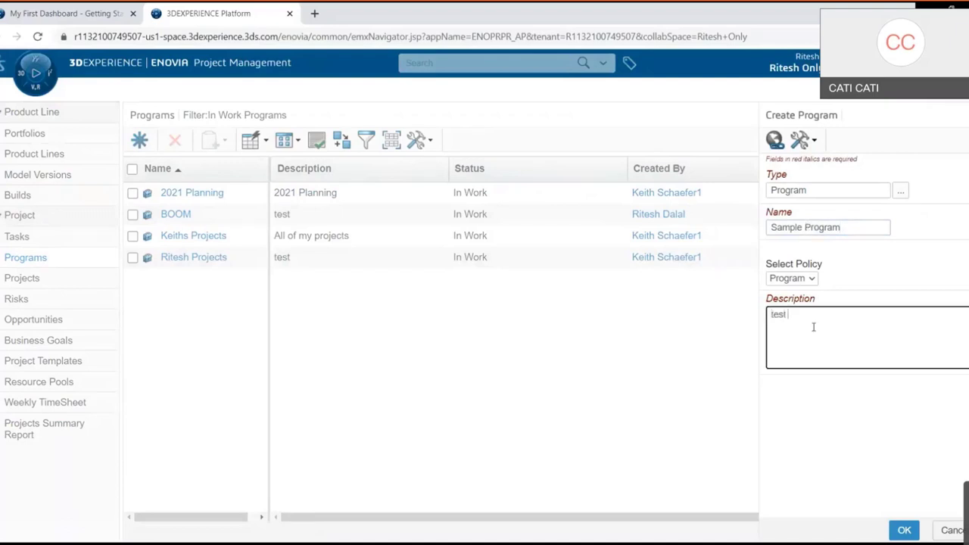
pyautogui.press('BackSpace')
pyautogui.press('BackSpace')
pyautogui.press('BackSpace')
pyautogui.press('BackSpace')
pyautogui.write('To be deleted')
pyautogui.click(906, 530)
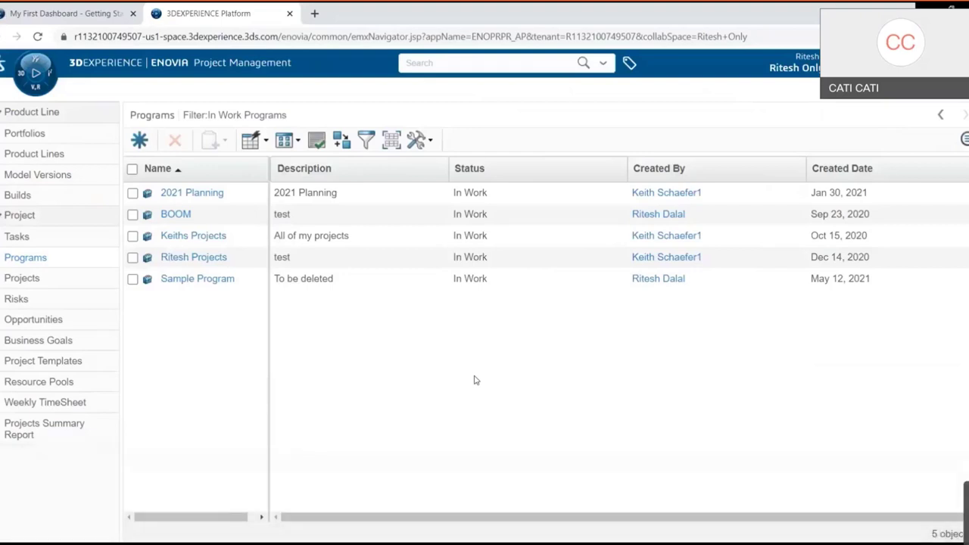
# Step: Open Sample Program, look at its meetings, and go to its list of projects
pyautogui.click(194, 280)
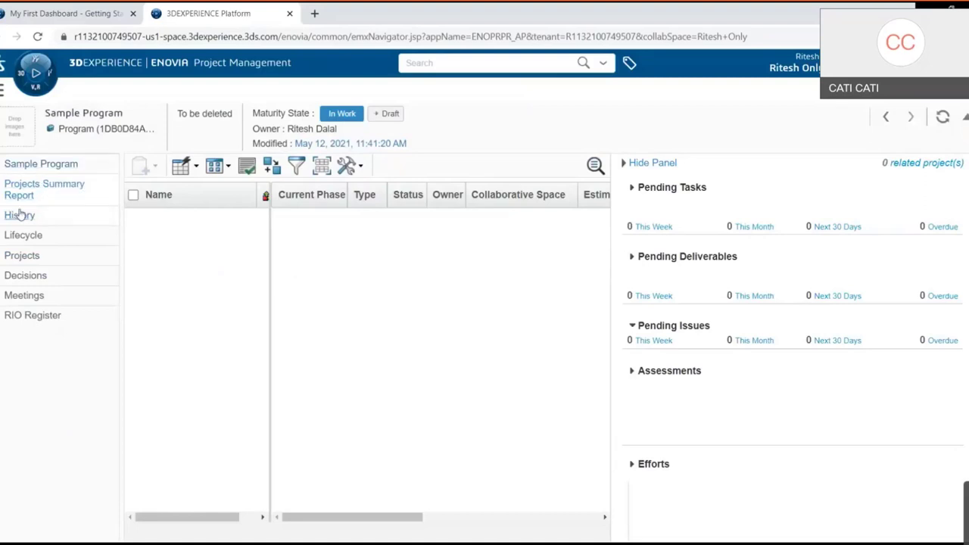
pyautogui.click(30, 296)
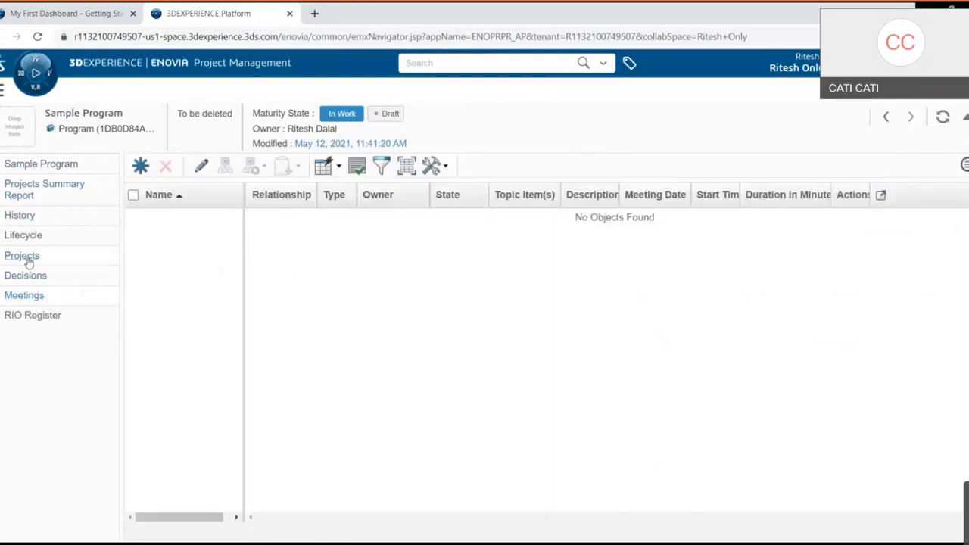
pyautogui.click(23, 256)
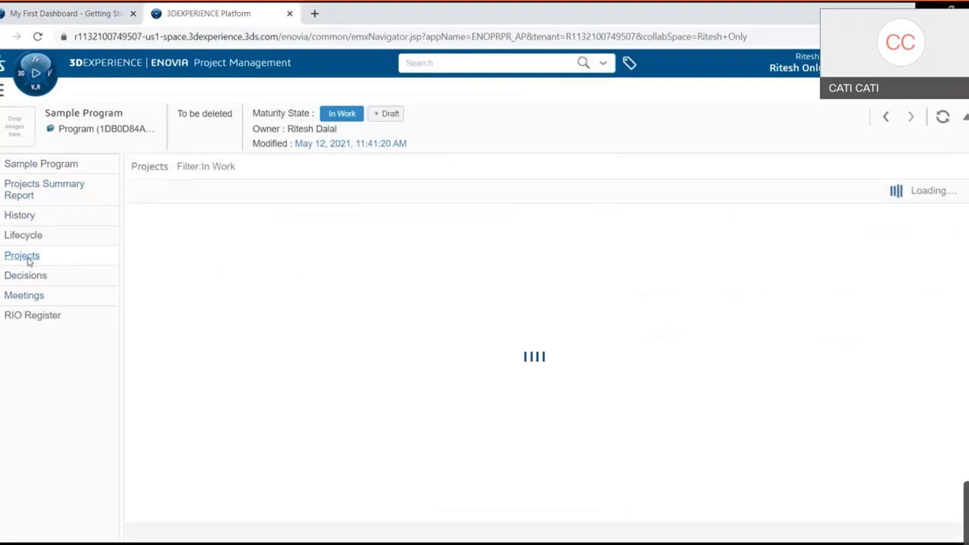
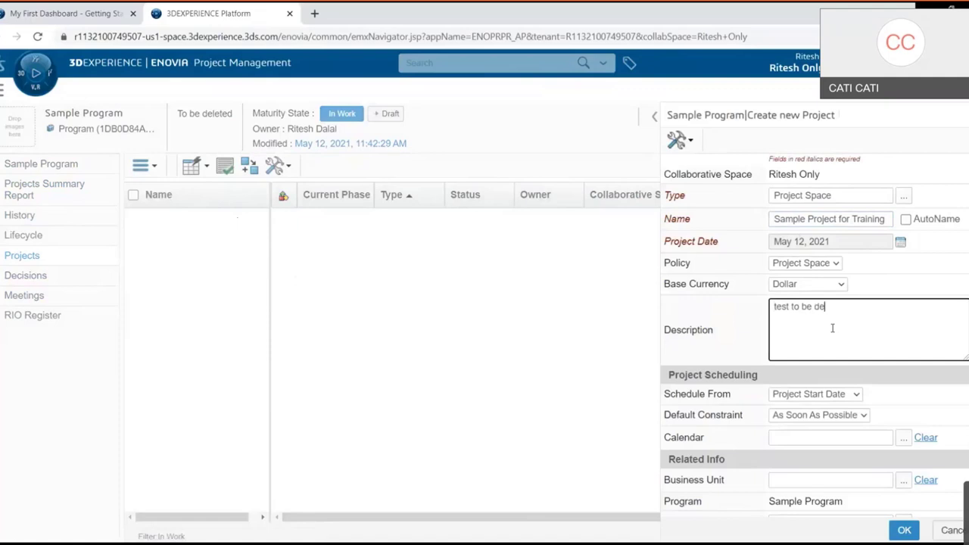
# Step: Assign the Sample business unit to the new project Sample Project for Training
pyautogui.scroll(-1, 831, 333)
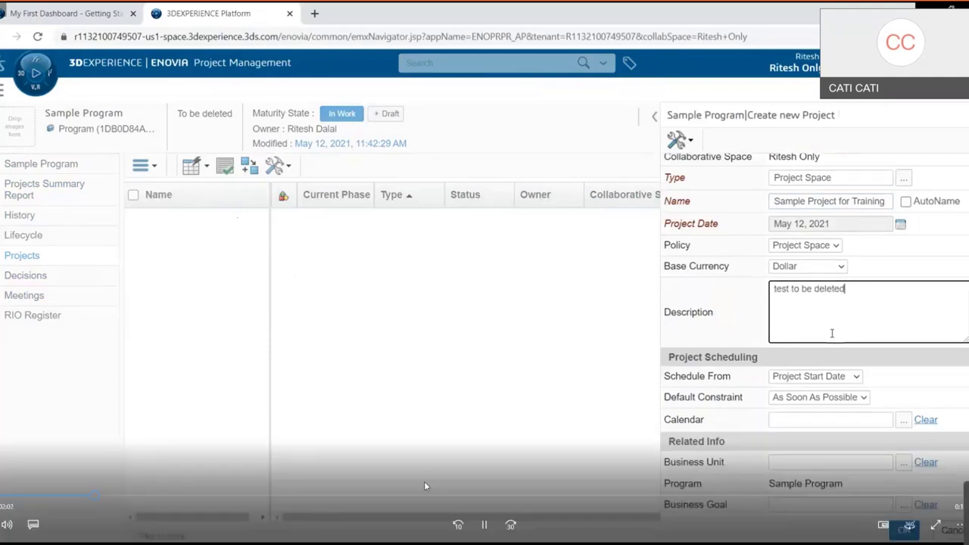
pyautogui.press('space')
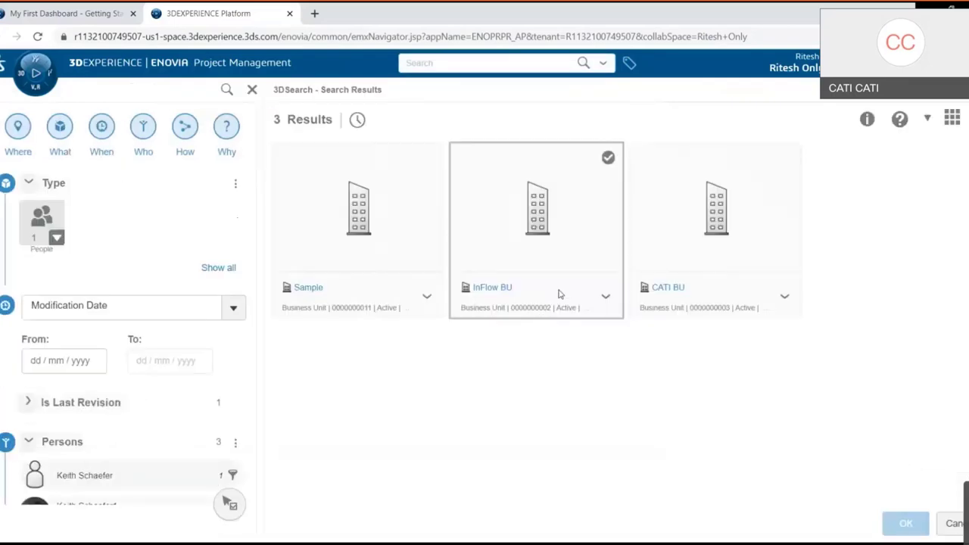
pyautogui.click(411, 259)
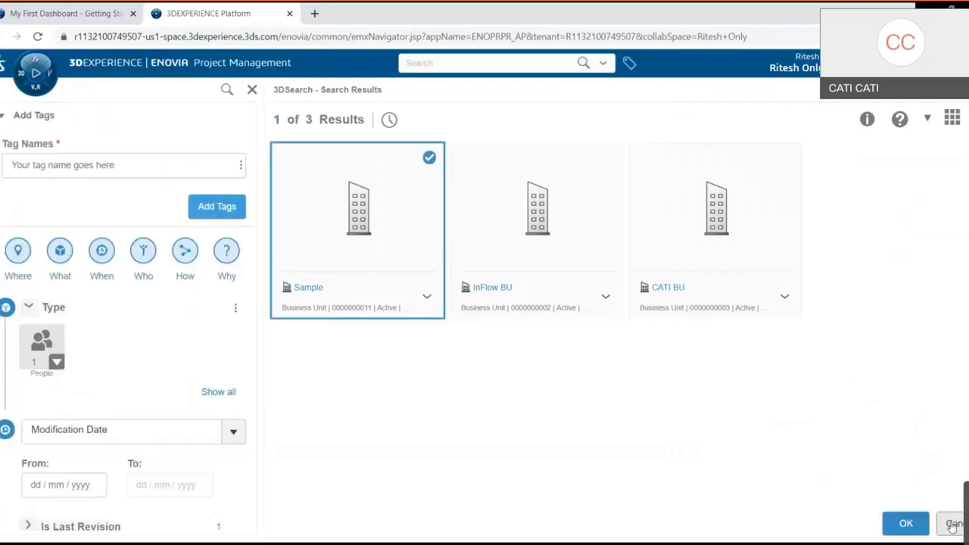
pyautogui.click(908, 522)
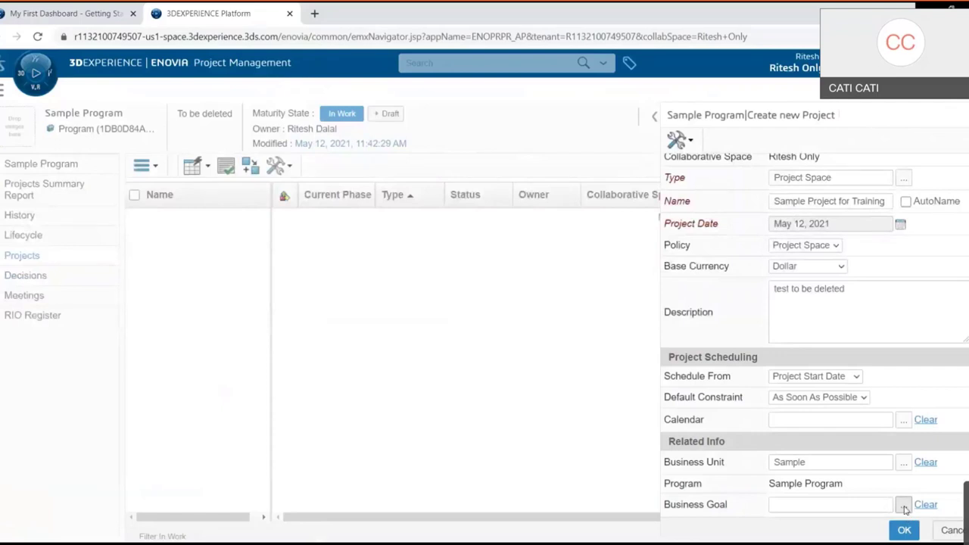
# Step: Check the available business goals without choosing one, and create the project Sample Project for Training
pyautogui.click(903, 506)
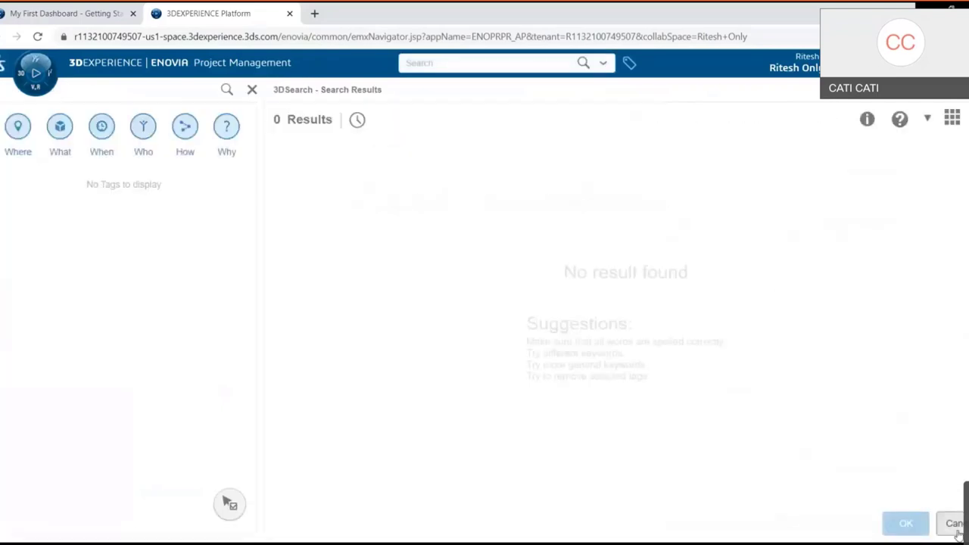
pyautogui.click(956, 529)
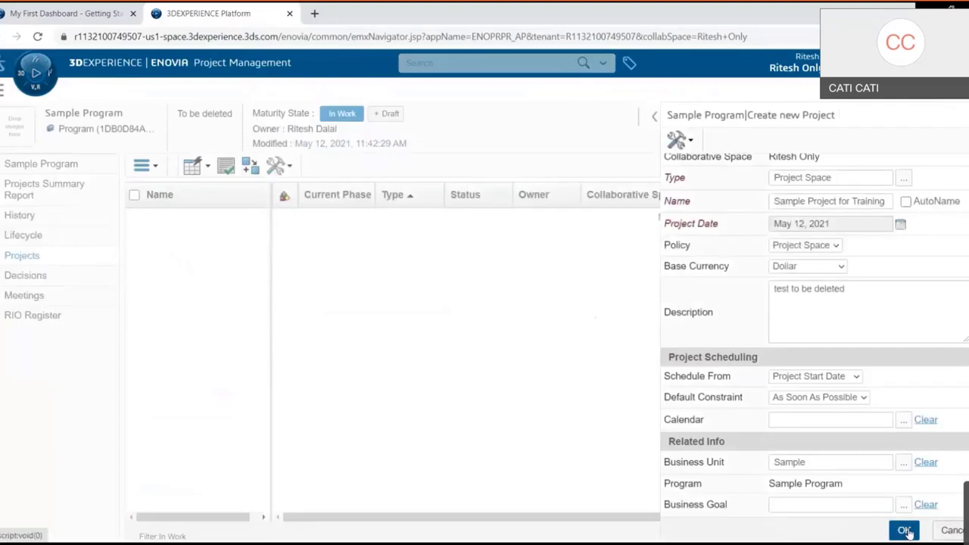
pyautogui.click(905, 530)
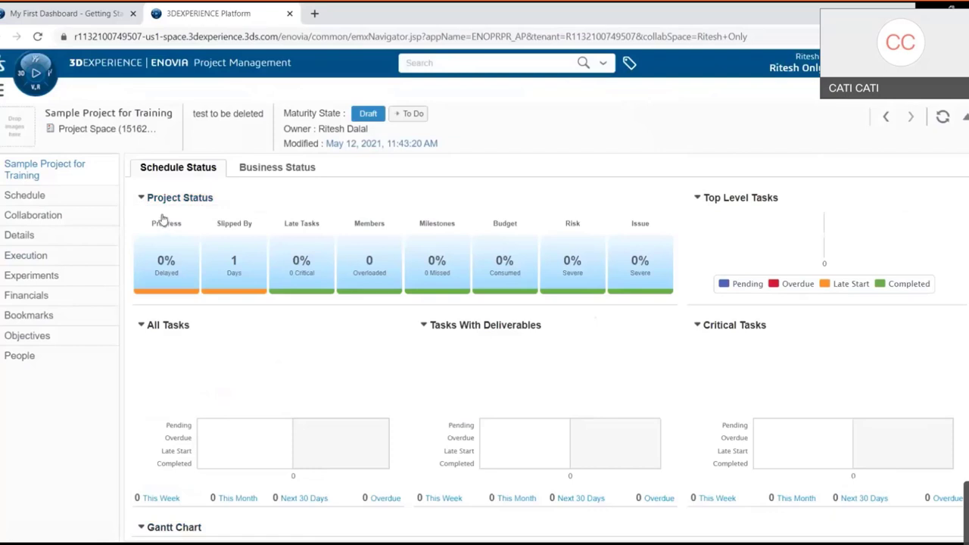
# Step: Open the project's schedule and select Sample Project for Training in the structured view
pyautogui.click(13, 196)
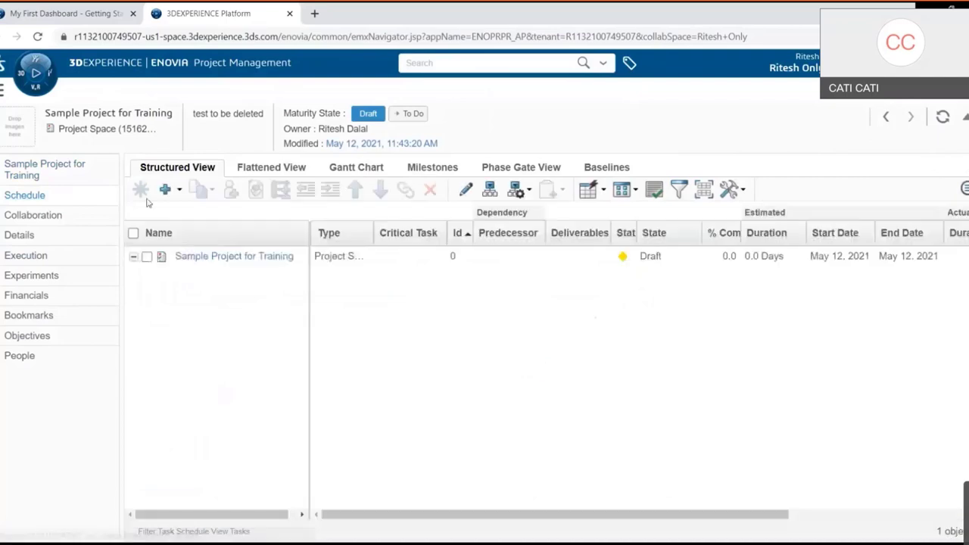
pyautogui.click(147, 257)
pyautogui.moveTo(558, 499)
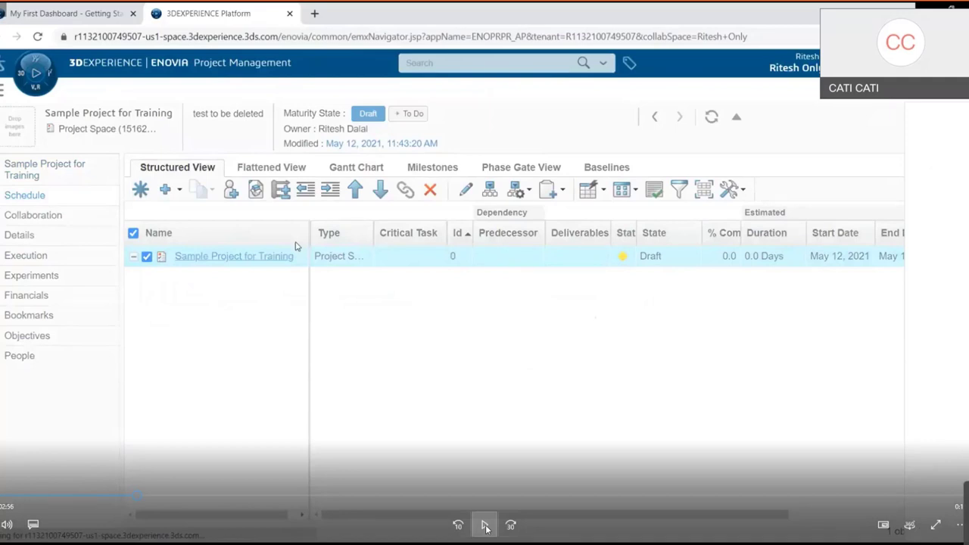
pyautogui.click(484, 528)
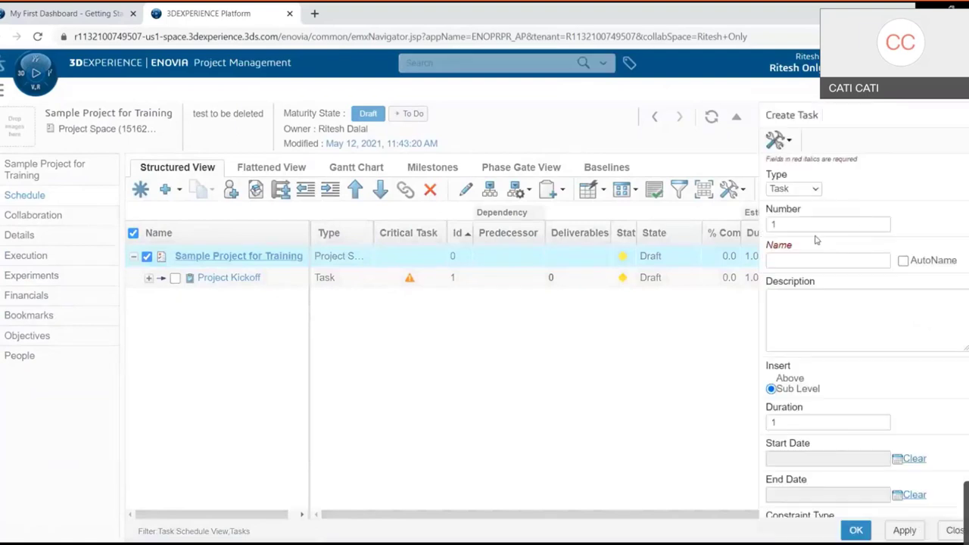
# Step: Name the new task "Design the Model" and give it the description "to be deleted"
pyautogui.click(810, 258)
pyautogui.write('Design the Model')
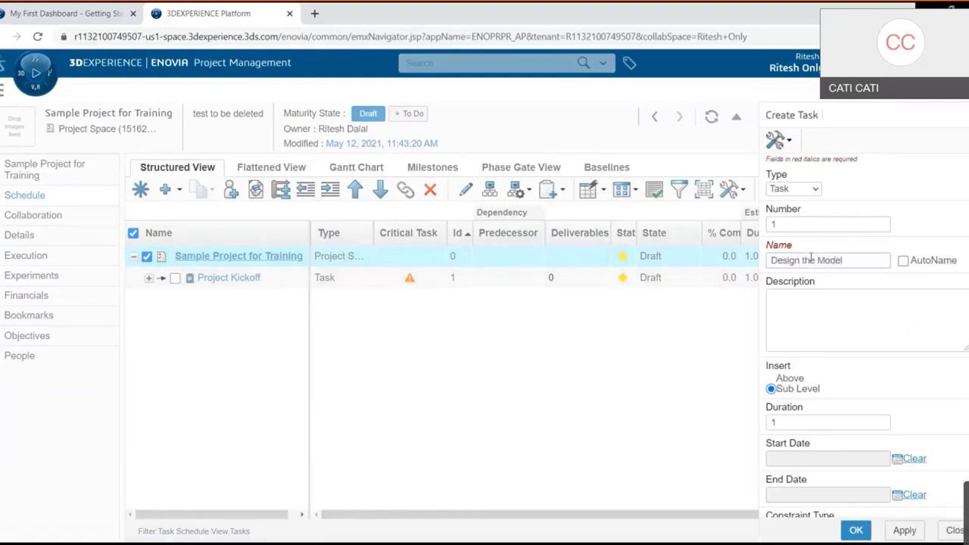
pyautogui.press('Tab')
pyautogui.press('Tab')
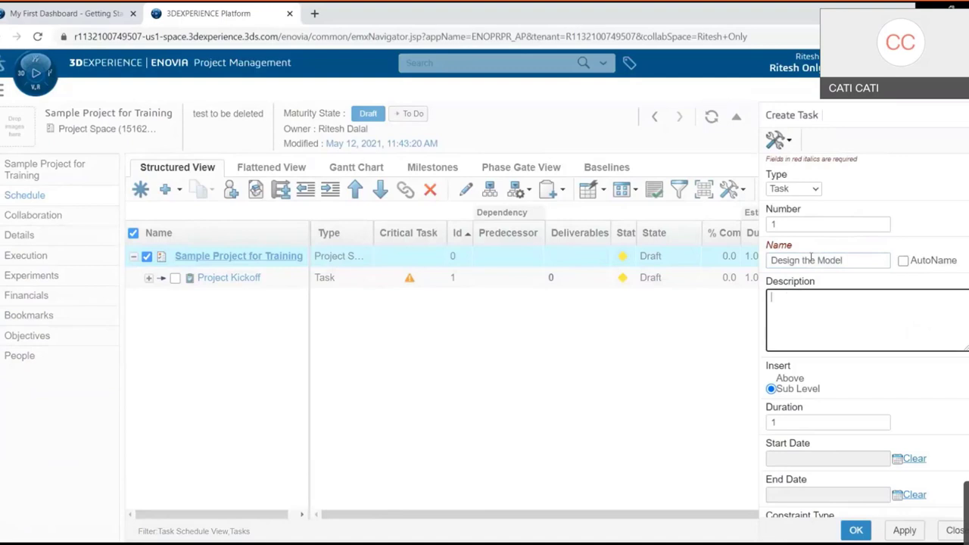
pyautogui.write('to be deleted')
pyautogui.press('Tab')
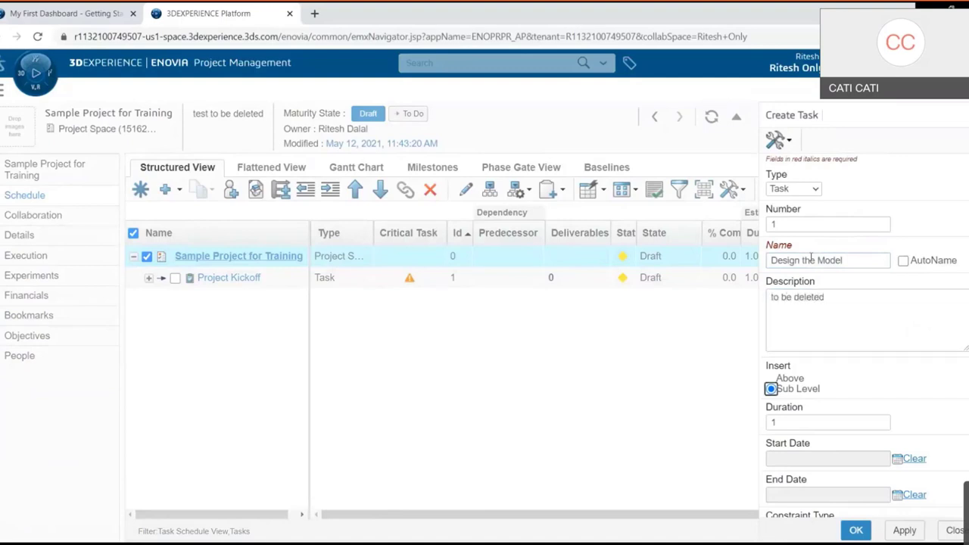
# Step: Set the Design the Model task's duration to 10
pyautogui.scroll(-3, 812, 258)
pyautogui.click(787, 290)
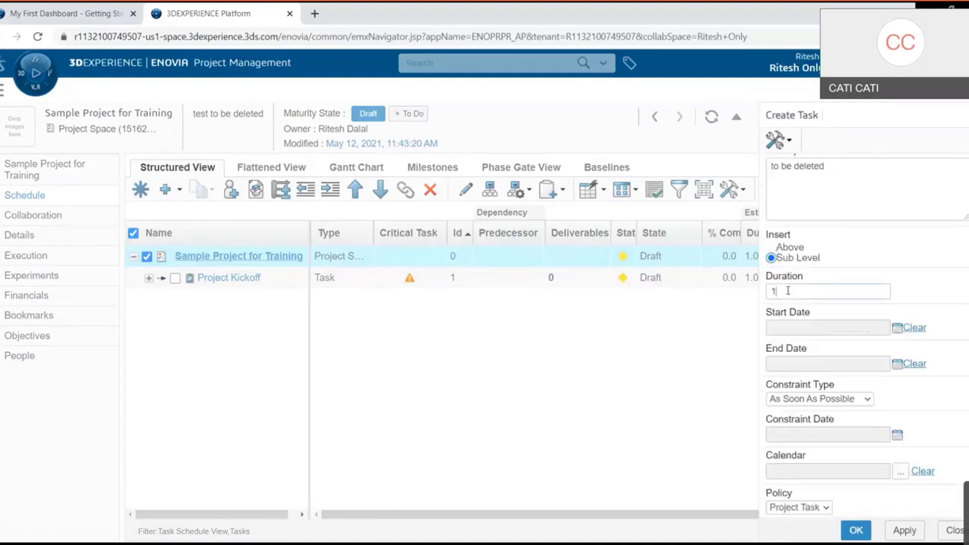
pyautogui.write('1')
pyautogui.press('Down')
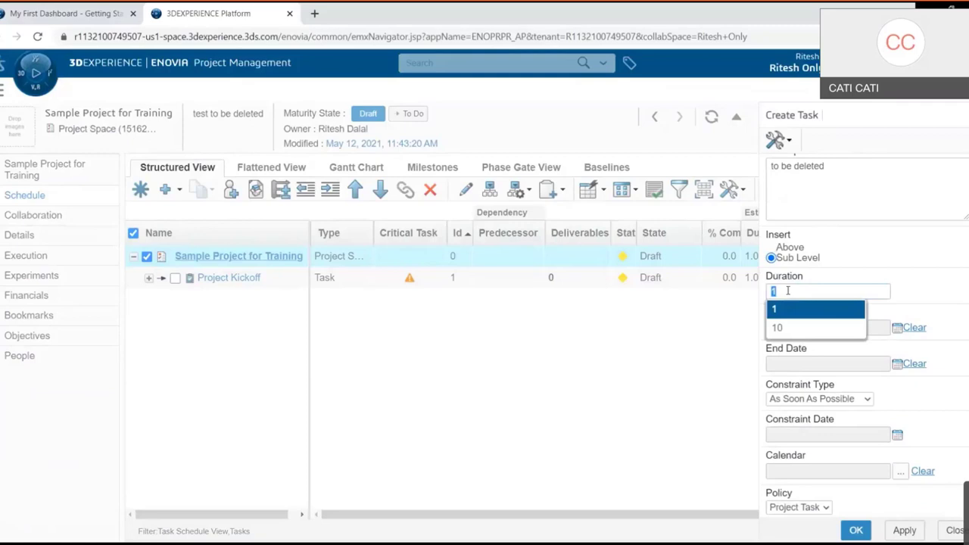
pyautogui.write('5')
pyautogui.write('10')
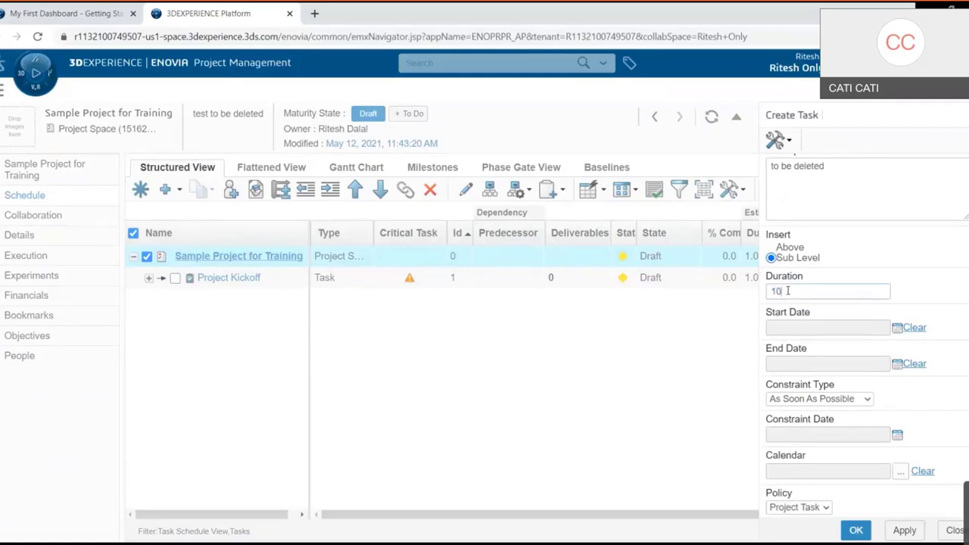
pyautogui.press('Down')
# Step: Set the task's start date to May 13, 2021 and its end date to May 26, 2021
pyautogui.click(893, 328)
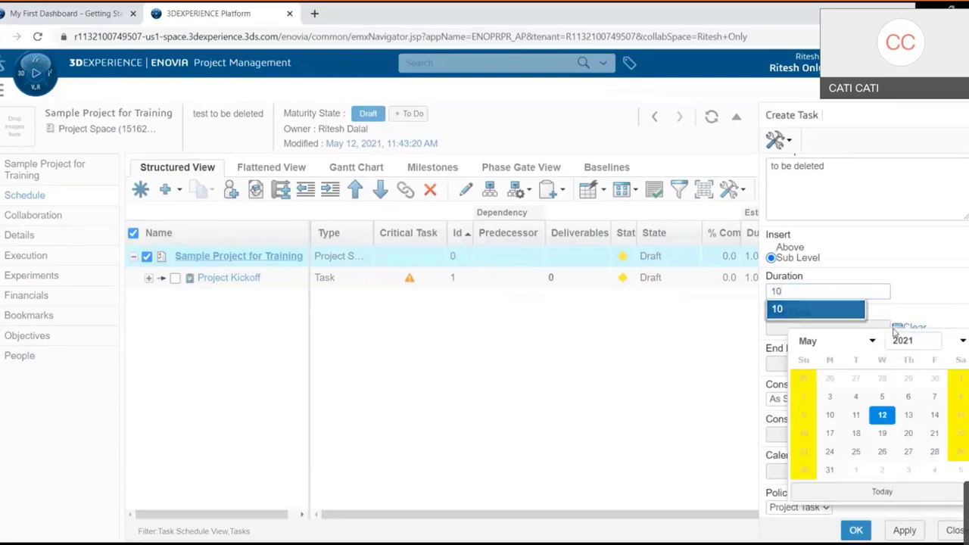
pyautogui.click(903, 415)
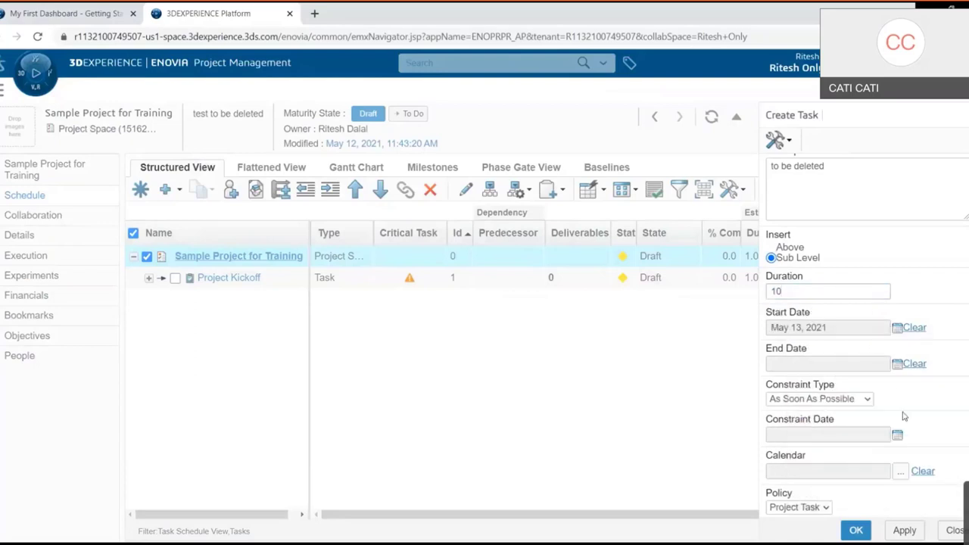
pyautogui.click(897, 364)
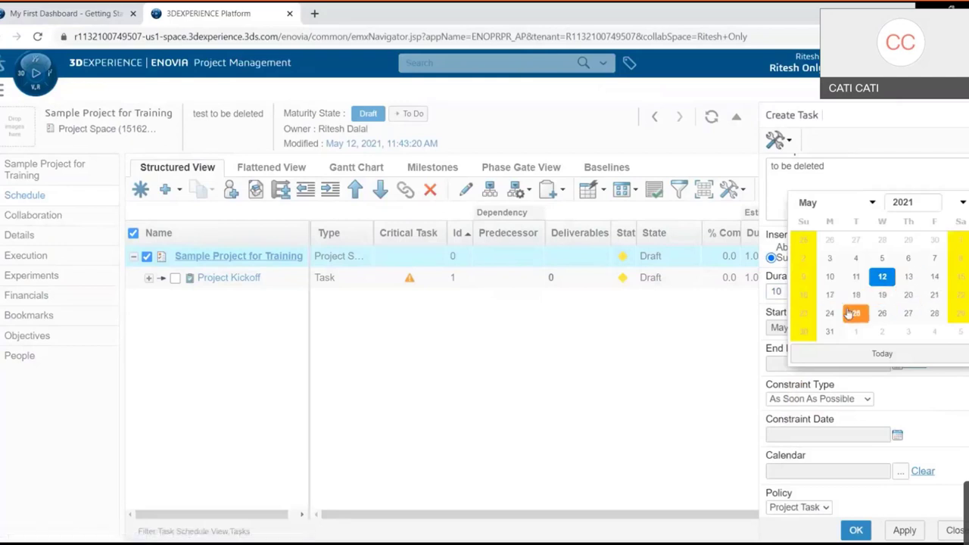
pyautogui.click(882, 315)
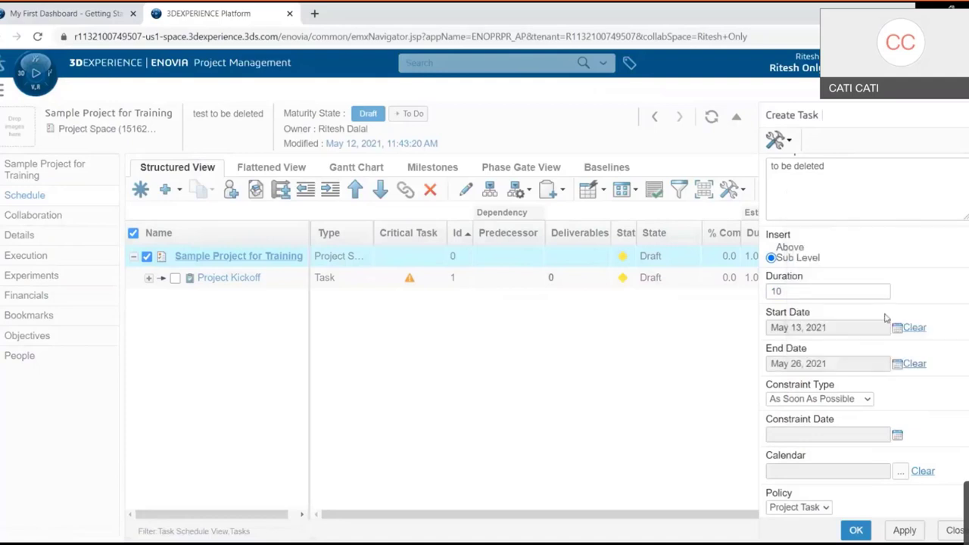
# Step: Set the task requirement of the Design the Model task to Mandatory
pyautogui.scroll(-1, 873, 399)
pyautogui.scroll(-3, 872, 399)
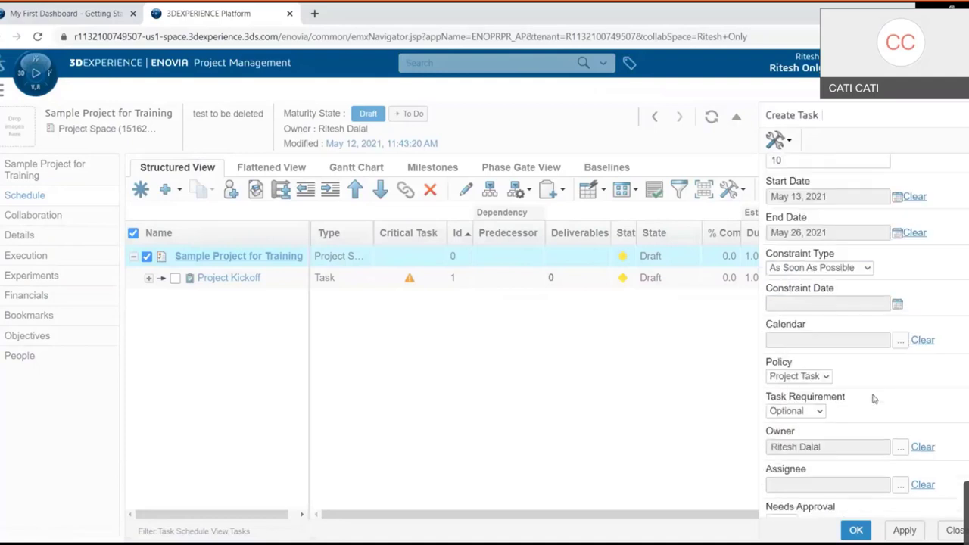
pyautogui.click(819, 398)
pyautogui.click(817, 410)
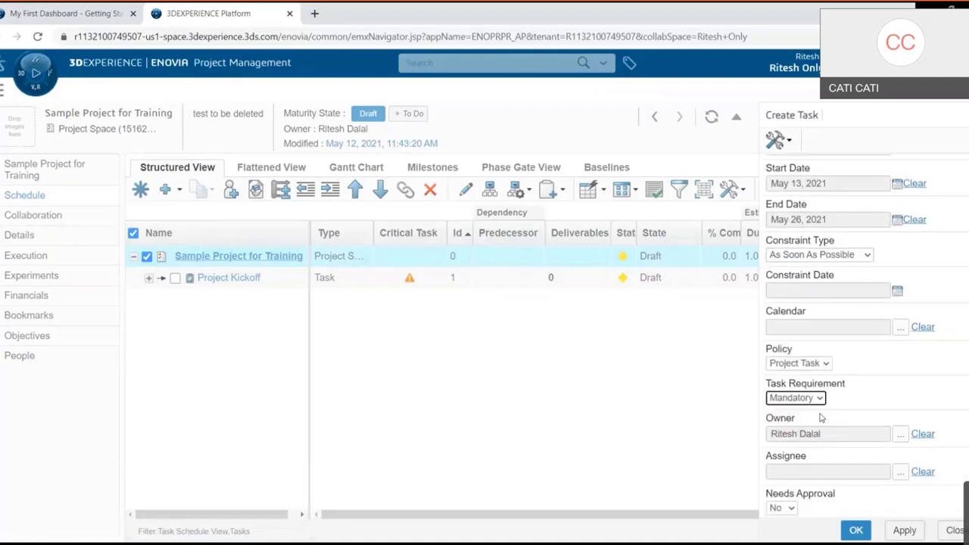
# Step: Assign the Design the Model task to the same person as its owner and create the task
pyautogui.click(900, 471)
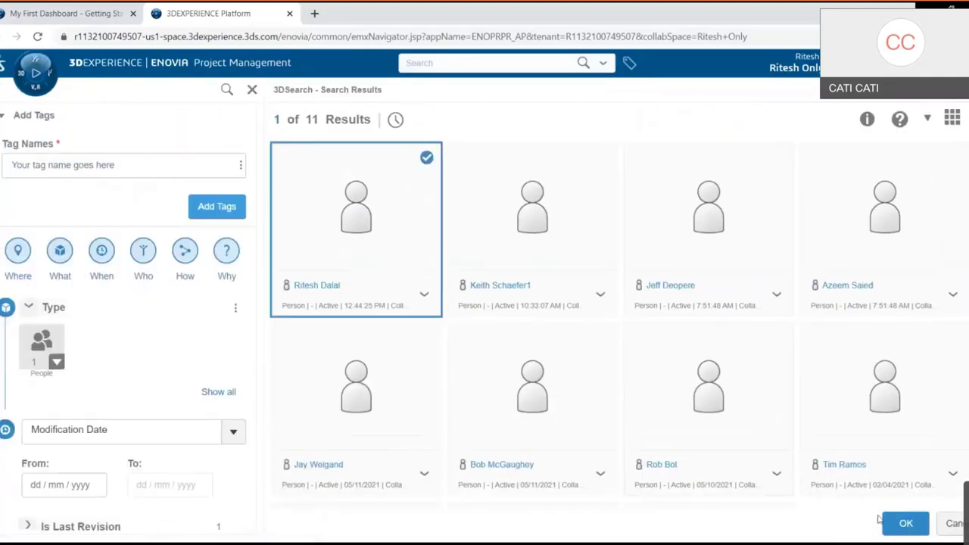
pyautogui.click(905, 523)
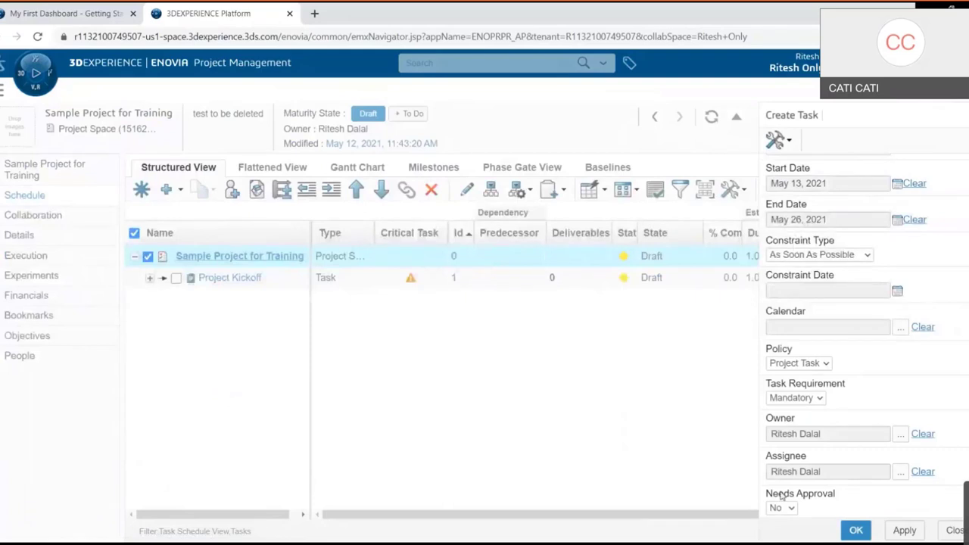
pyautogui.click(855, 530)
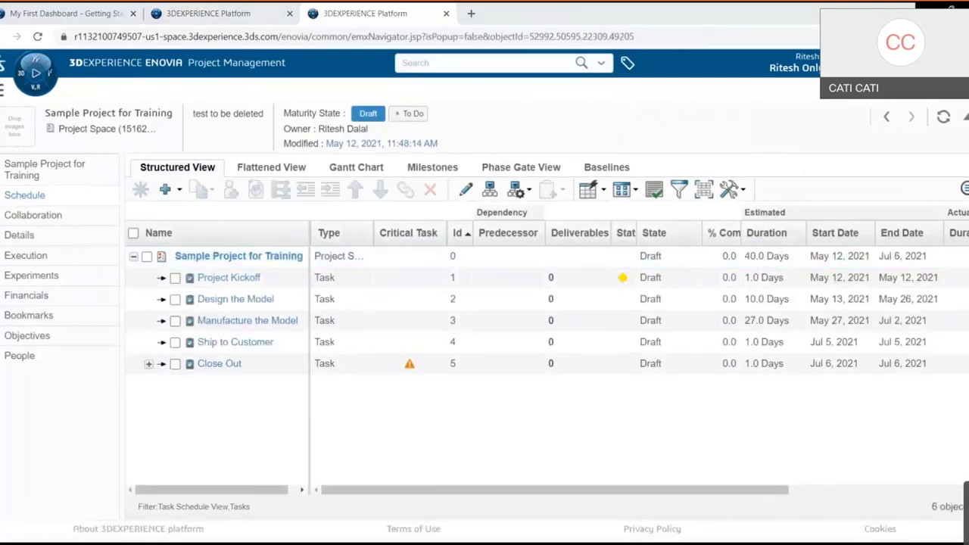
# Step: Review the project schedule as a Gantt chart and return to the structured view
pyautogui.moveTo(573, 417)
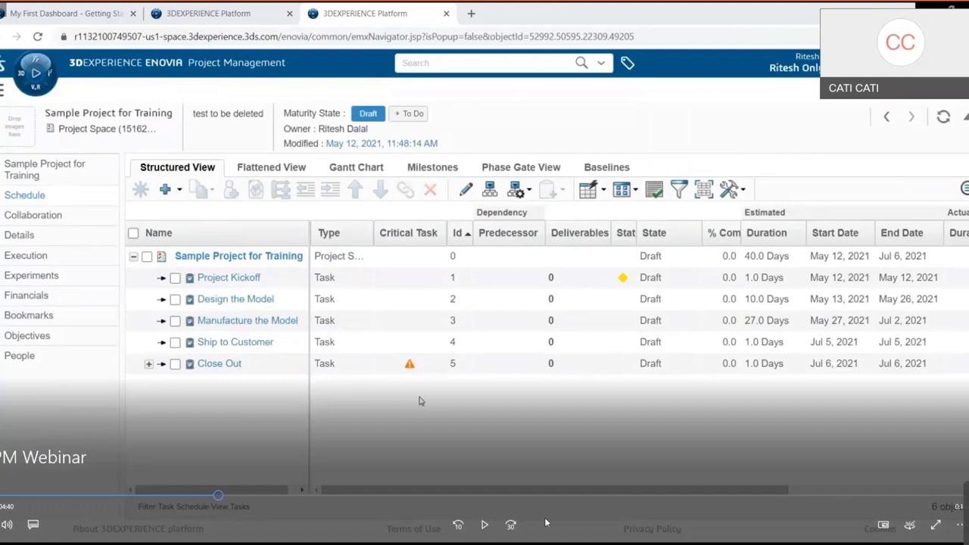
pyautogui.click(485, 524)
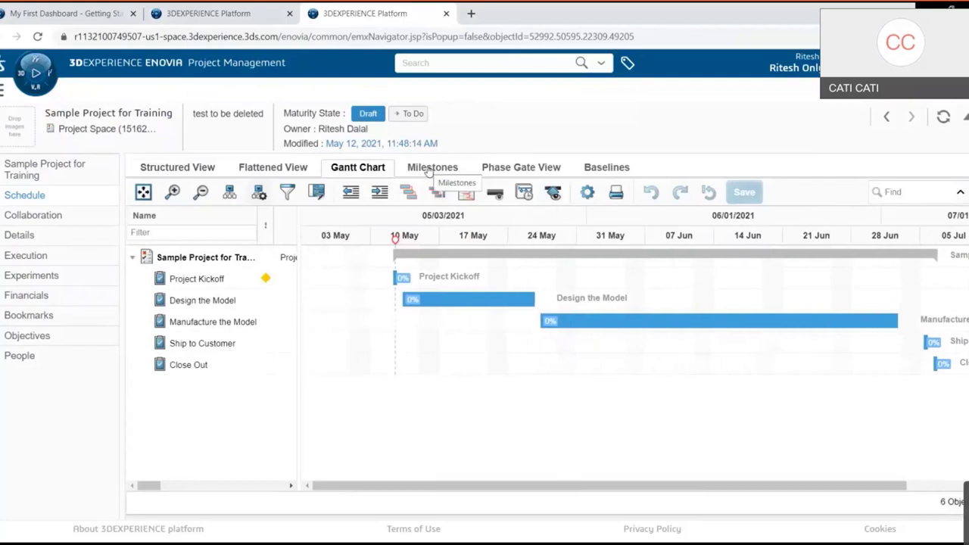
pyautogui.click(190, 168)
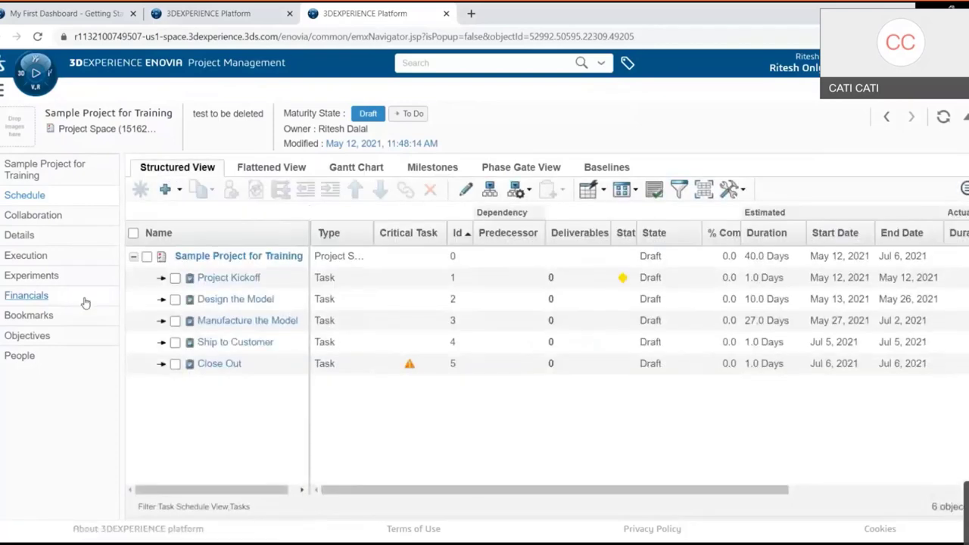
# Step: Start a new meeting in the project's collaboration area, named "Kickoff" with the subject "Project Kicking Off"
pyautogui.click(27, 218)
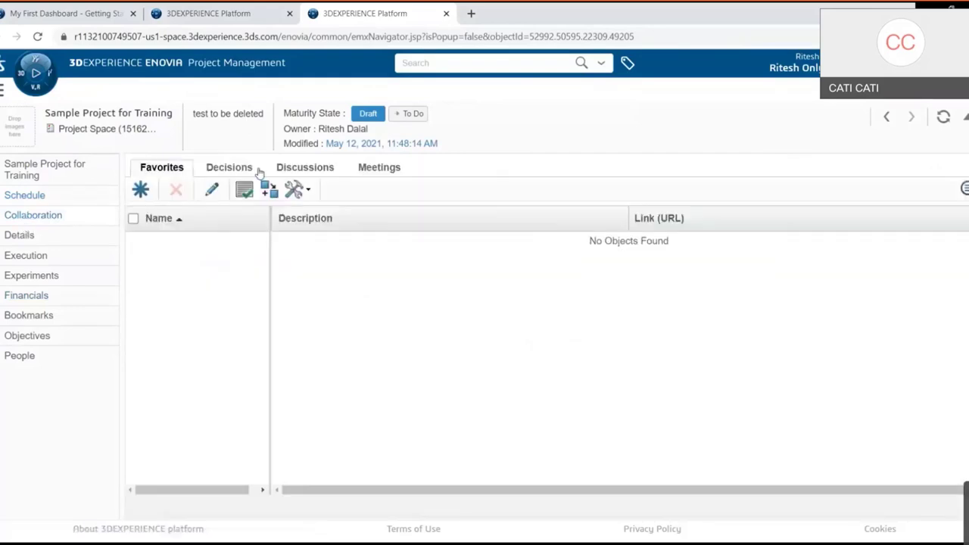
pyautogui.click(384, 173)
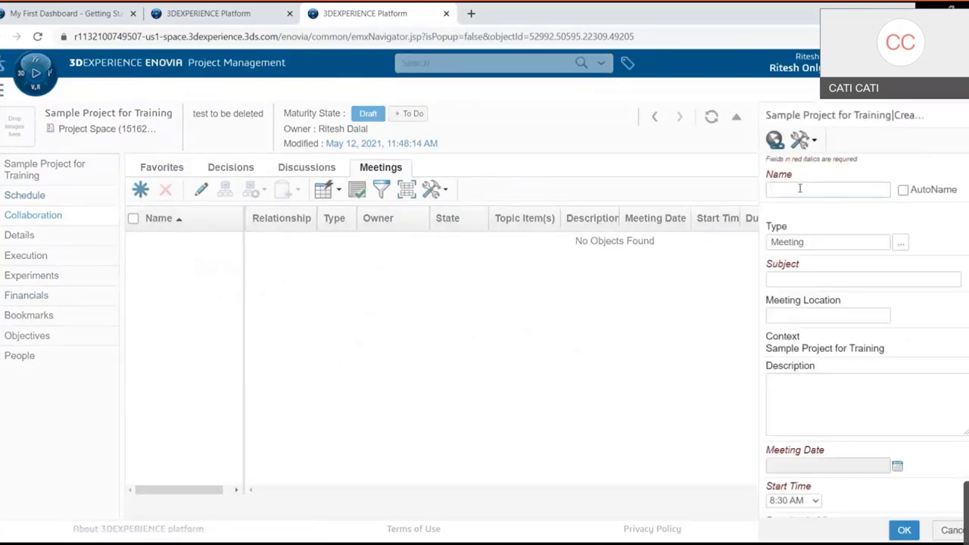
pyautogui.write('Kickoff')
pyautogui.press('Tab')
pyautogui.press('Tab')
pyautogui.write('Pr')
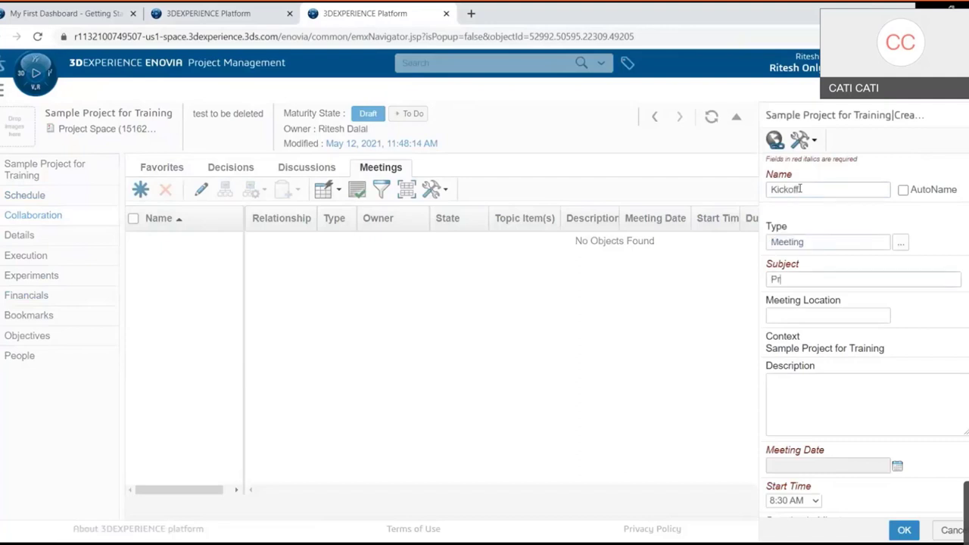
pyautogui.write('oject Kicking Off')
pyautogui.press('Tab')
# Step: Schedule the Kickoff meeting for May 12, 2021 with a 2:00 PM start time
pyautogui.click(897, 466)
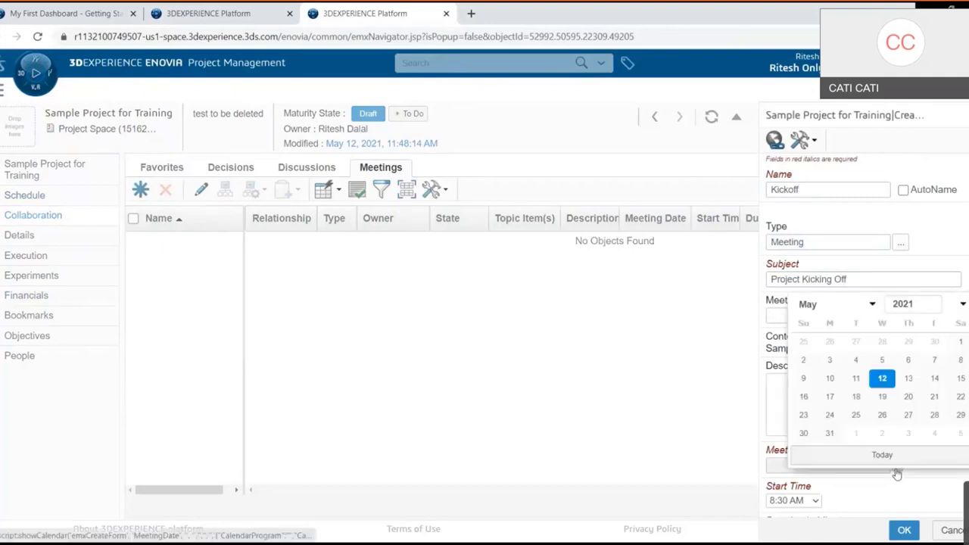
pyautogui.click(881, 380)
pyautogui.scroll(-2, 881, 382)
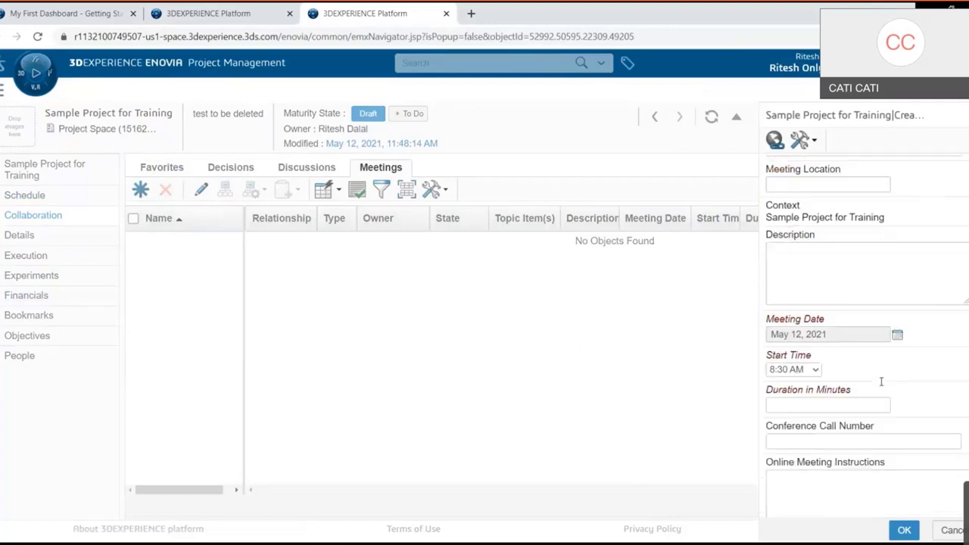
pyautogui.scroll(-2, 845, 385)
pyautogui.click(815, 304)
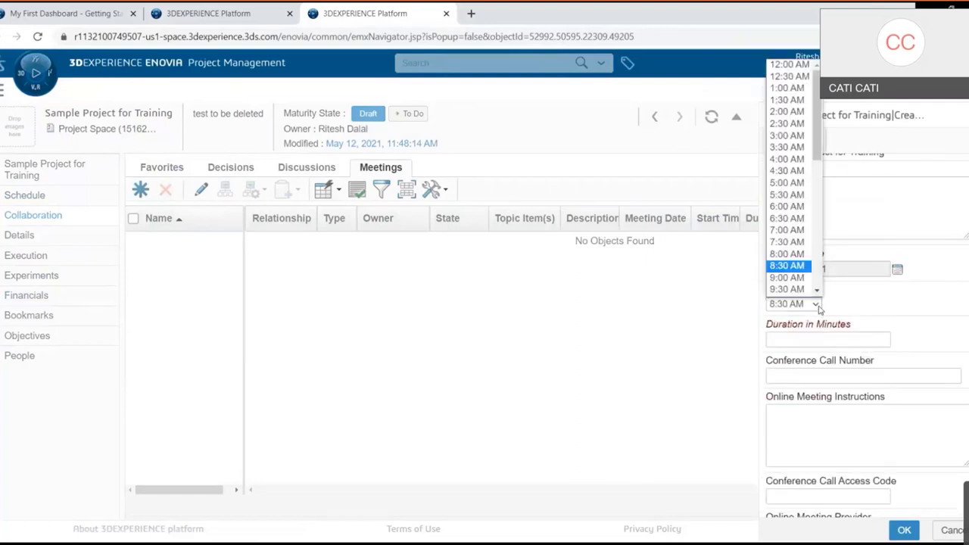
pyautogui.scroll(-10, 790, 266)
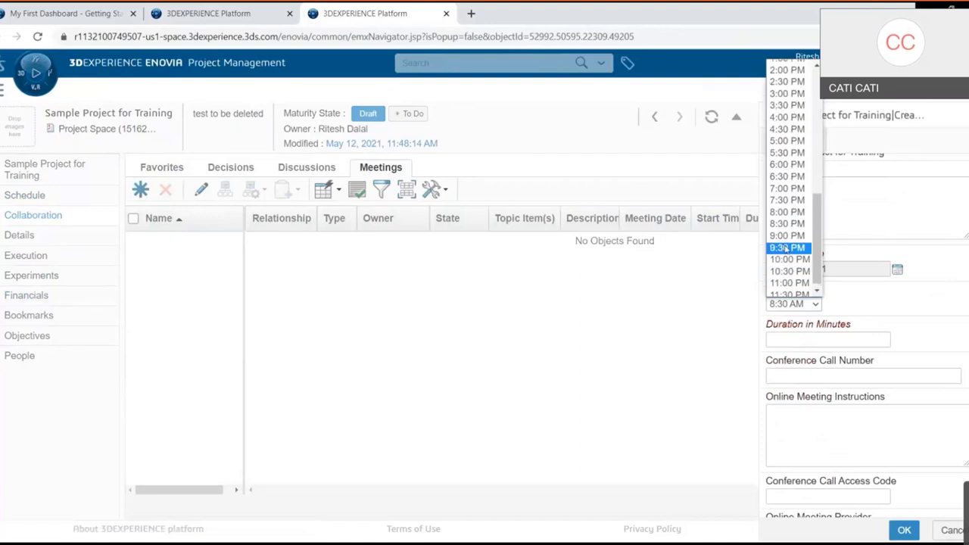
pyautogui.scroll(4, 789, 257)
pyautogui.click(787, 197)
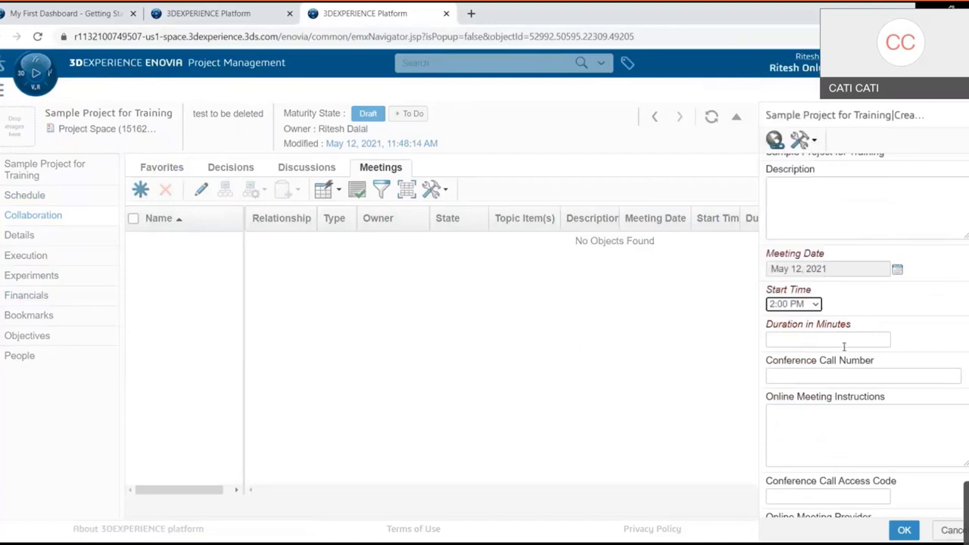
# Step: Set the Kickoff meeting's duration to 60 minutes and create the meeting
pyautogui.click(841, 340)
pyautogui.write('60')
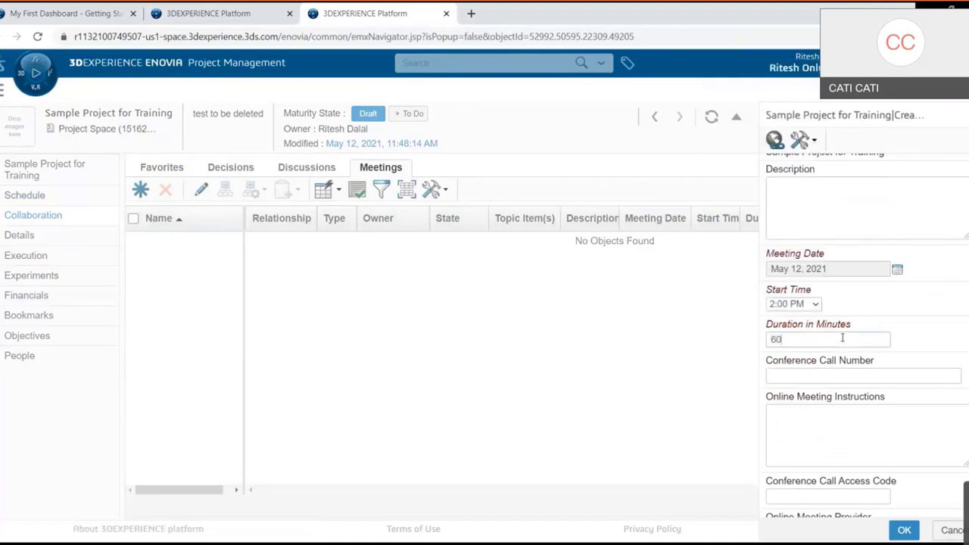
pyautogui.scroll(-1, 841, 338)
pyautogui.click(696, 444)
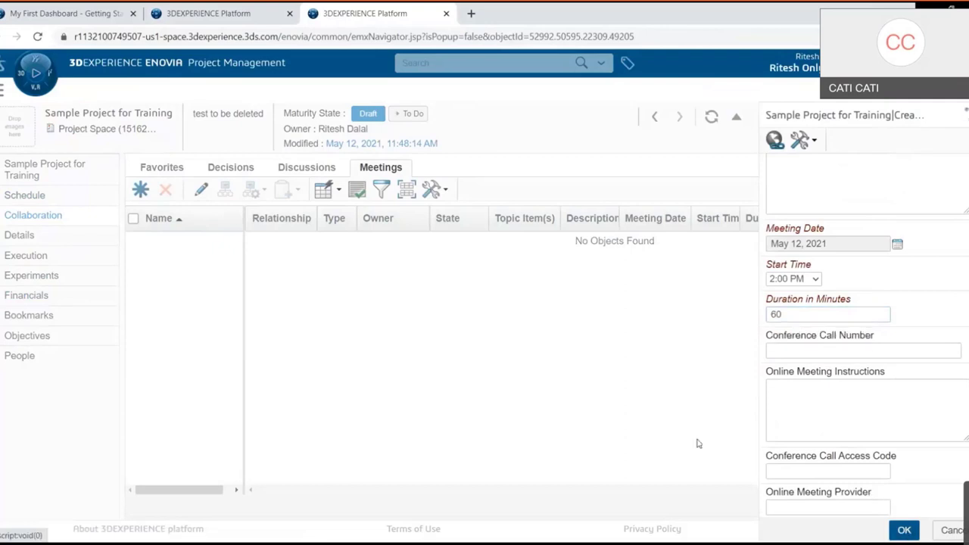
pyautogui.press('Return')
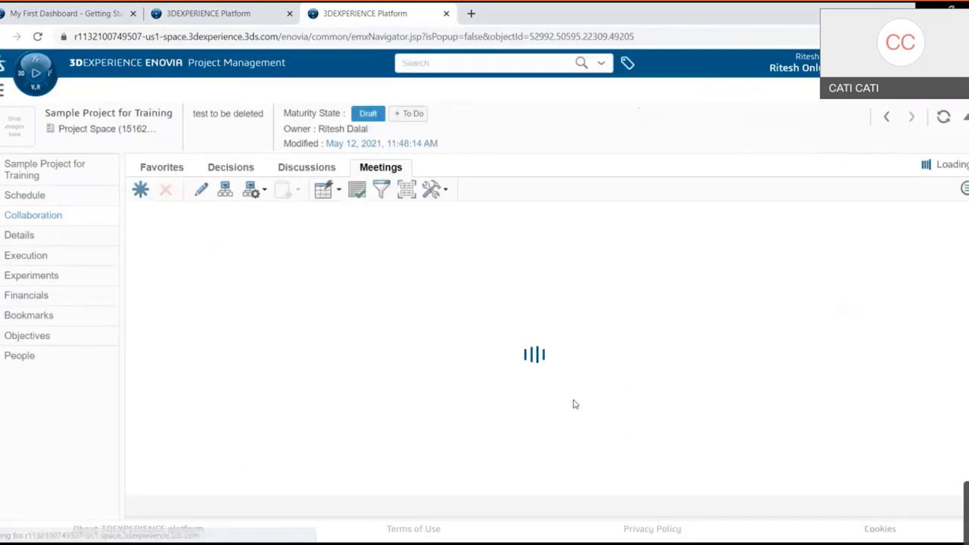
# Step: Start another project meeting named "Reviewing" with the subject "Draft Meeting"
pyautogui.click(140, 189)
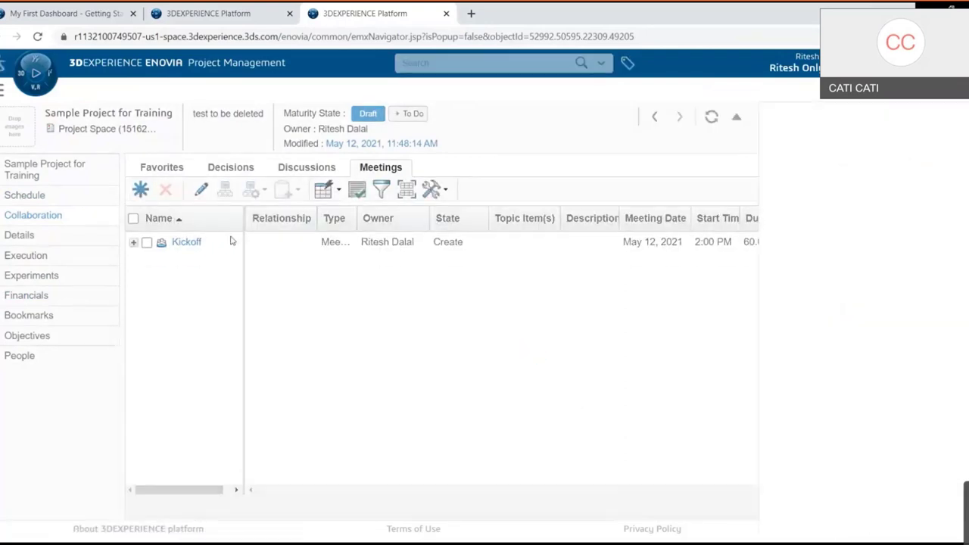
pyautogui.click(791, 191)
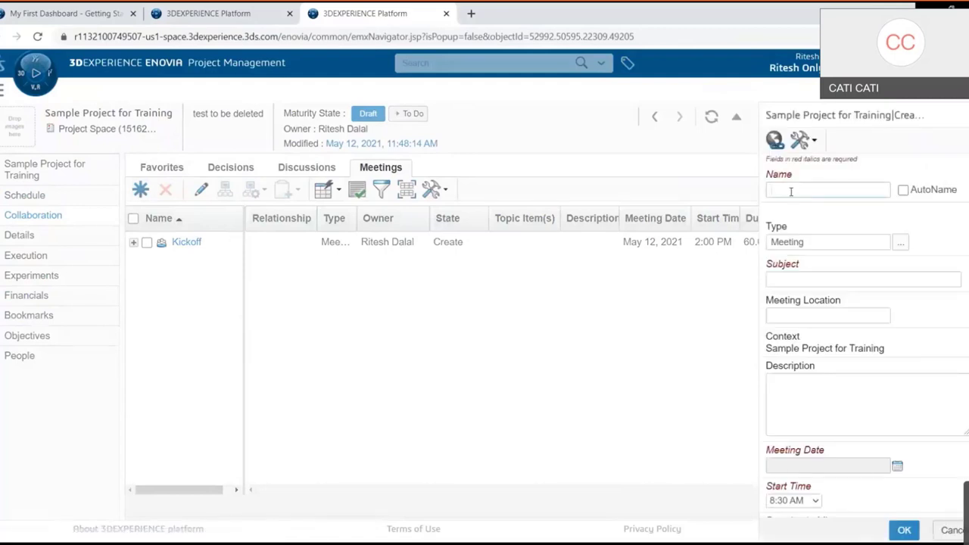
pyautogui.write('Reviewing')
pyautogui.press('Tab')
pyautogui.press('Tab')
pyautogui.press('Tab')
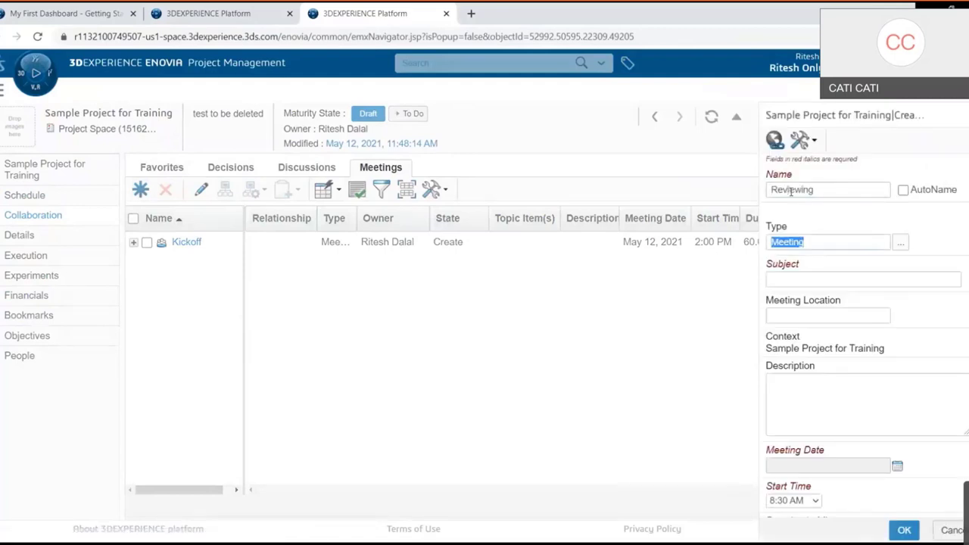
pyautogui.write('Dra')
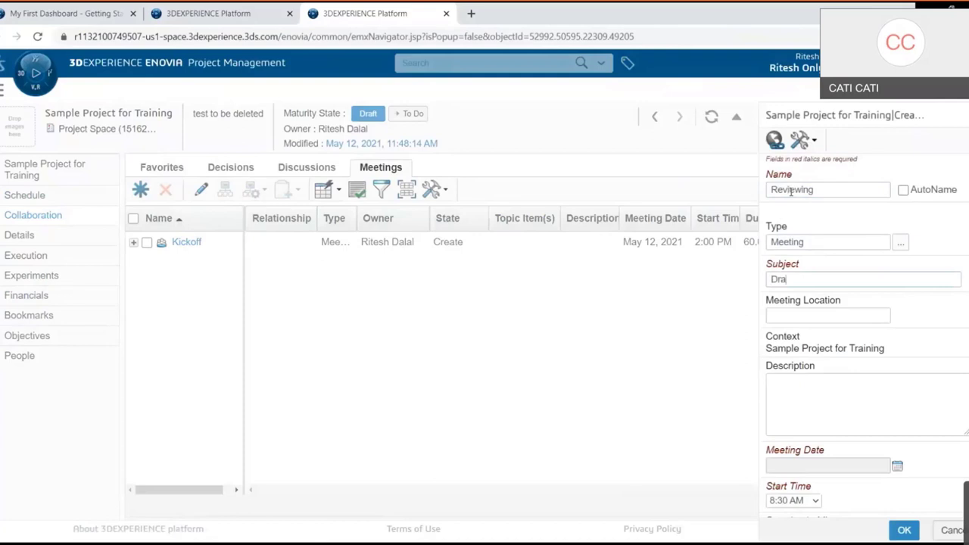
pyautogui.write('ft Meeting')
pyautogui.press('Tab')
# Step: Schedule the Reviewing meeting for May 13, 2021 with an 8:00 AM start time
pyautogui.click(897, 465)
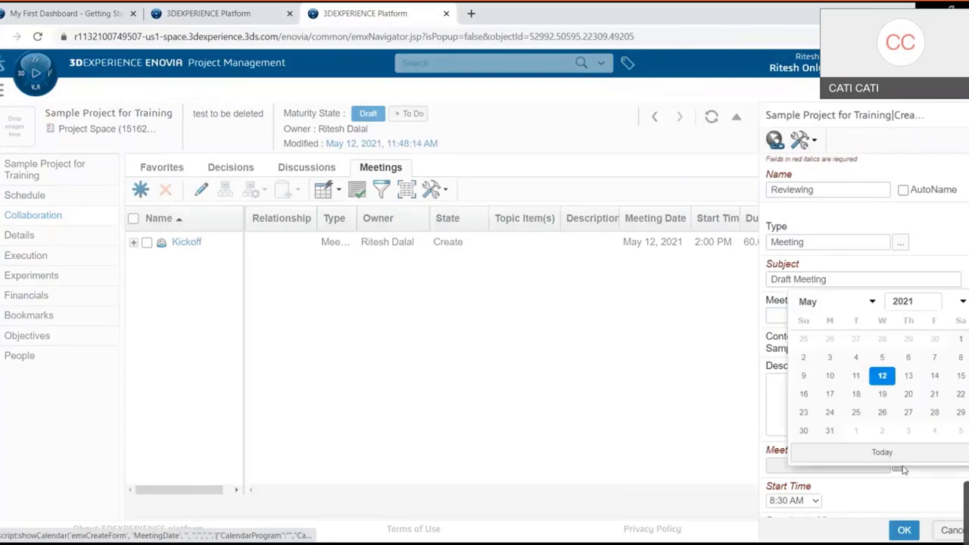
pyautogui.click(909, 375)
pyautogui.scroll(-1, 844, 457)
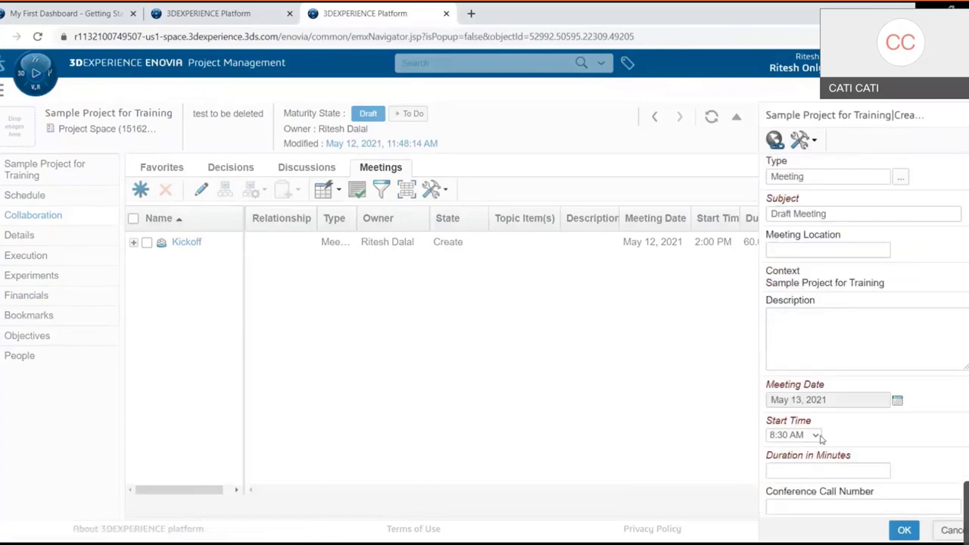
pyautogui.click(817, 436)
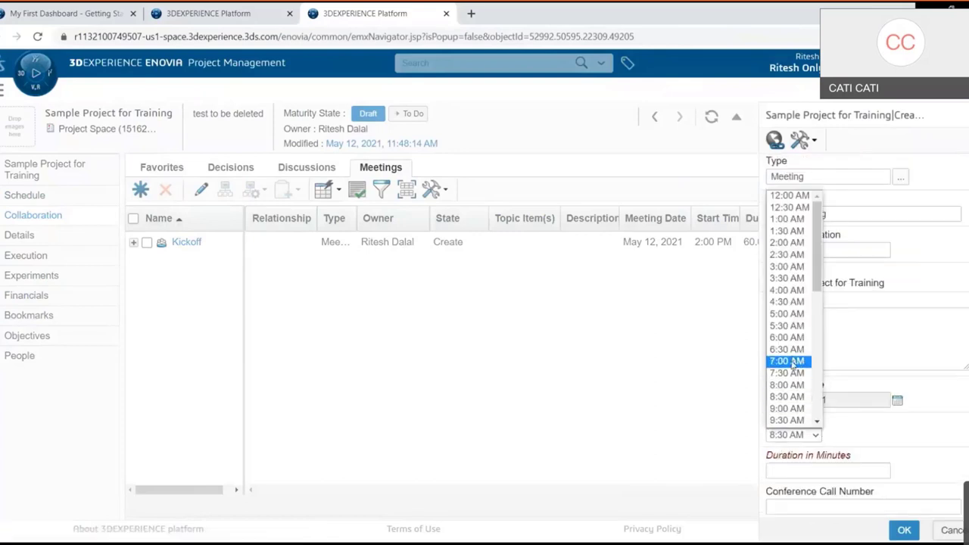
pyautogui.click(789, 385)
# Step: Set the Reviewing meeting's duration to 120 minutes and create the meeting
pyautogui.click(849, 465)
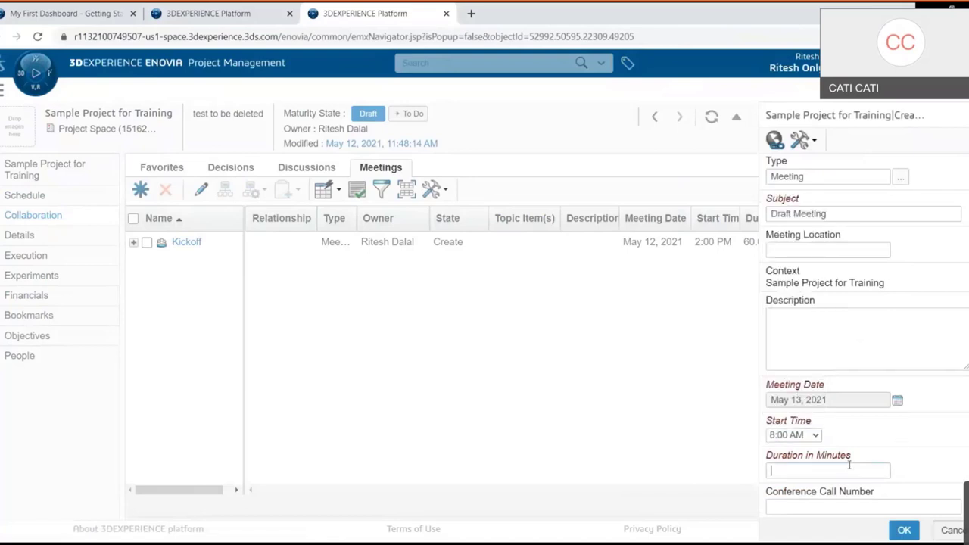
pyautogui.write('120')
pyautogui.scroll(-3, 849, 465)
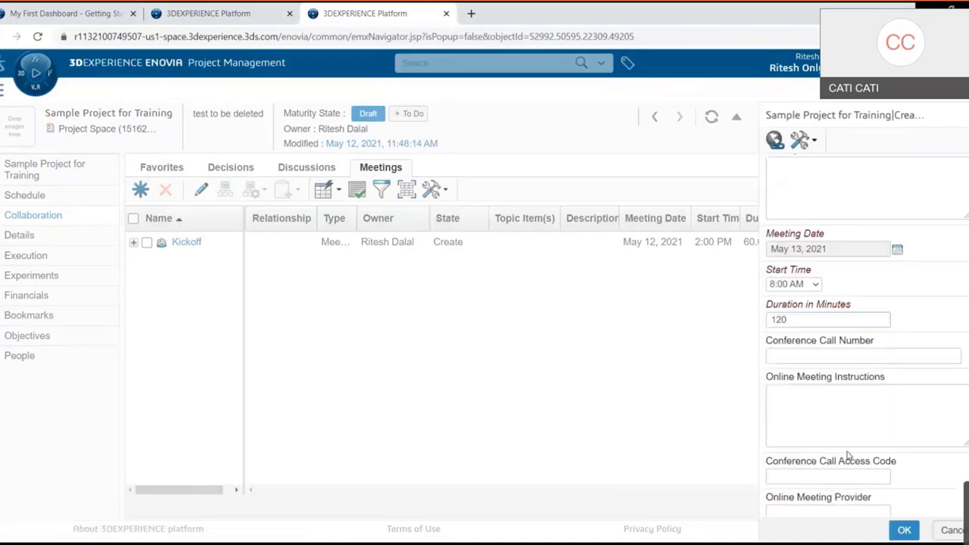
pyautogui.click(904, 530)
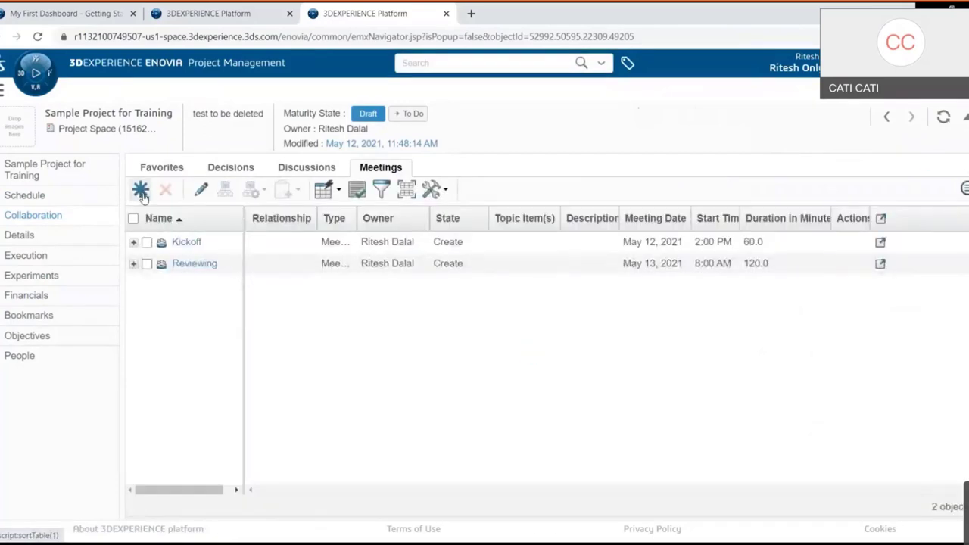
# Step: Start a third project meeting named "Approval" with the subject "Manufactured Approval"
pyautogui.click(140, 190)
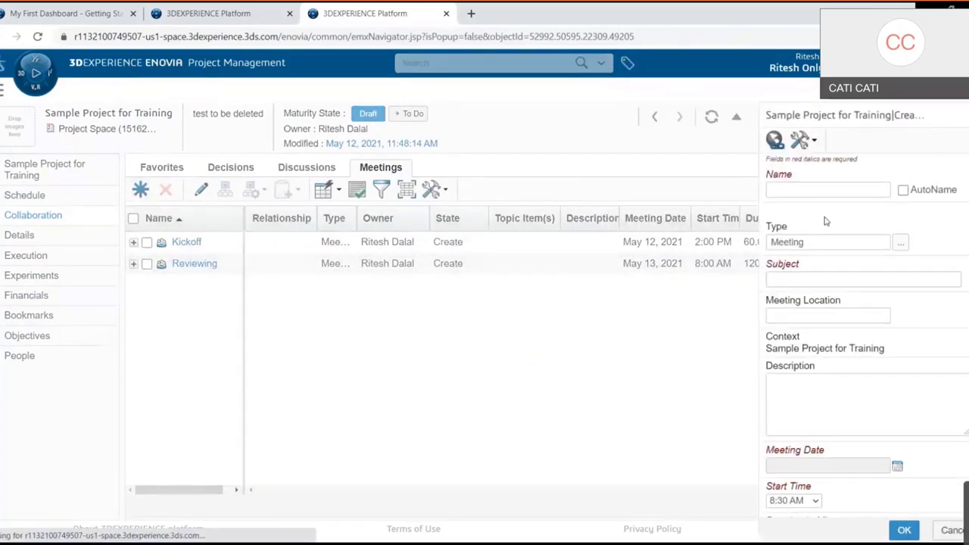
pyautogui.click(806, 191)
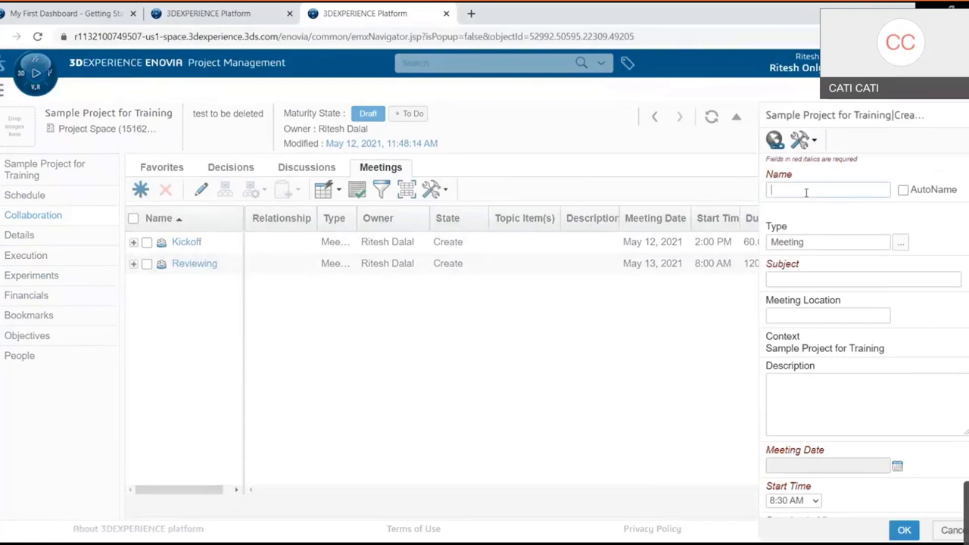
pyautogui.write('Approval')
pyautogui.press('Tab')
pyautogui.press('Tab')
pyautogui.press('Tab')
pyautogui.write('Manufactur')
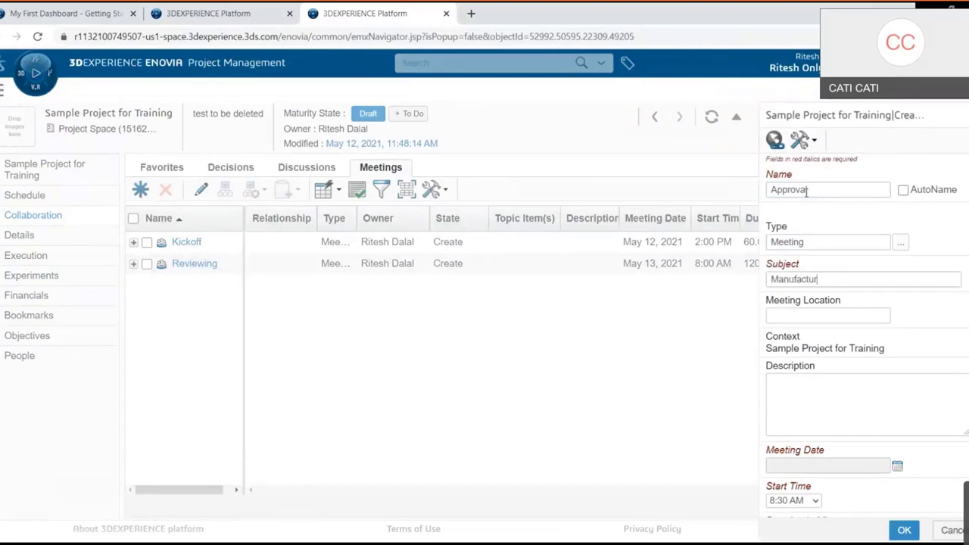
pyautogui.write('ed Approval')
# Step: Set the Approval meeting's date to July 2, 2021
pyautogui.click(896, 468)
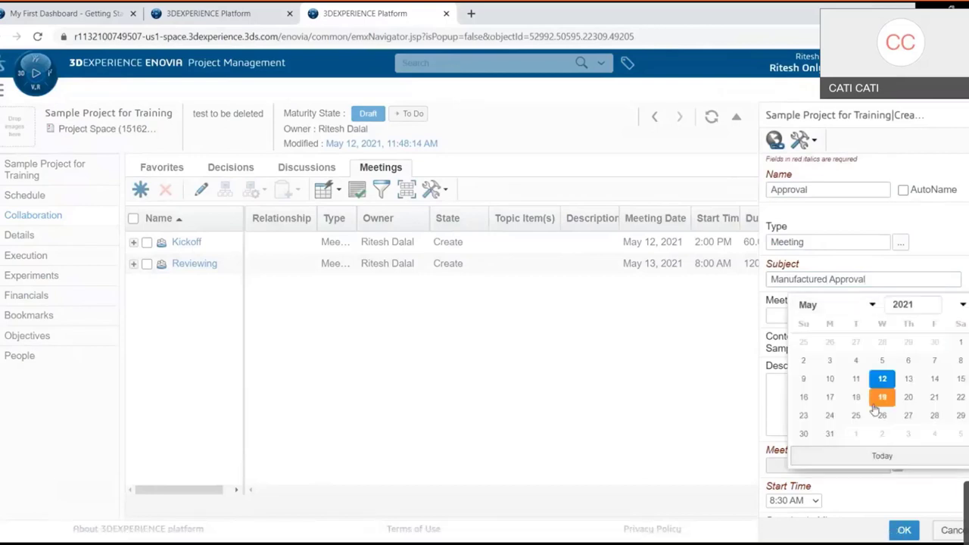
pyautogui.click(874, 306)
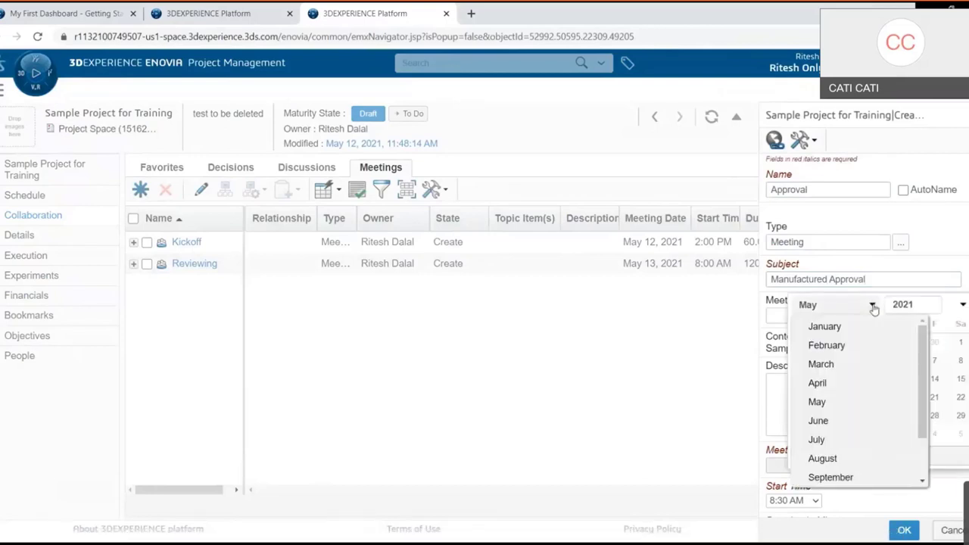
pyautogui.click(855, 439)
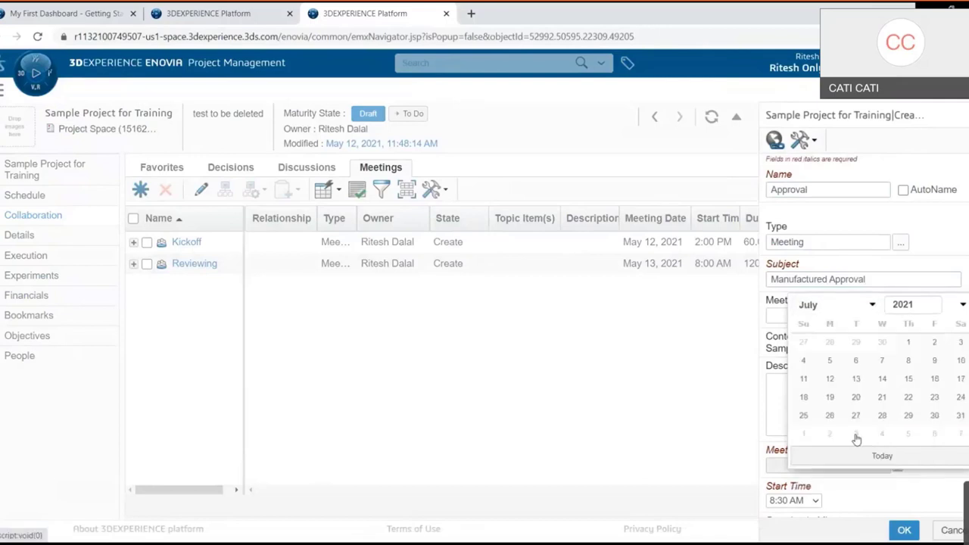
pyautogui.click(935, 344)
# Step: Give the Approval meeting an 8:00 AM start time and a 30-minute duration, and create it
pyautogui.scroll(-1, 824, 467)
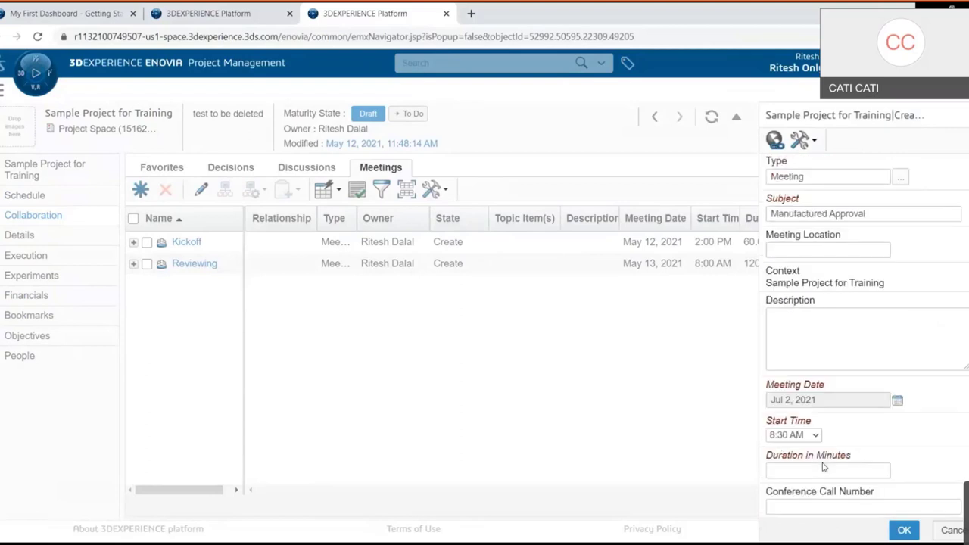
pyautogui.click(813, 436)
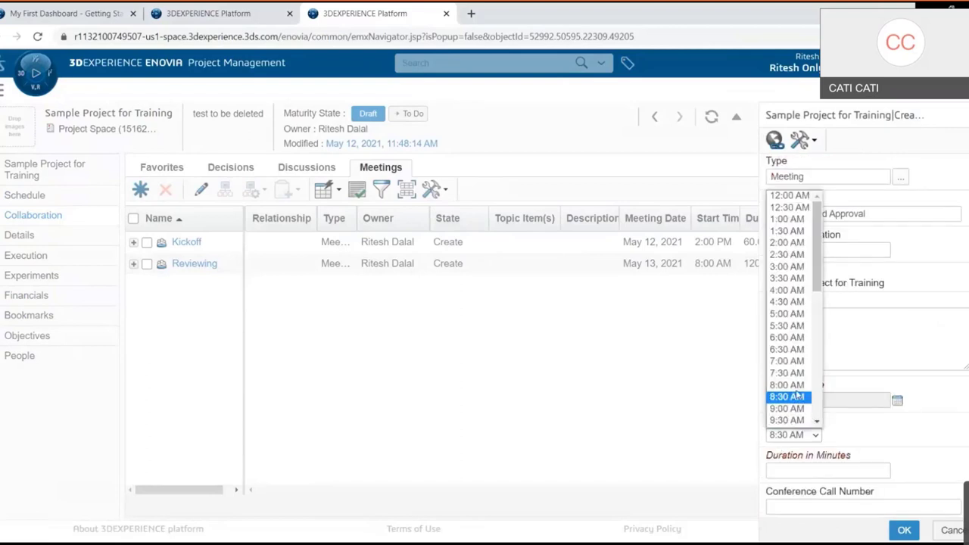
pyautogui.click(797, 386)
pyautogui.click(806, 468)
pyautogui.write('3')
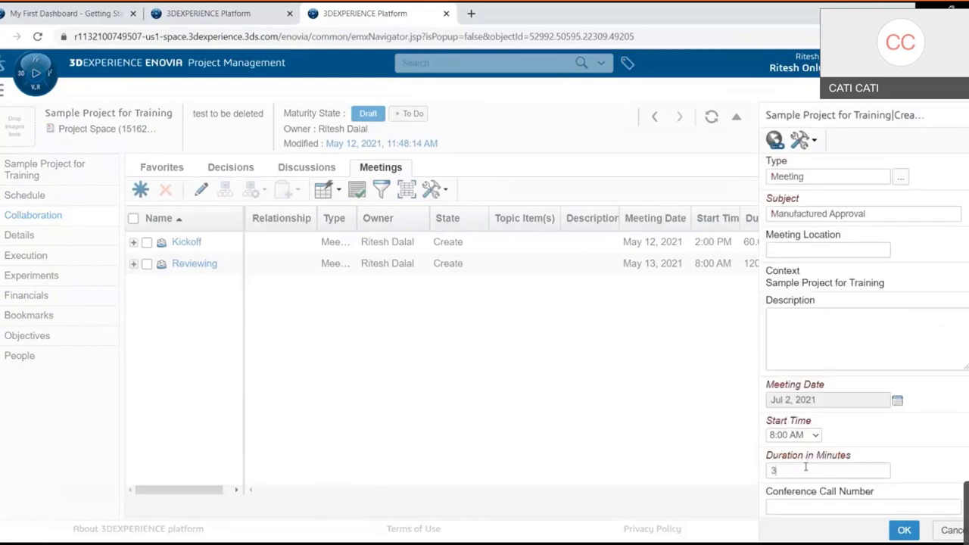
pyautogui.write('0')
pyautogui.click(905, 530)
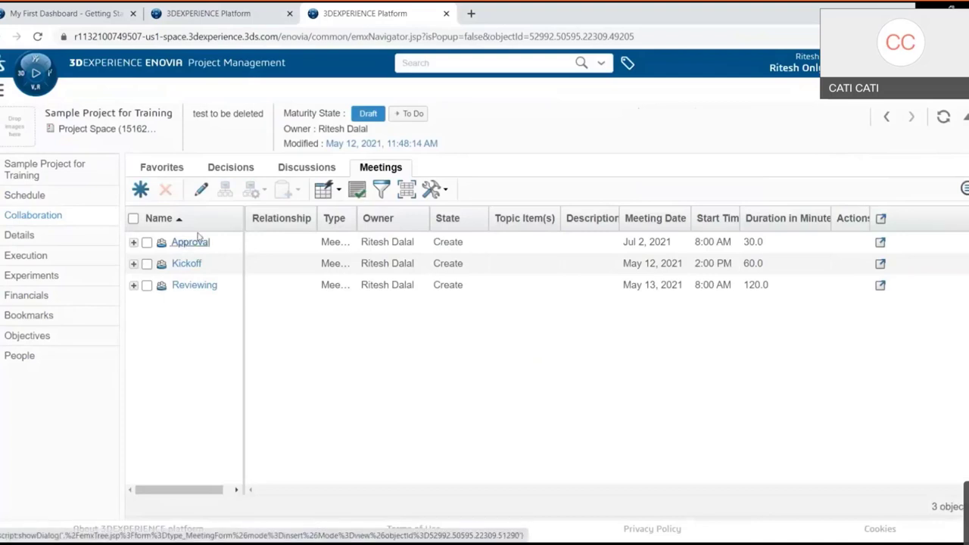
# Step: Start a new project discussion message with the subject "Communication"
pyautogui.click(294, 167)
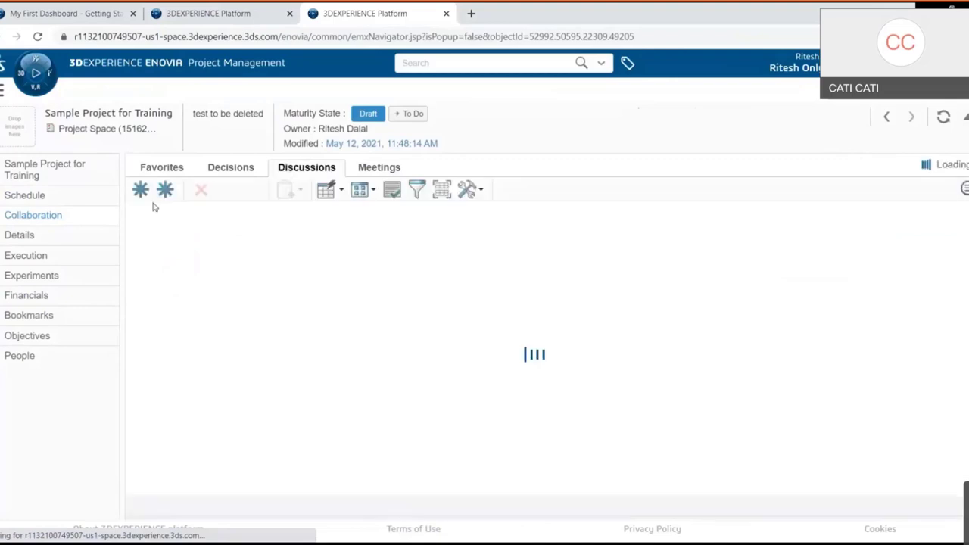
pyautogui.click(141, 190)
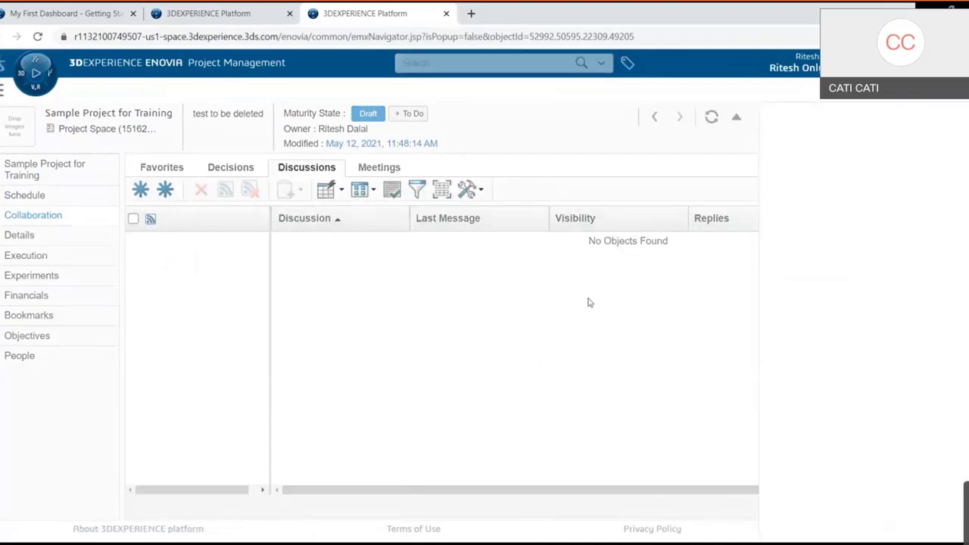
pyautogui.click(787, 235)
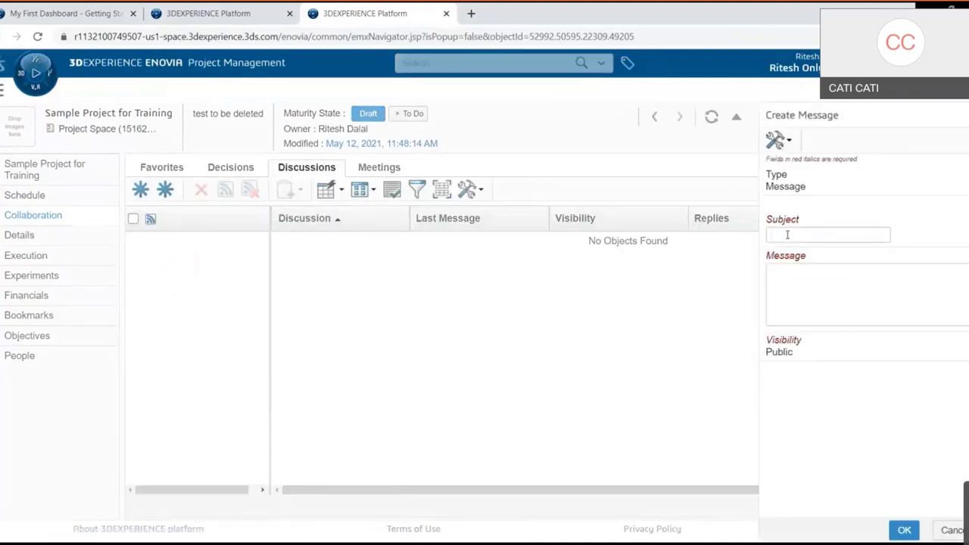
pyautogui.write('Communication')
pyautogui.press('Tab')
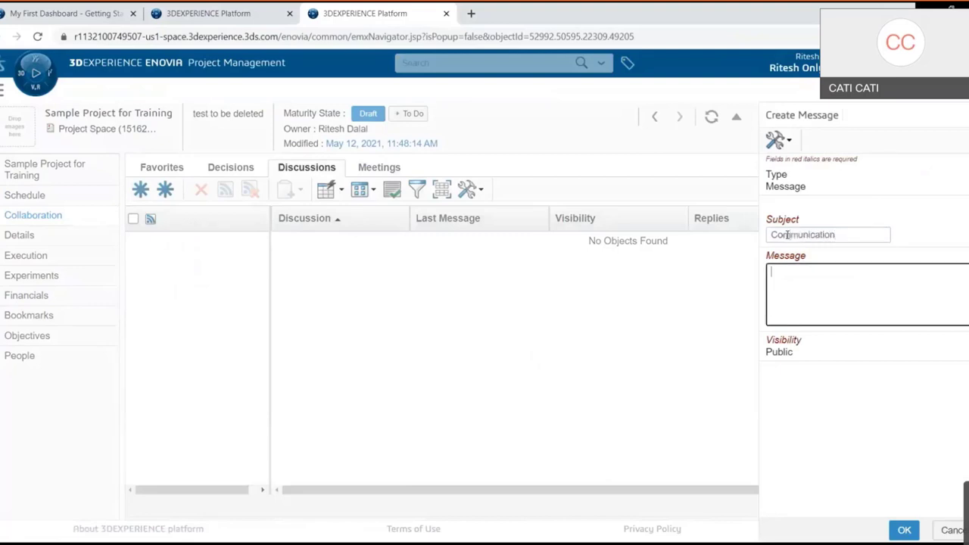
# Step: Enter the message "For each meeting, please attach agenda items and notes document in the attachments section." and create the discussion
pyautogui.write('For each meeting, please attach ')
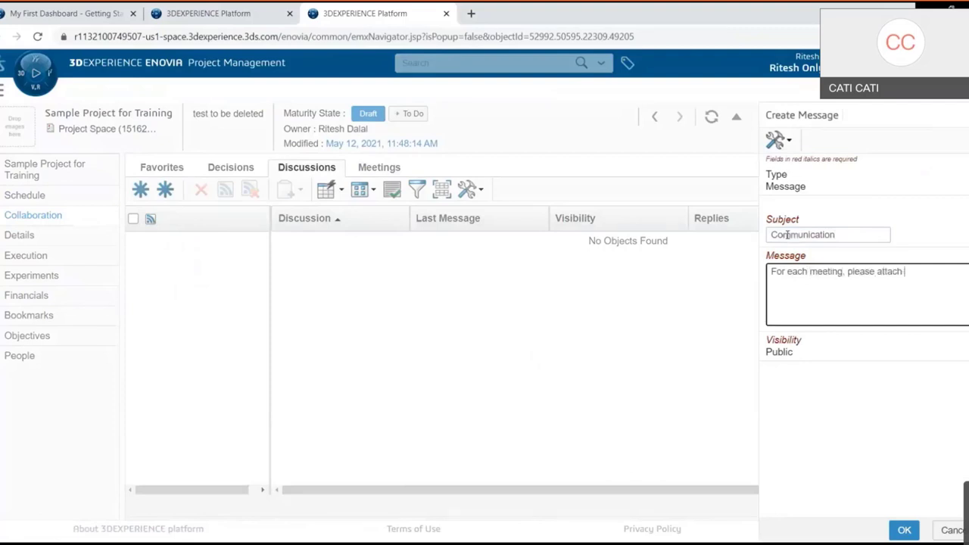
pyautogui.write('agen')
pyautogui.write('items and notes')
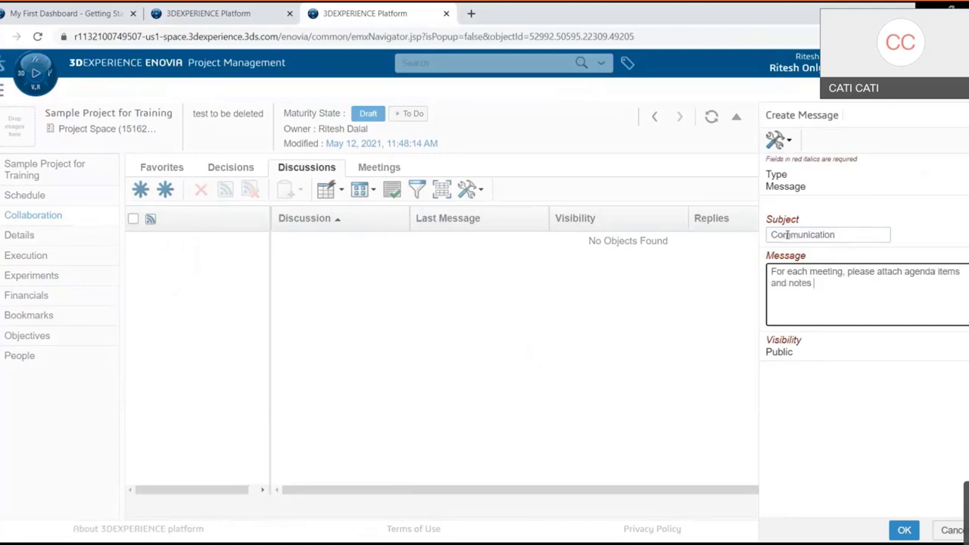
pyautogui.write(' document in the attc')
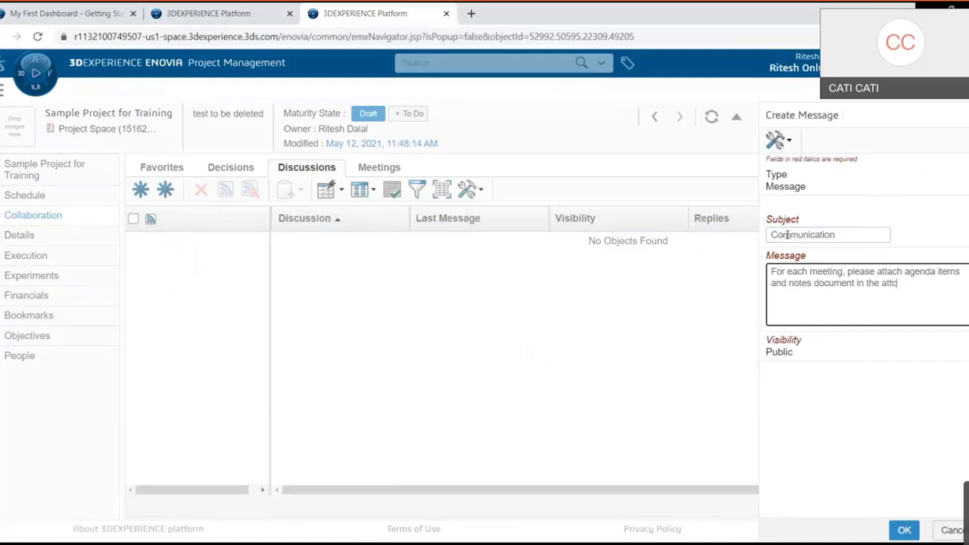
pyautogui.press('BackSpace')
pyautogui.write('a')
pyautogui.write('c')
pyautogui.write('hments sse')
pyautogui.press('BackSpace')
pyautogui.press('BackSpace')
pyautogui.write('ection.')
pyautogui.click(844, 444)
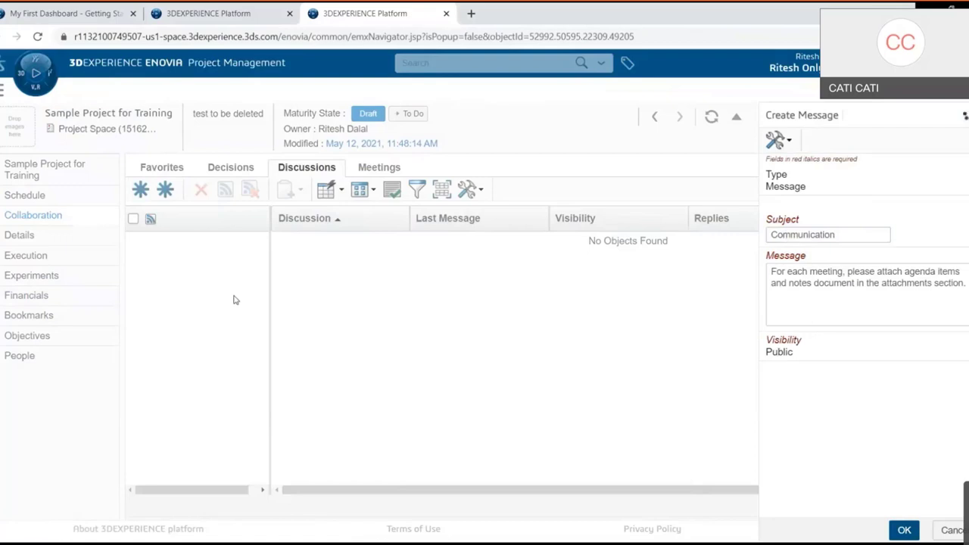
pyautogui.press('Return')
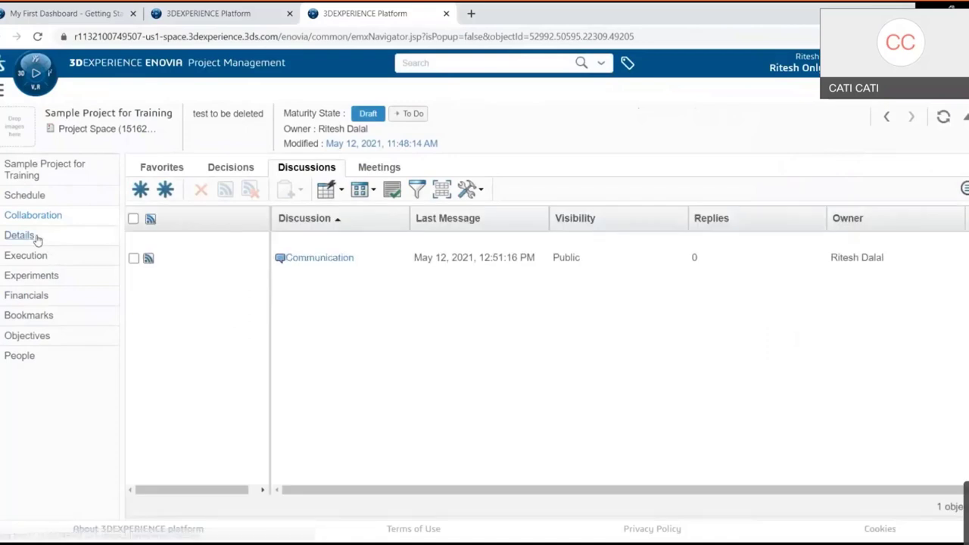
# Step: Start a new project assessment under Execution and name it "Kickoff"
pyautogui.click(27, 257)
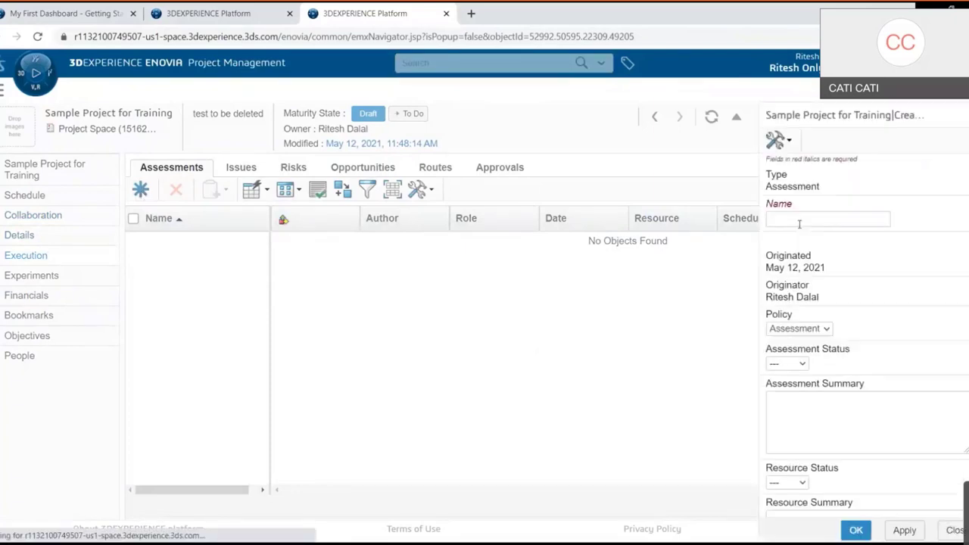
pyautogui.write('Kico')
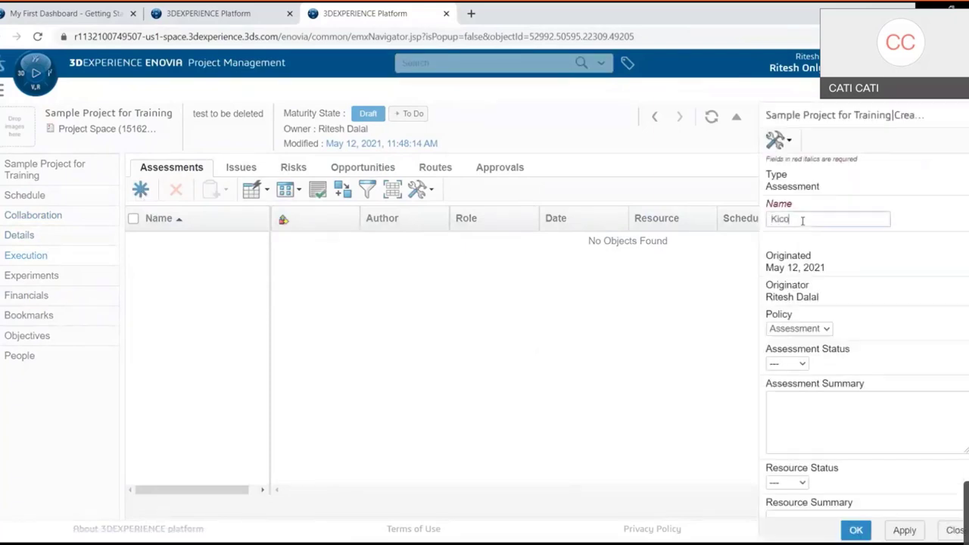
pyautogui.press('BackSpace')
pyautogui.write('koff')
pyautogui.press('Tab')
# Step: Set the Kickoff assessment status to Green with the summary "all is good at the beginning"
pyautogui.click(786, 364)
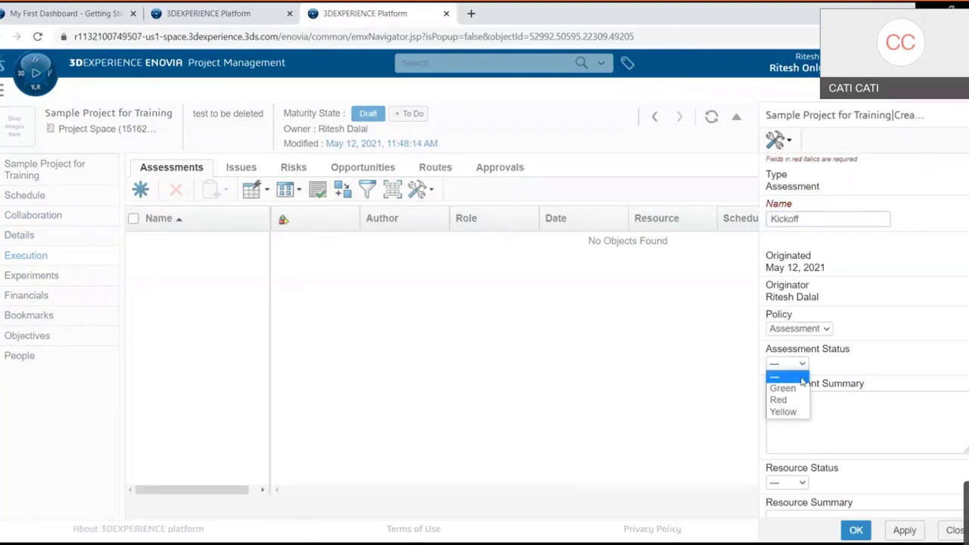
pyautogui.click(786, 385)
pyautogui.click(810, 405)
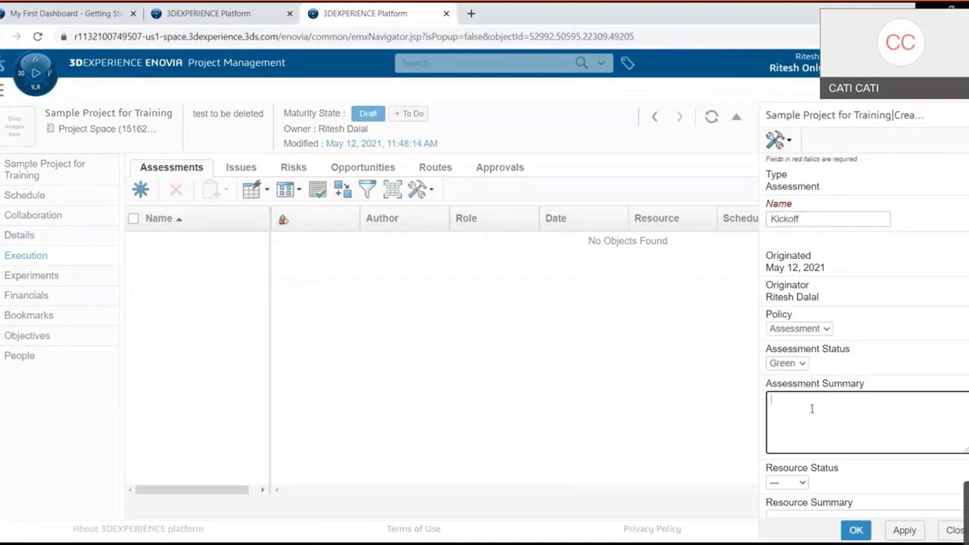
pyautogui.write('all is good at the beginning')
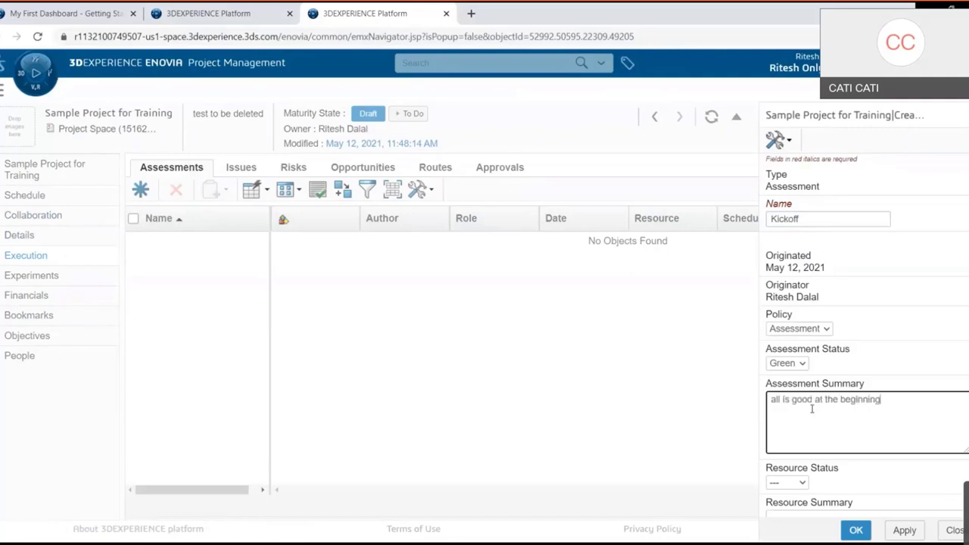
# Step: Set the assessment's resource status to Green with the summary "no resource issues at start"
pyautogui.press('Tab')
pyautogui.press('Down')
pyautogui.press('Tab')
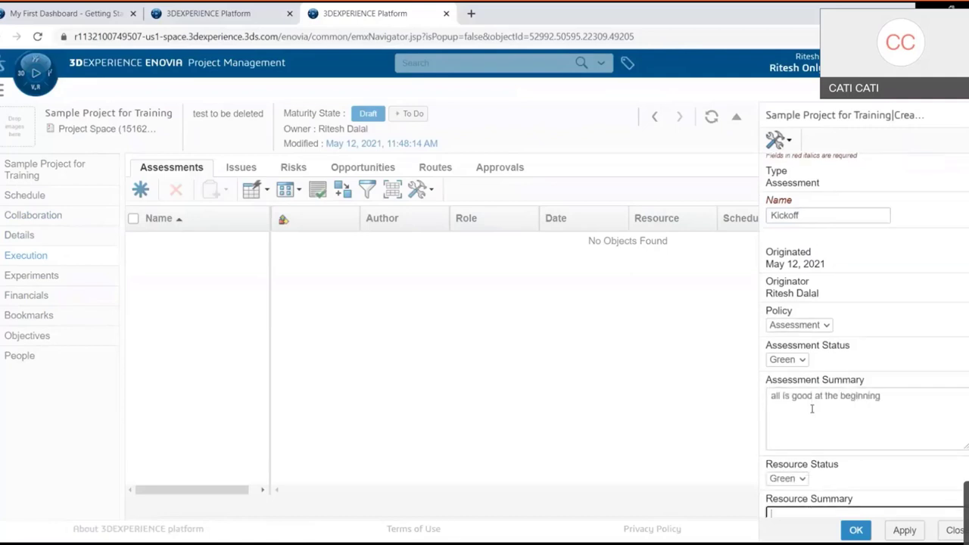
pyautogui.write('no resource issues at start')
# Step: Set the assessment's schedule status to Green with the summary "All tasks are on track at project start"
pyautogui.press('Tab')
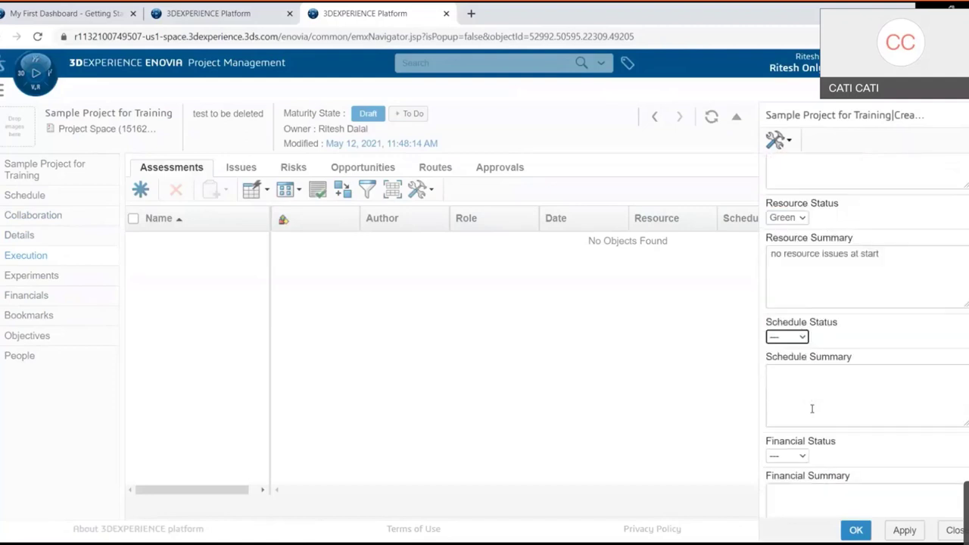
pyautogui.press('Down')
pyautogui.press('Tab')
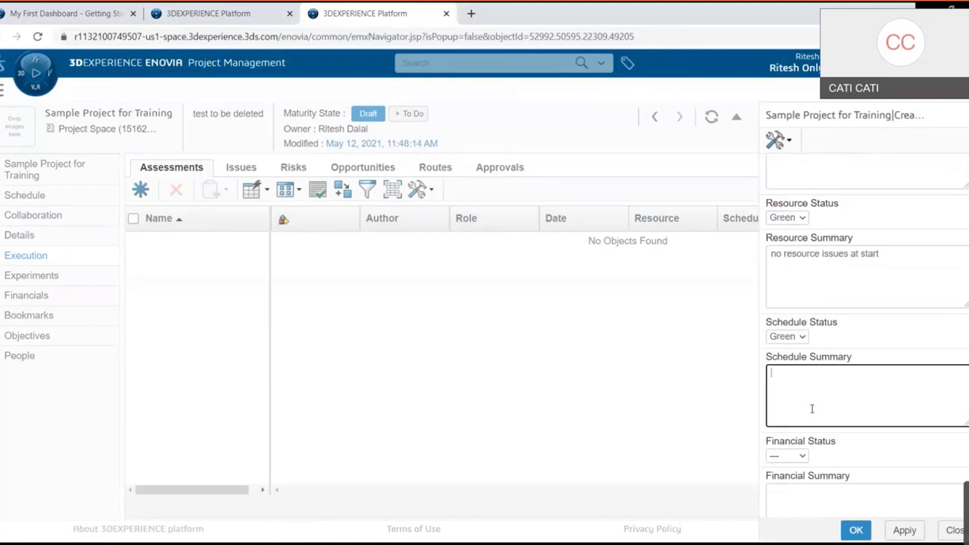
pyautogui.write('All tasks are on track at ')
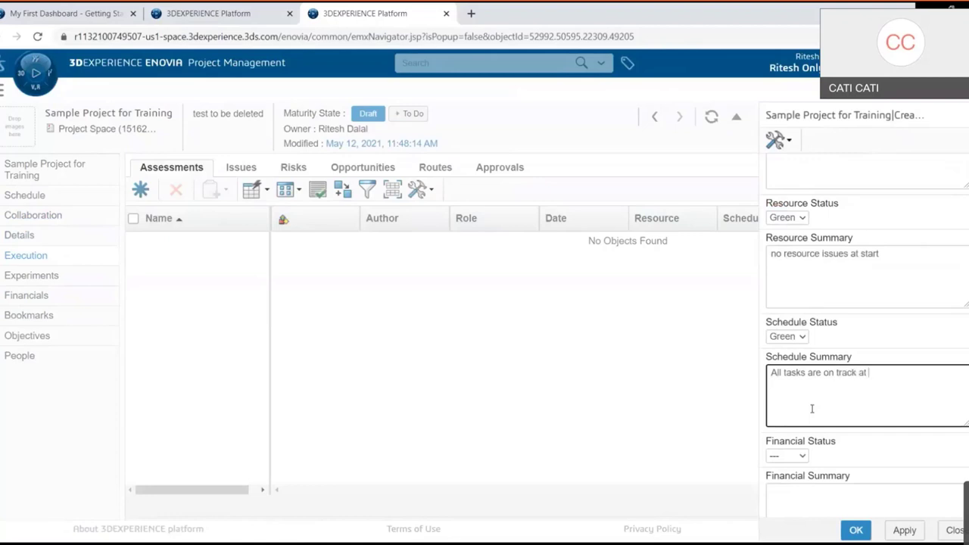
pyautogui.write('project start')
# Step: Set the assessment's financial status to Green with the summary "in budget to start project"
pyautogui.press('Tab')
pyautogui.press('g')
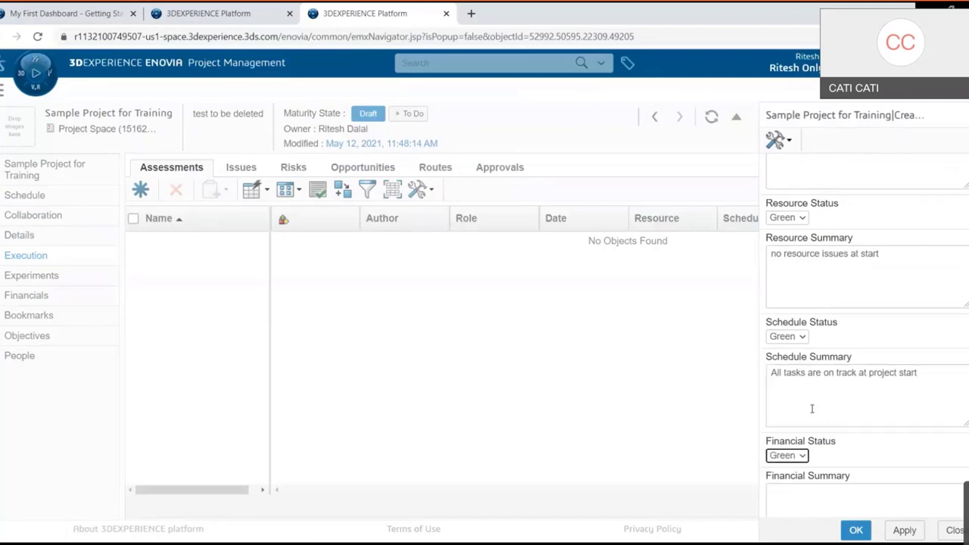
pyautogui.press('Tab')
pyautogui.write('in bu')
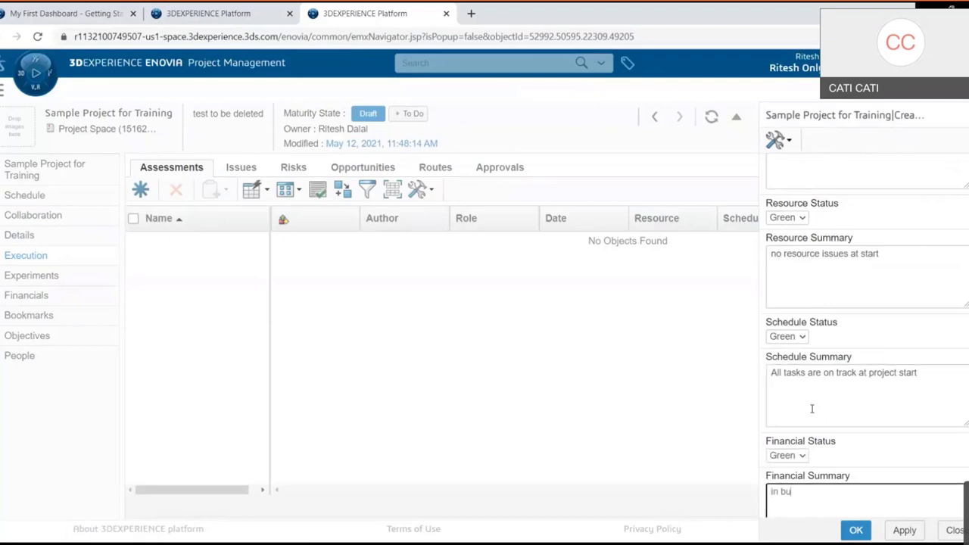
pyautogui.write('dget to start project')
# Step: Set the risk status to Green with the summary "no risks at the beginning of the project" and create the Kickoff assessment
pyautogui.press('Tab')
pyautogui.press('g')
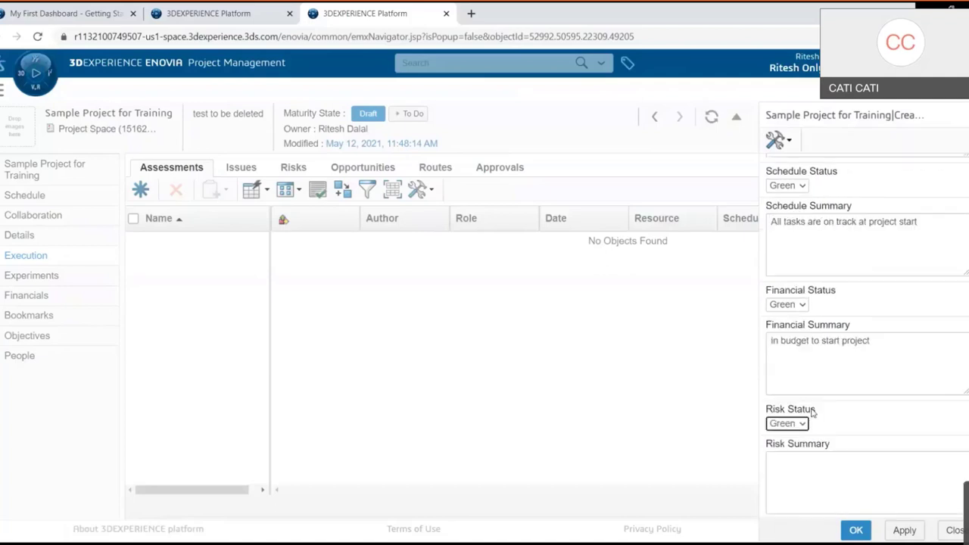
pyautogui.press('Tab')
pyautogui.write('no risks at the beginn')
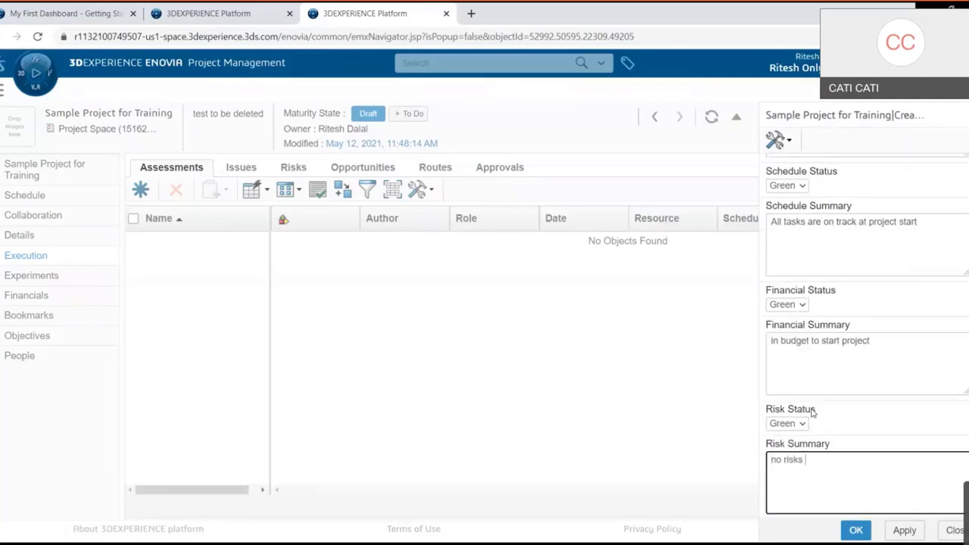
pyautogui.write('ing of the project')
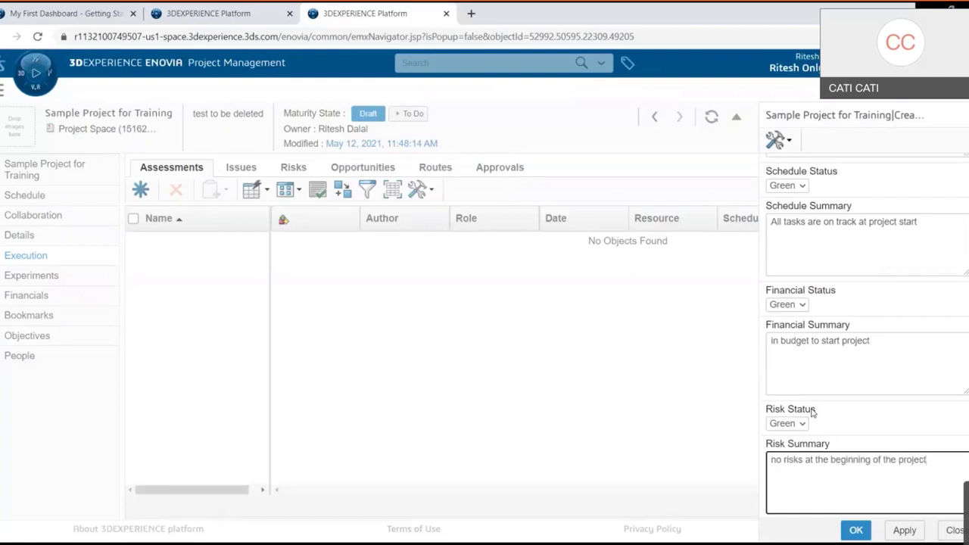
pyautogui.click(904, 529)
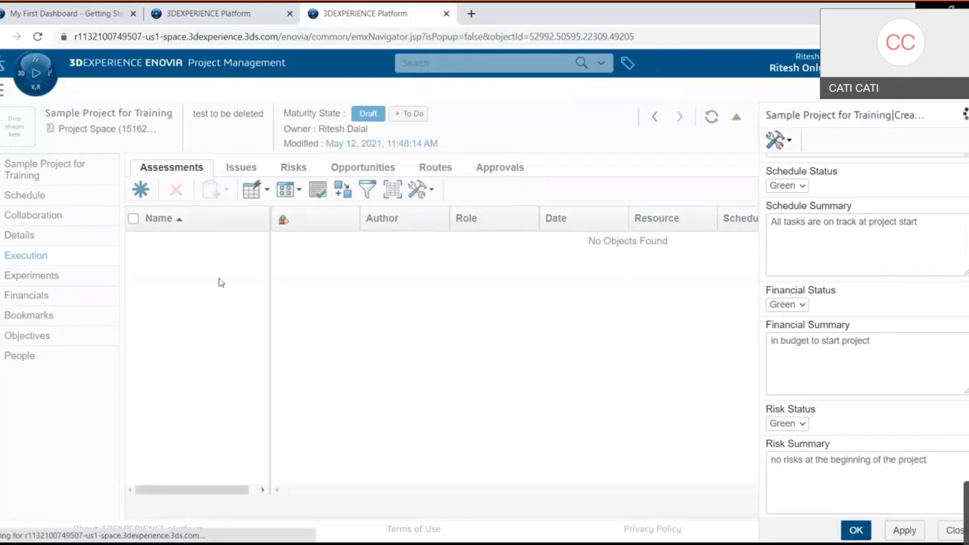
pyautogui.click(485, 524)
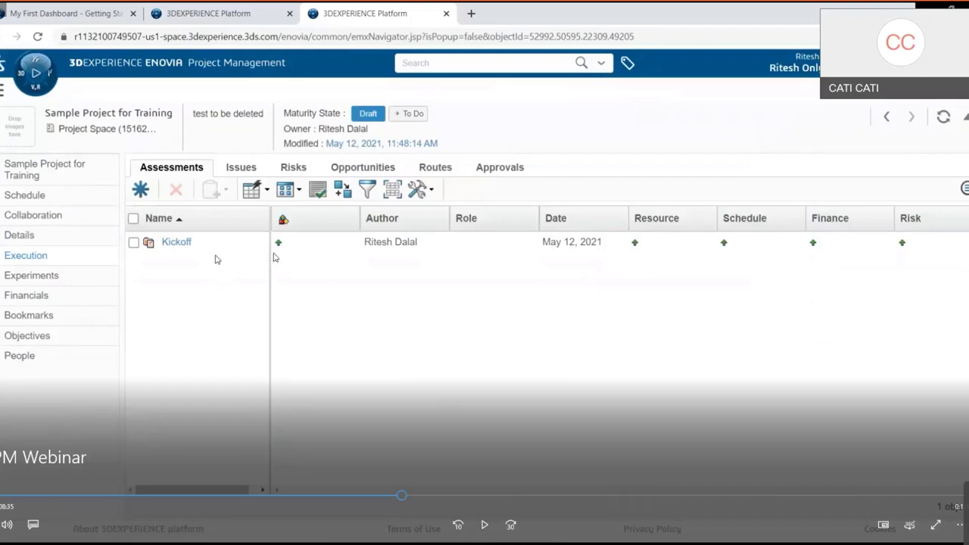
pyautogui.click(484, 526)
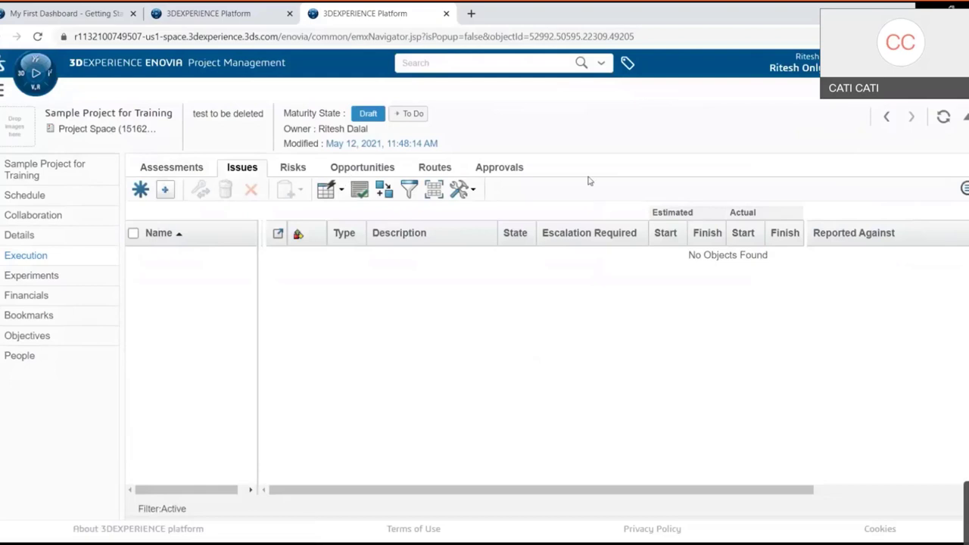
# Step: Create an auto-named budget for the project with a Weekly interval period
pyautogui.click(31, 275)
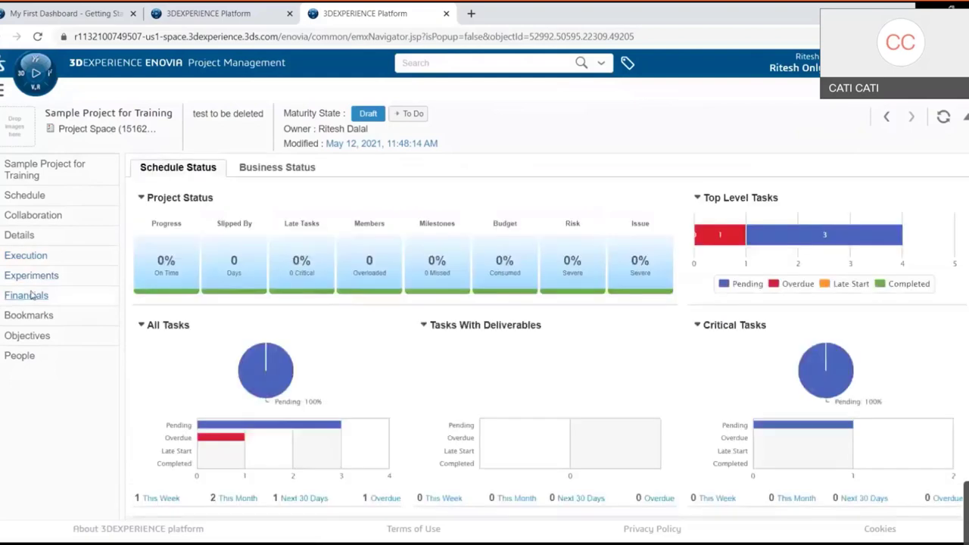
pyautogui.click(30, 296)
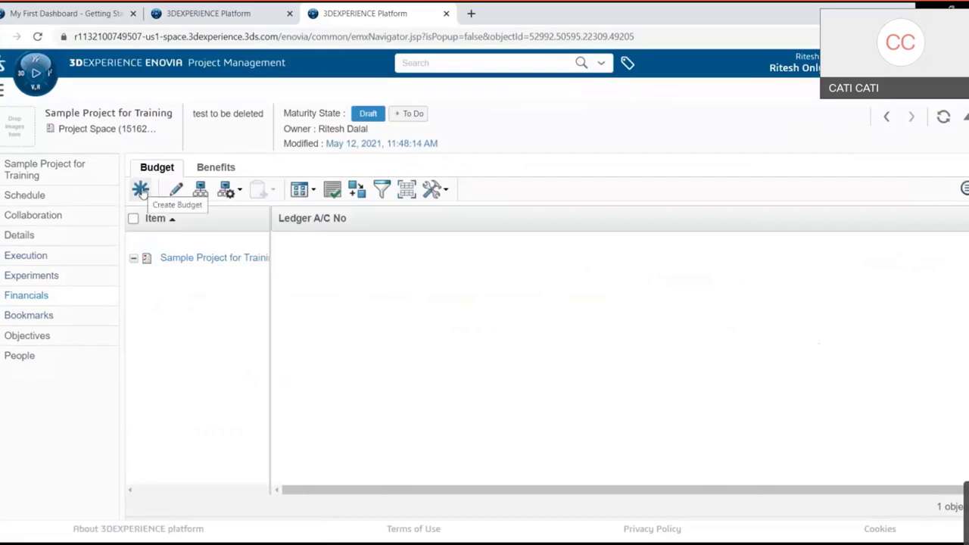
pyautogui.click(141, 189)
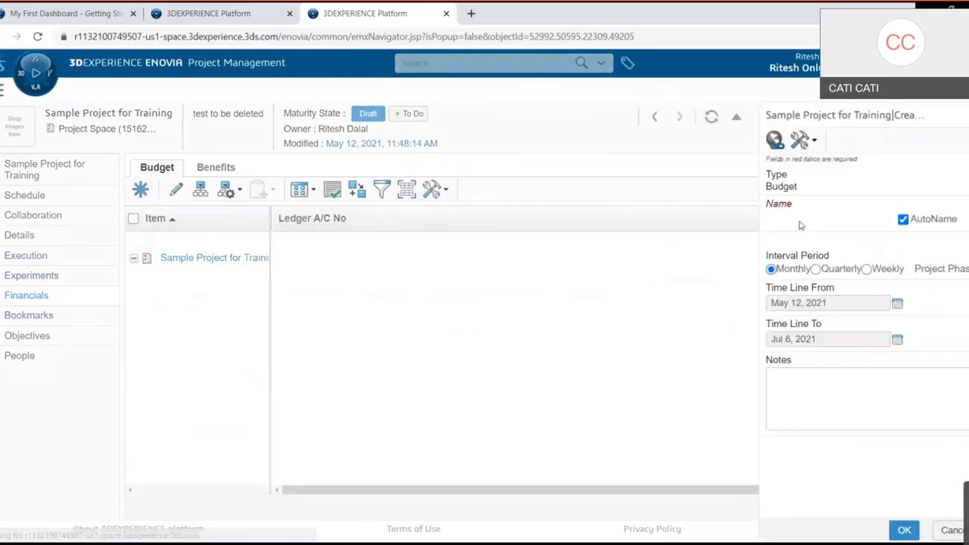
pyautogui.click(866, 270)
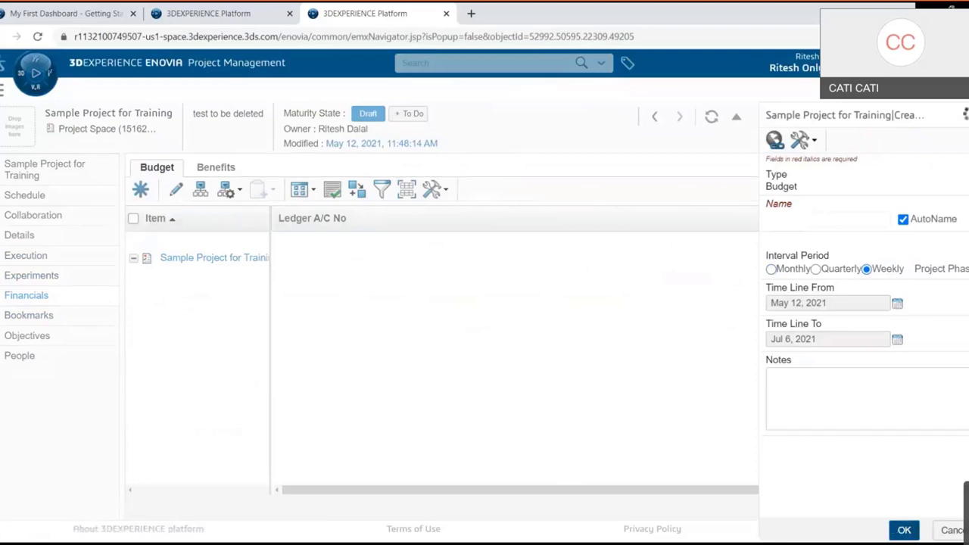
pyautogui.click(903, 530)
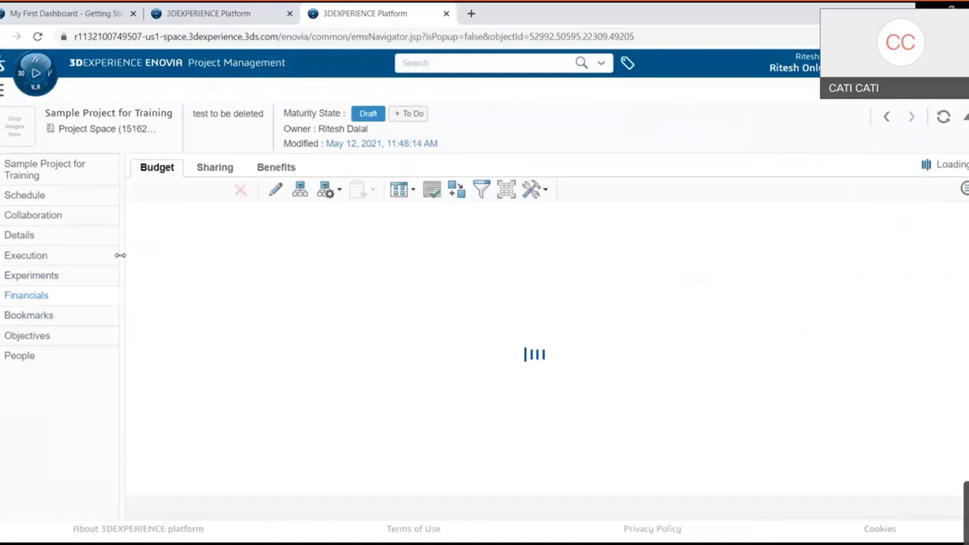
# Step: Add the Compensation and Benefits expense to the new budget as a cost item
pyautogui.click(161, 278)
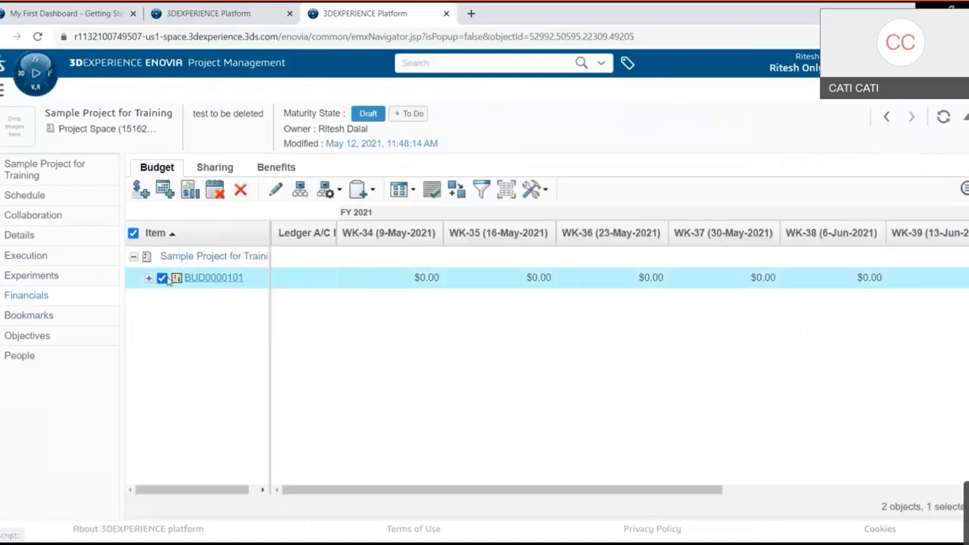
pyautogui.click(140, 194)
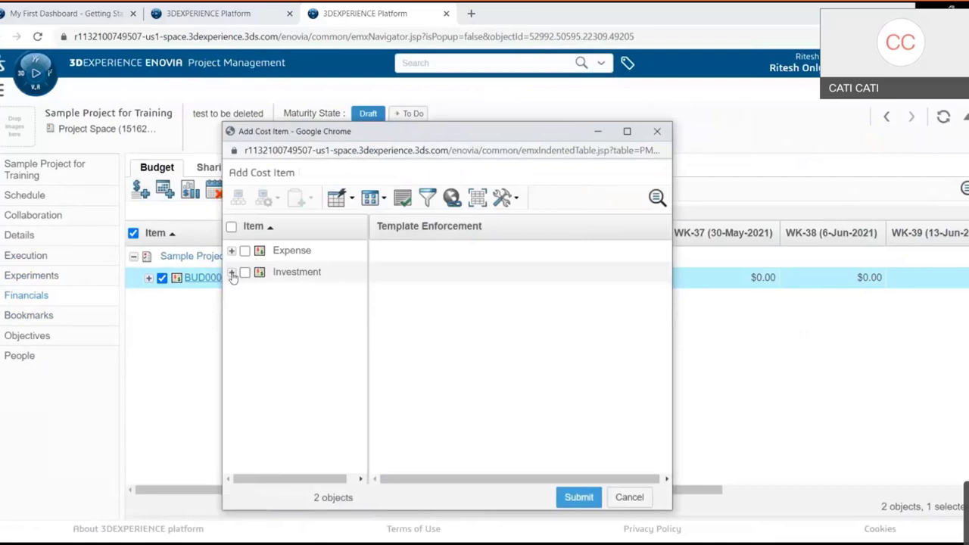
pyautogui.click(231, 250)
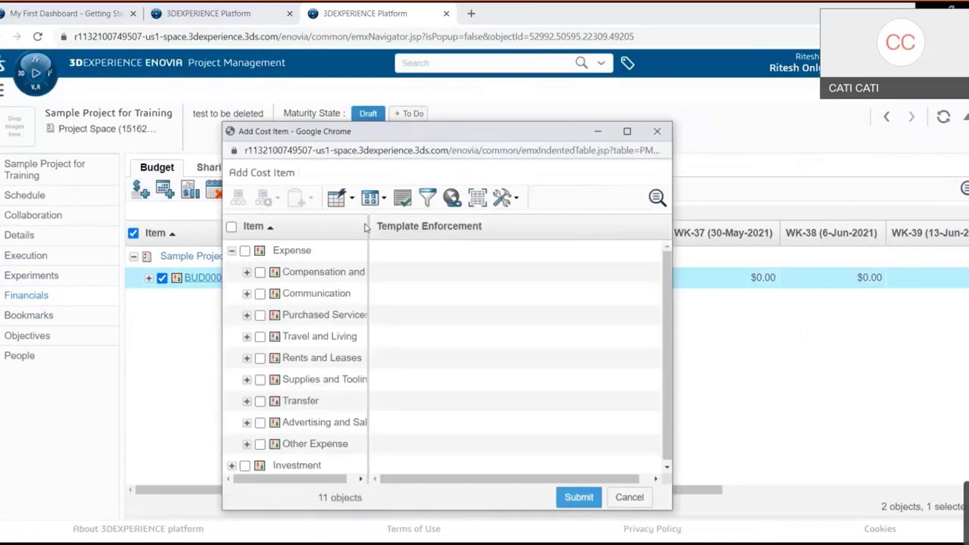
pyautogui.moveTo(367, 227); pyautogui.dragTo(497, 227)
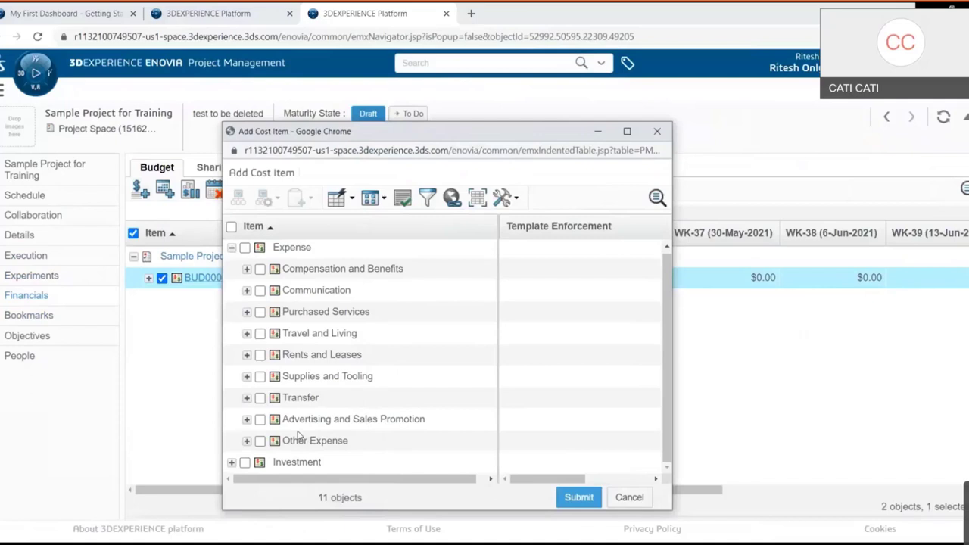
pyautogui.click(247, 270)
pyautogui.click(259, 268)
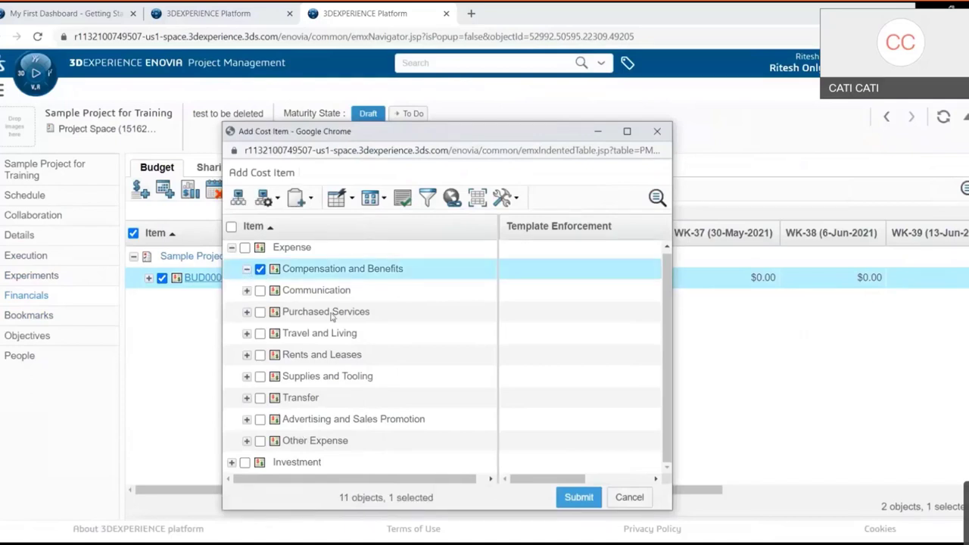
pyautogui.click(578, 497)
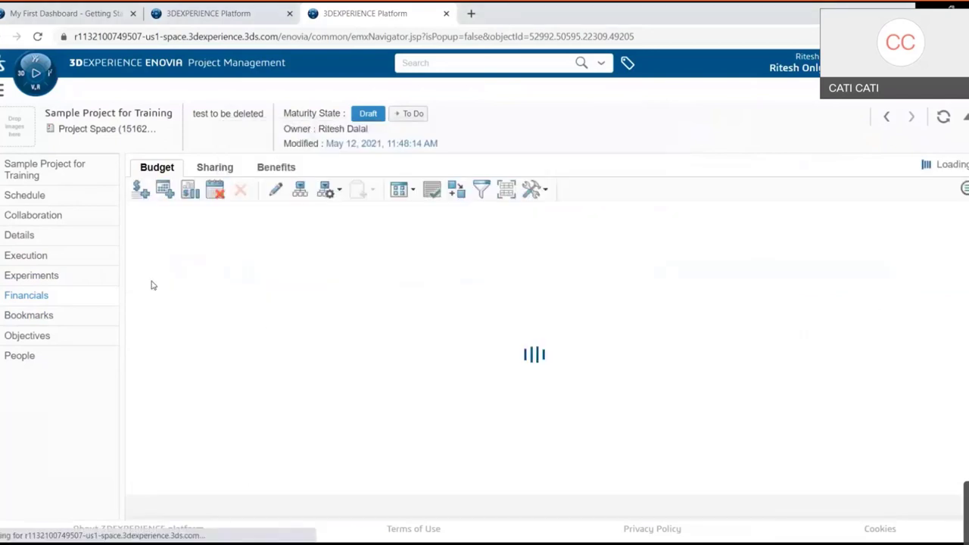
# Step: Add the Supplies and Tooling and the Advertising and Sales Promotion expenses to the budget as cost items
pyautogui.click(143, 193)
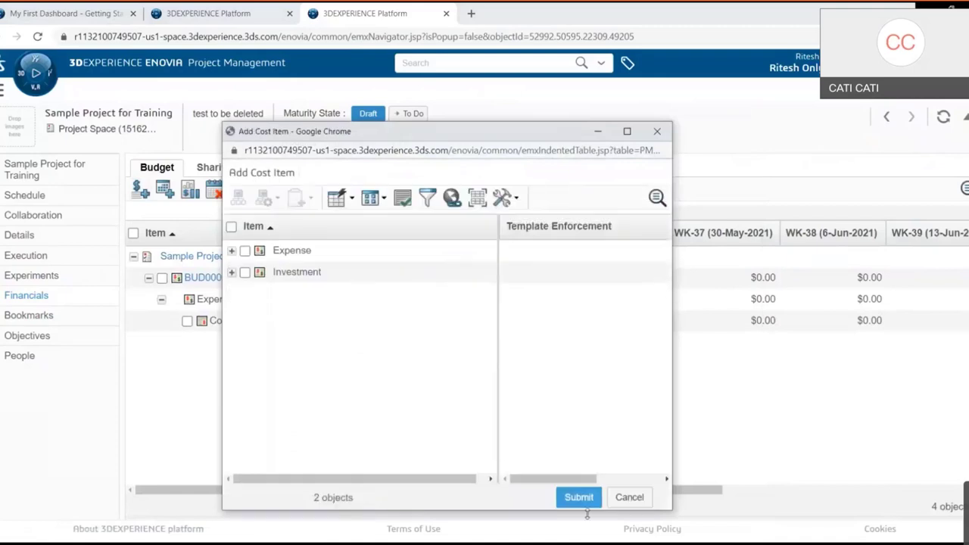
pyautogui.click(152, 320)
pyautogui.click(163, 278)
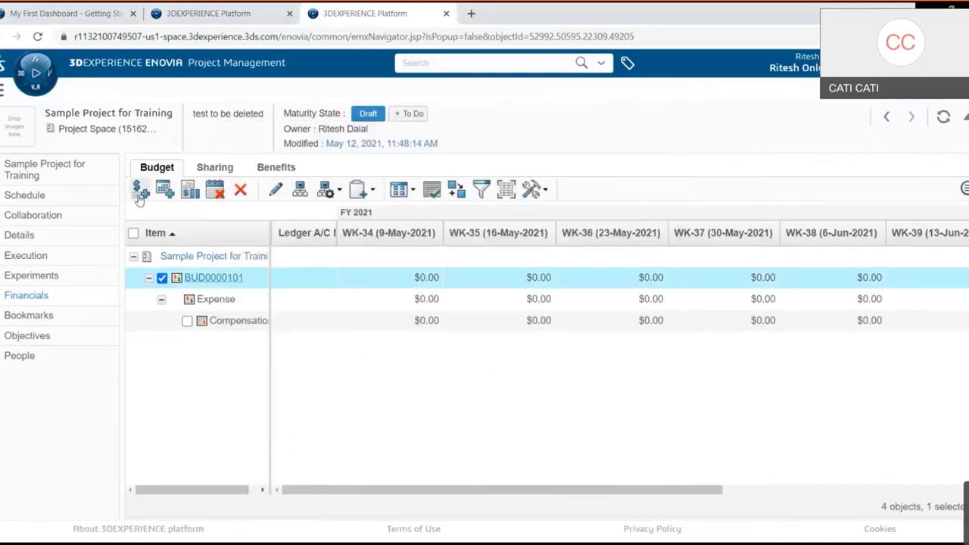
pyautogui.click(142, 189)
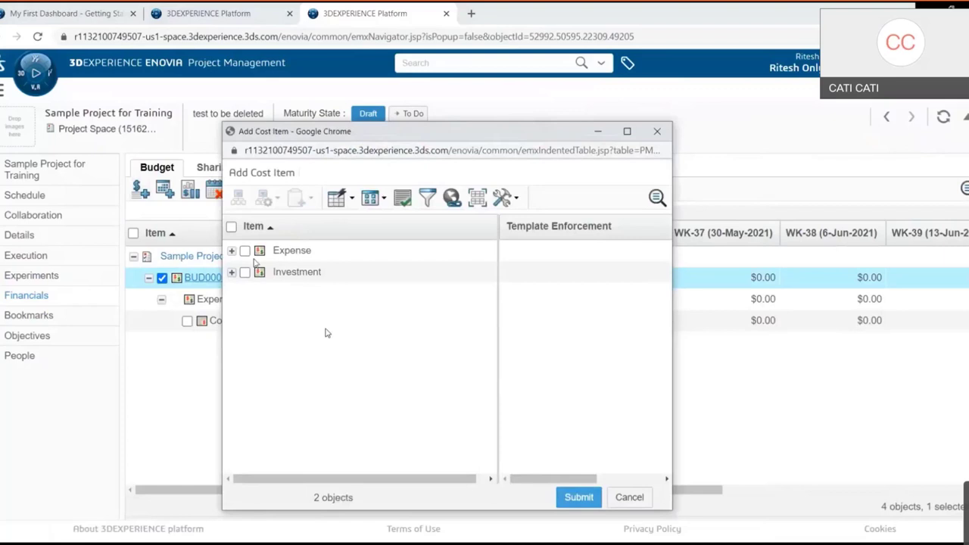
pyautogui.click(231, 252)
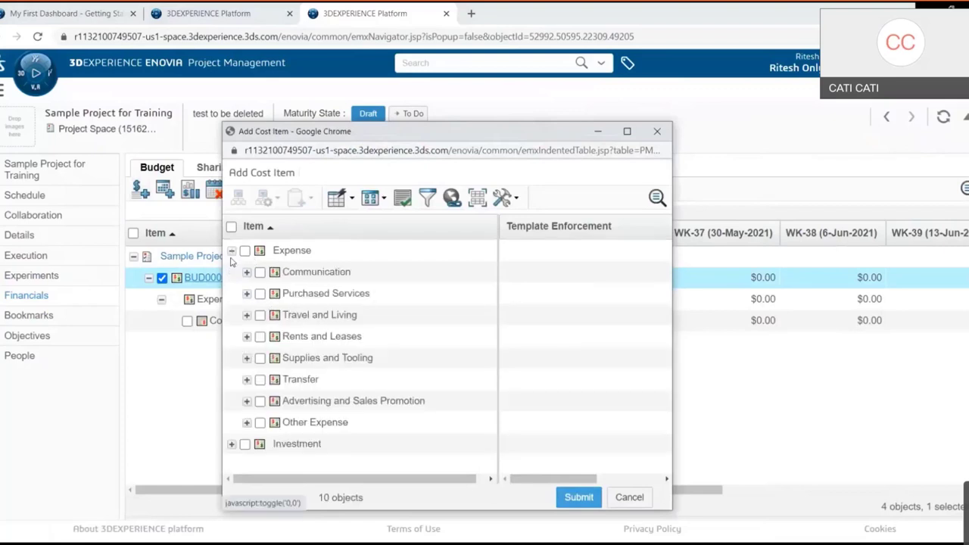
pyautogui.click(248, 338)
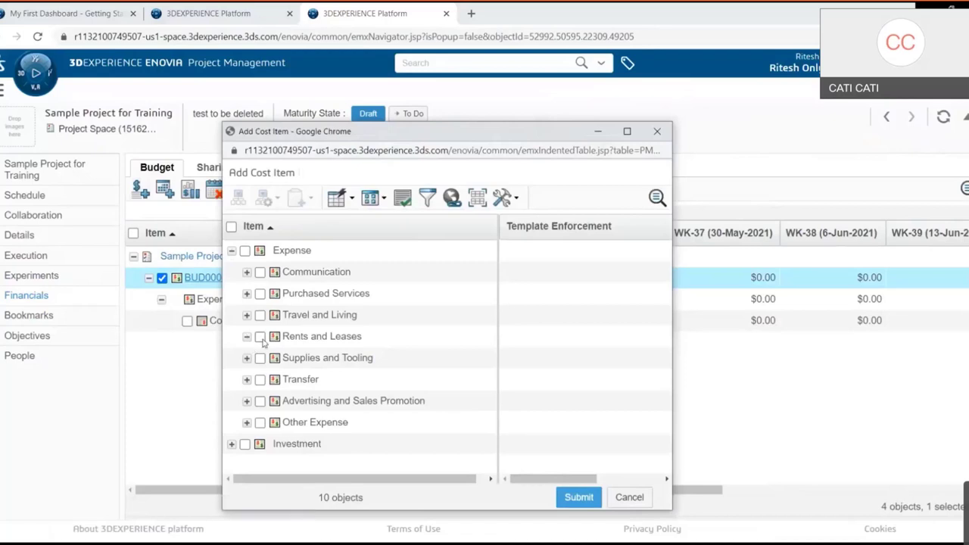
pyautogui.click(260, 357)
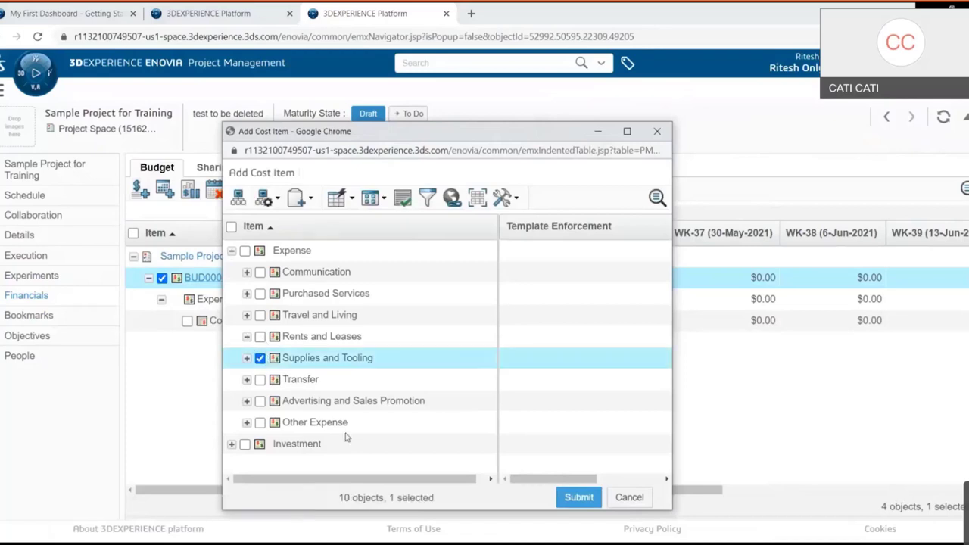
pyautogui.click(260, 401)
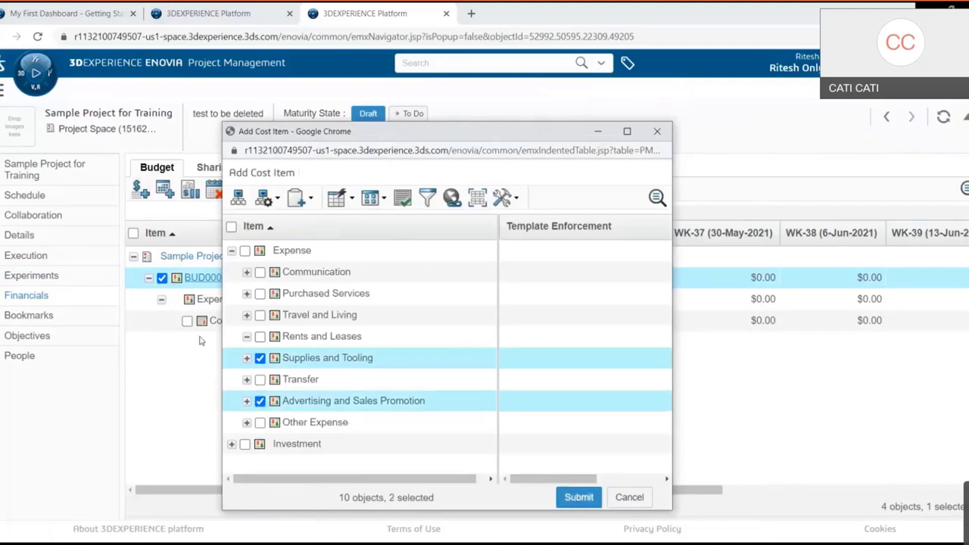
pyautogui.press('Return')
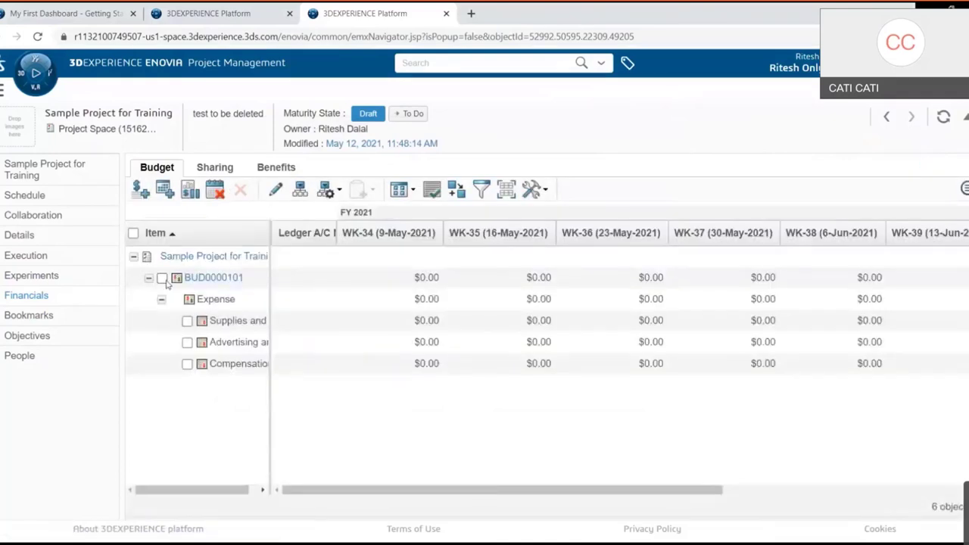
# Step: Add the Plant and Equipment investment to the budget as a cost item
pyautogui.click(162, 278)
pyautogui.click(140, 189)
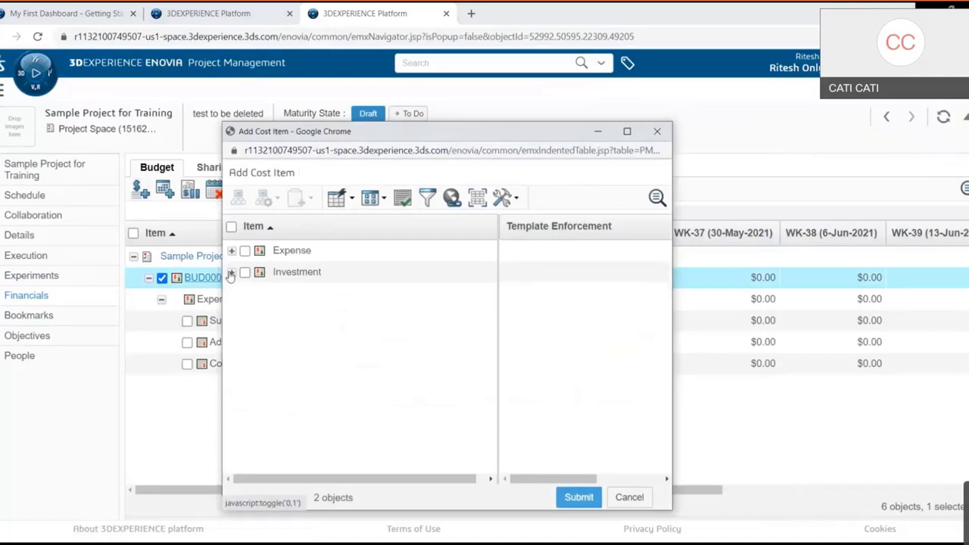
pyautogui.click(232, 273)
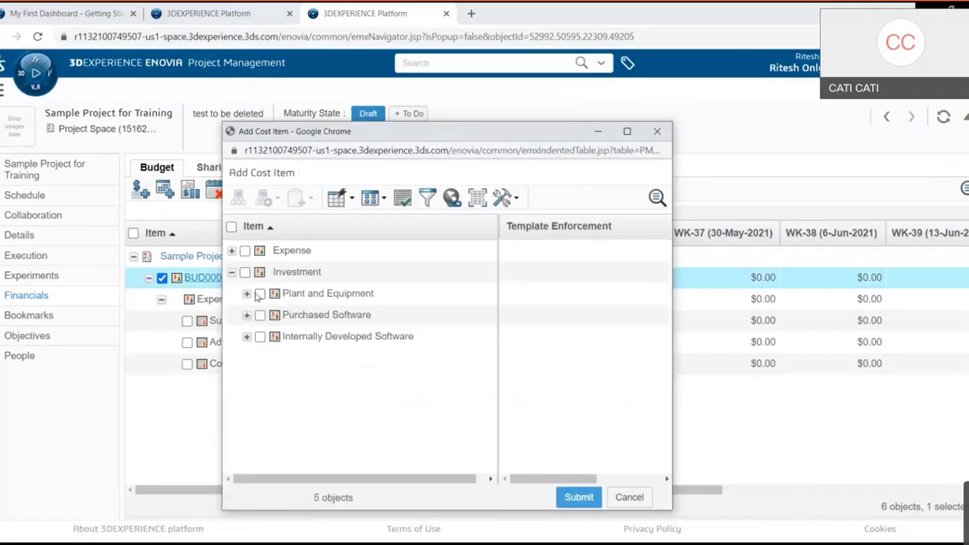
pyautogui.click(260, 294)
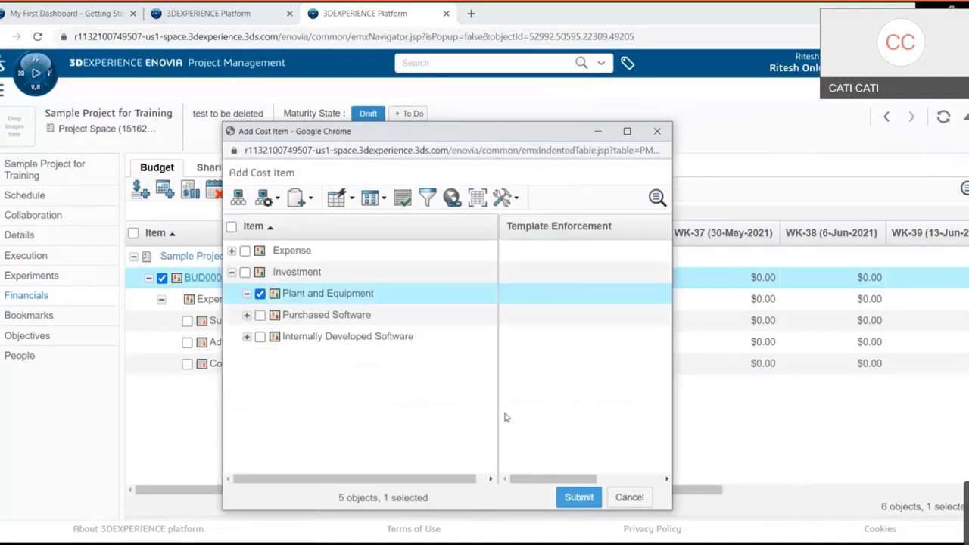
pyautogui.click(569, 498)
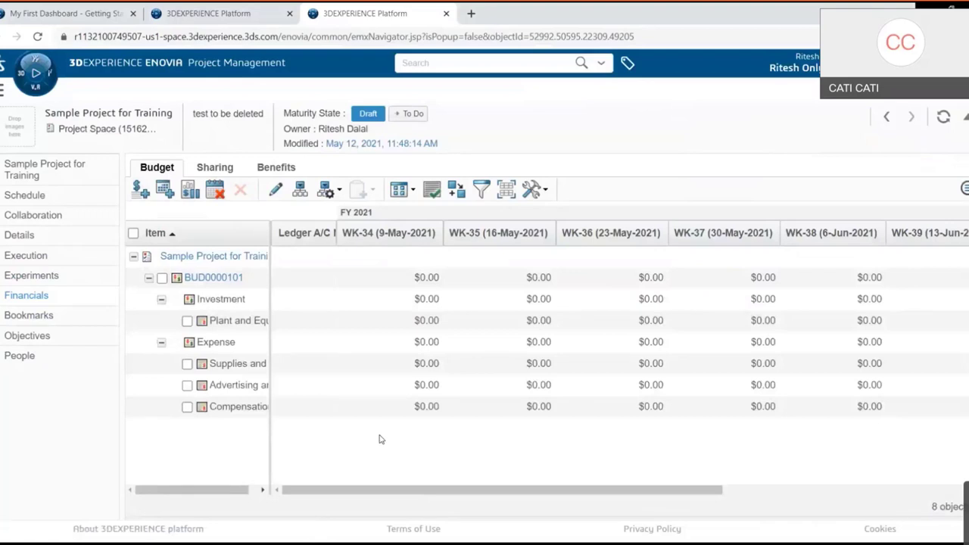
# Step: Make the budget table editable, widen its Item column and set Compensation and Benefits for WK-34 to 1500
pyautogui.click(275, 190)
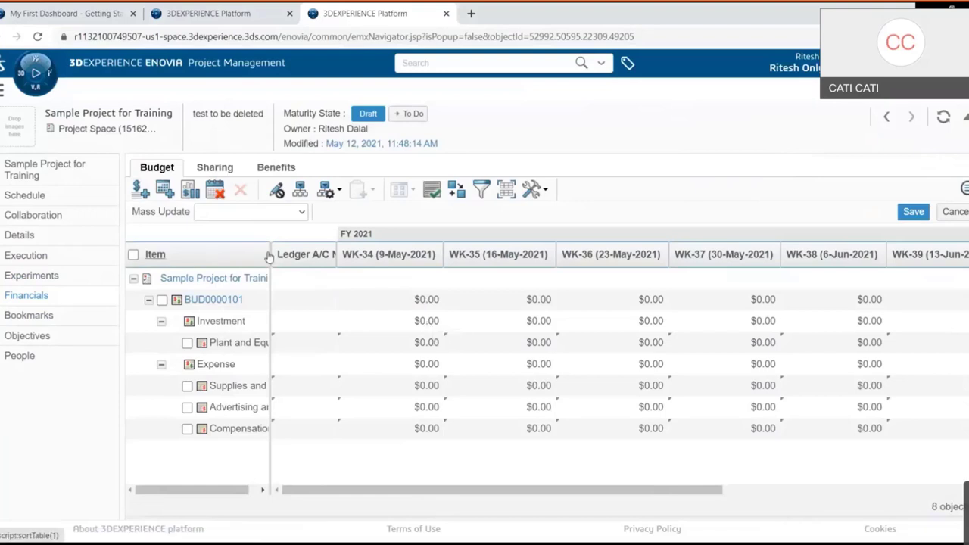
pyautogui.moveTo(269, 258); pyautogui.dragTo(351, 259)
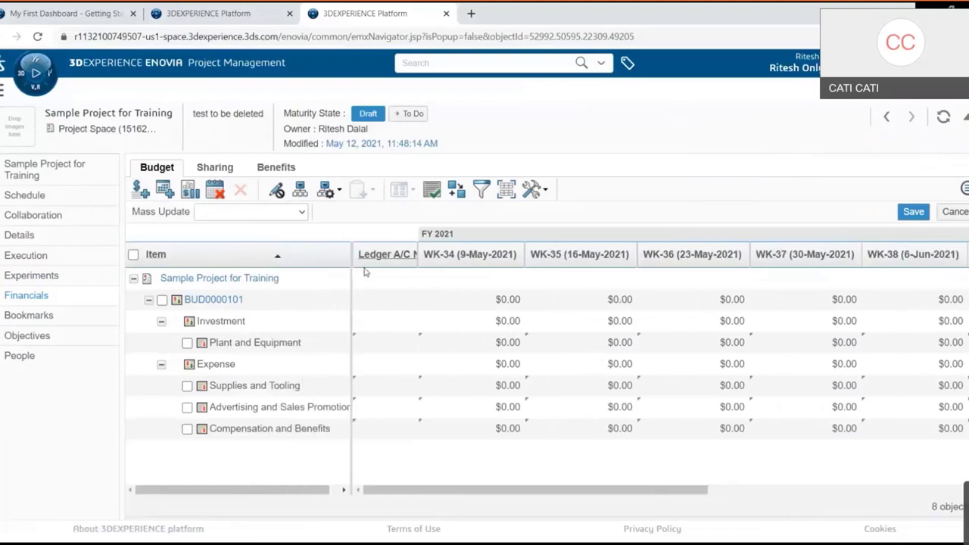
pyautogui.click(498, 427)
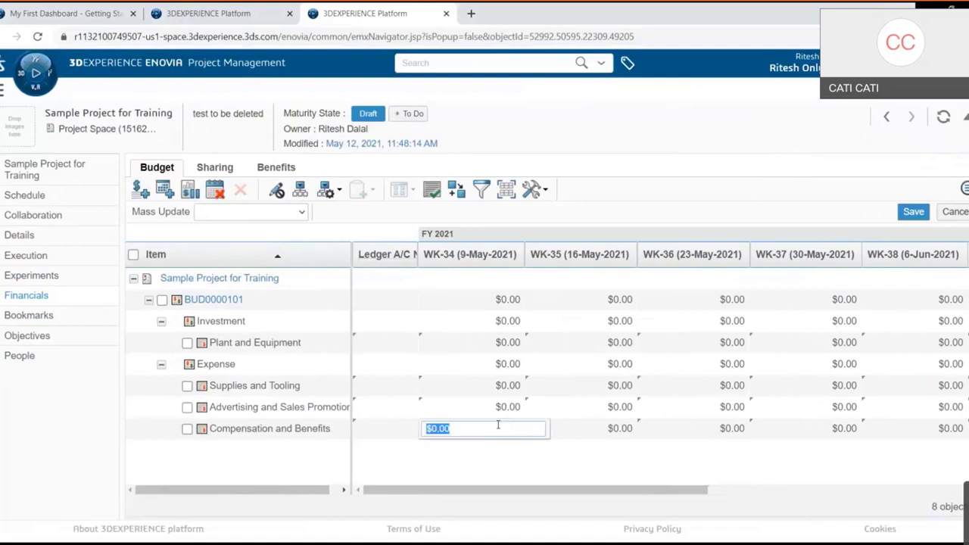
pyautogui.write('1500')
pyautogui.press('Tab')
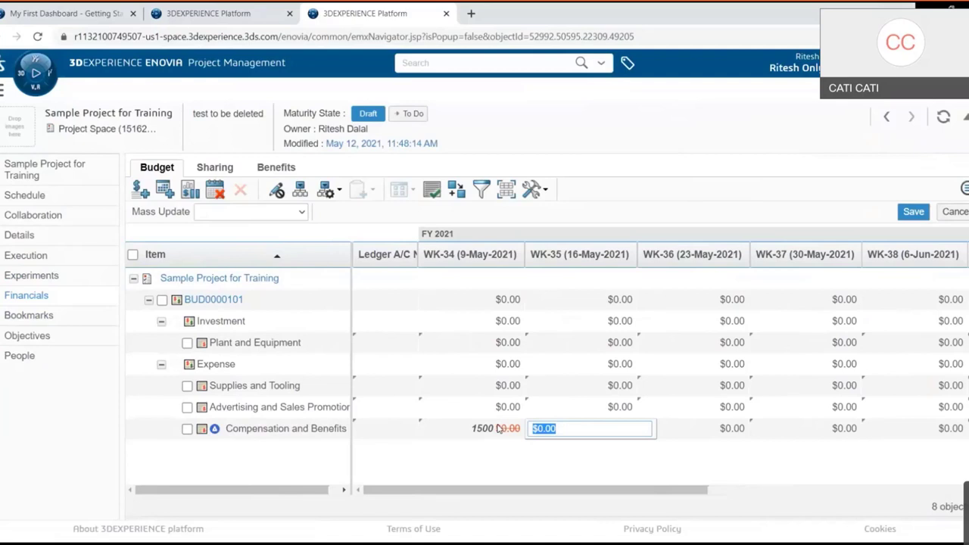
# Step: Set the Compensation and Benefits amount to 2500 for each week from WK-35 to WK-42
pyautogui.write('2500')
pyautogui.press('Tab')
pyautogui.write('2500')
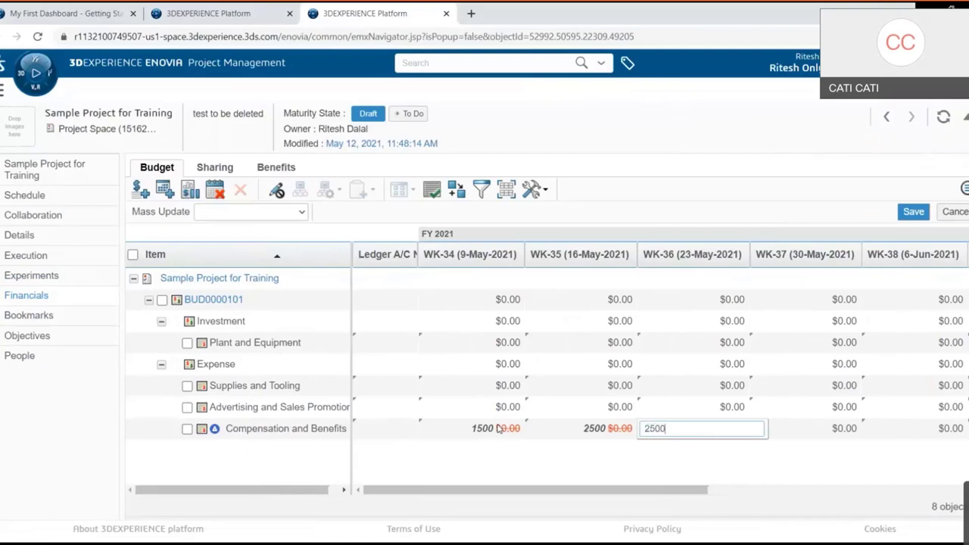
pyautogui.press('Tab')
pyautogui.write('2500')
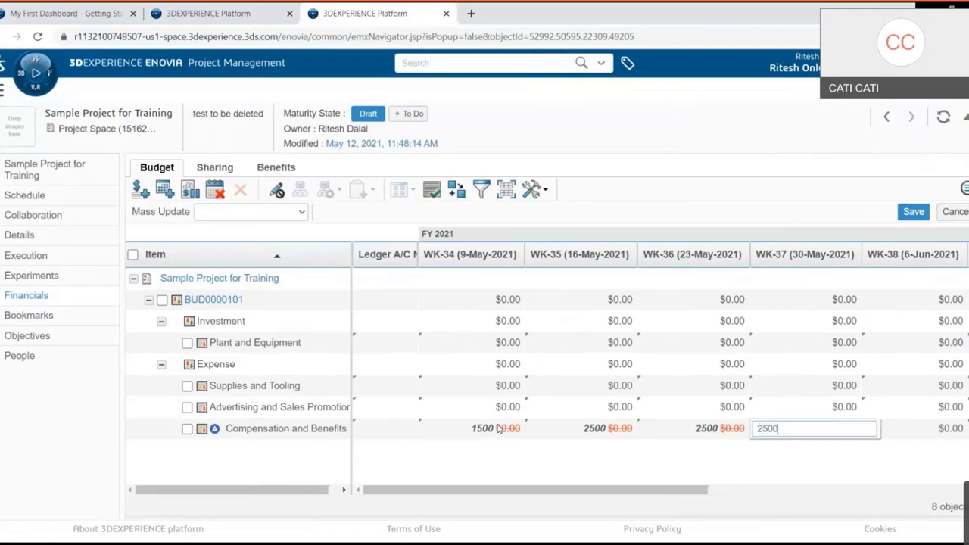
pyautogui.press('Tab')
pyautogui.write('2500')
pyautogui.press('Tab')
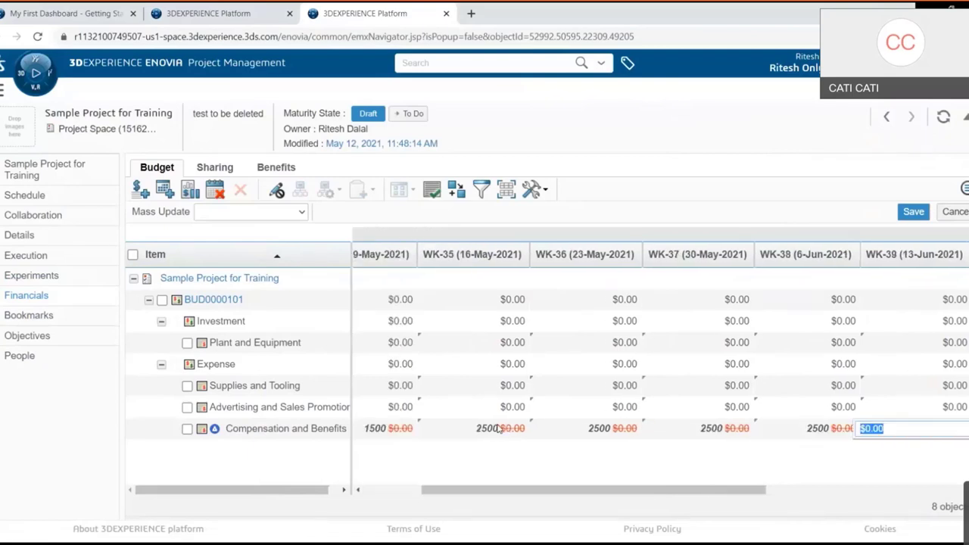
pyautogui.write('2500')
pyautogui.press('Tab')
pyautogui.write('2')
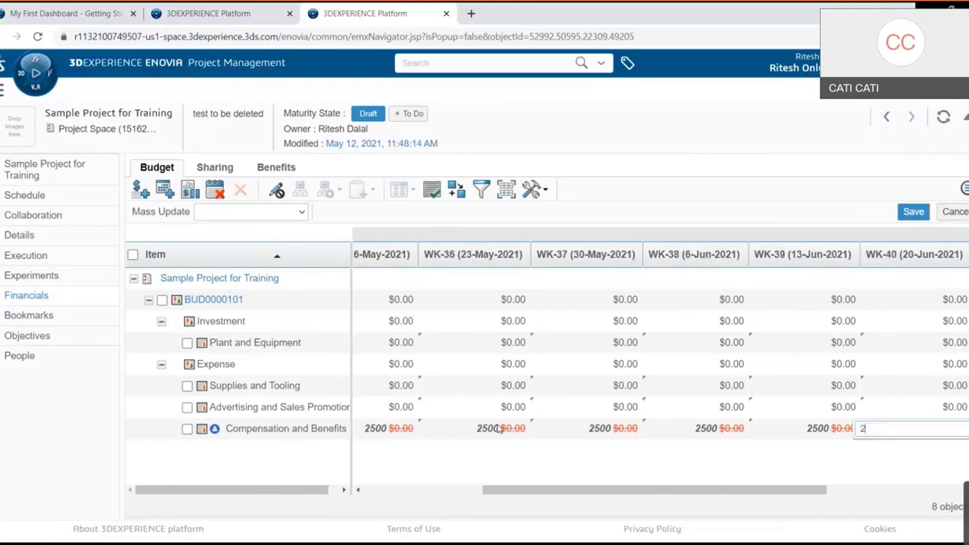
pyautogui.write('500')
pyautogui.press('Tab')
pyautogui.write('25')
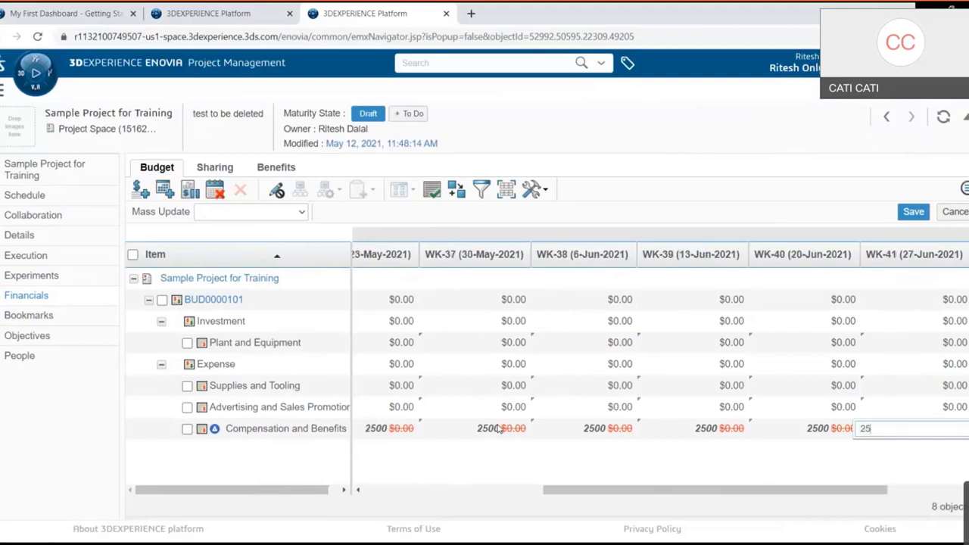
pyautogui.write('00')
pyautogui.press('Tab')
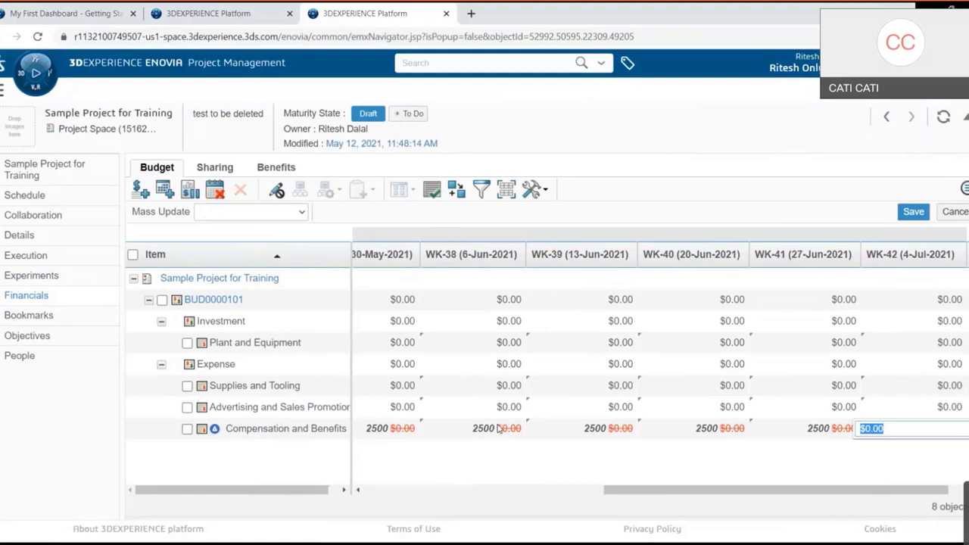
pyautogui.write('2500')
pyautogui.press('Tab')
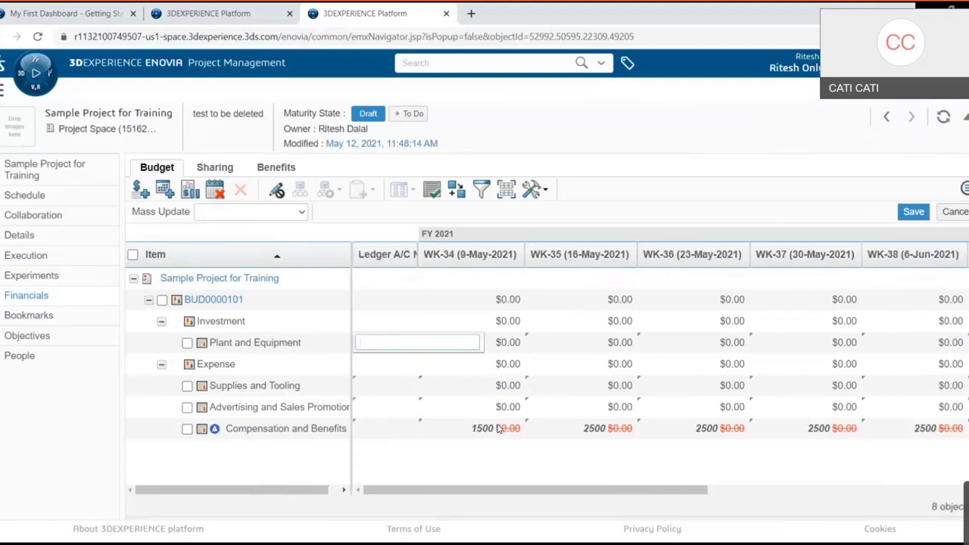
pyautogui.press('Tab')
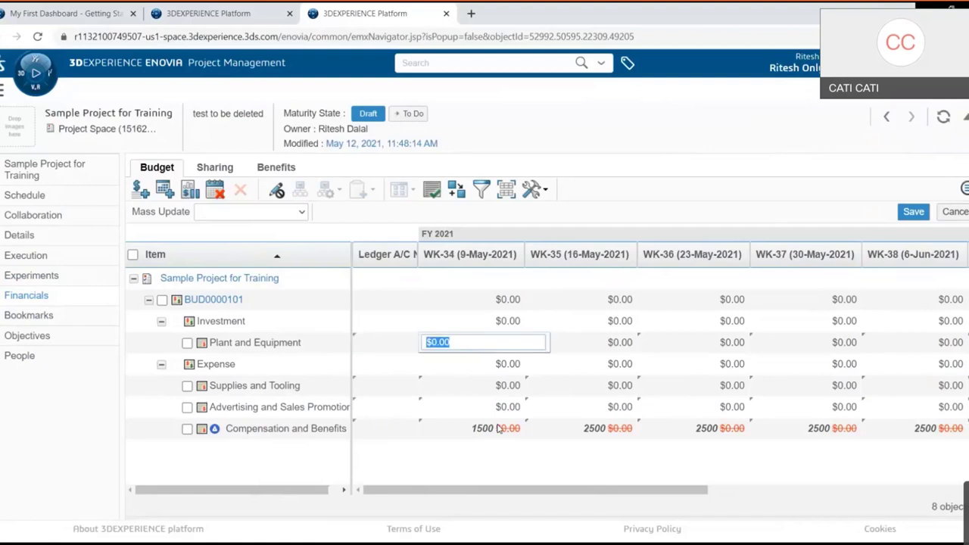
# Step: Set the Plant and Equipment budget amounts to 50000 for WK-36, 15500 for WK-37 and 0 for WK-38
pyautogui.press('Tab')
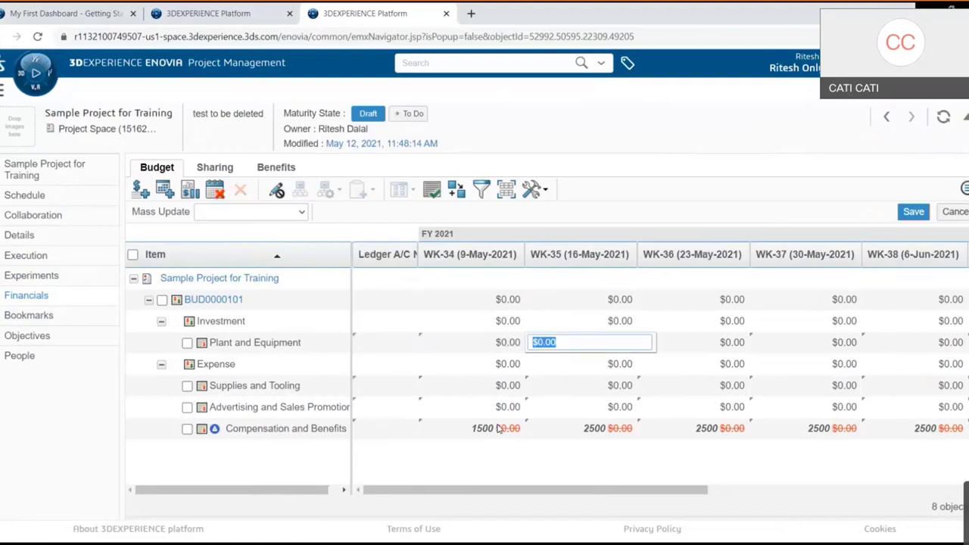
pyautogui.press('Tab')
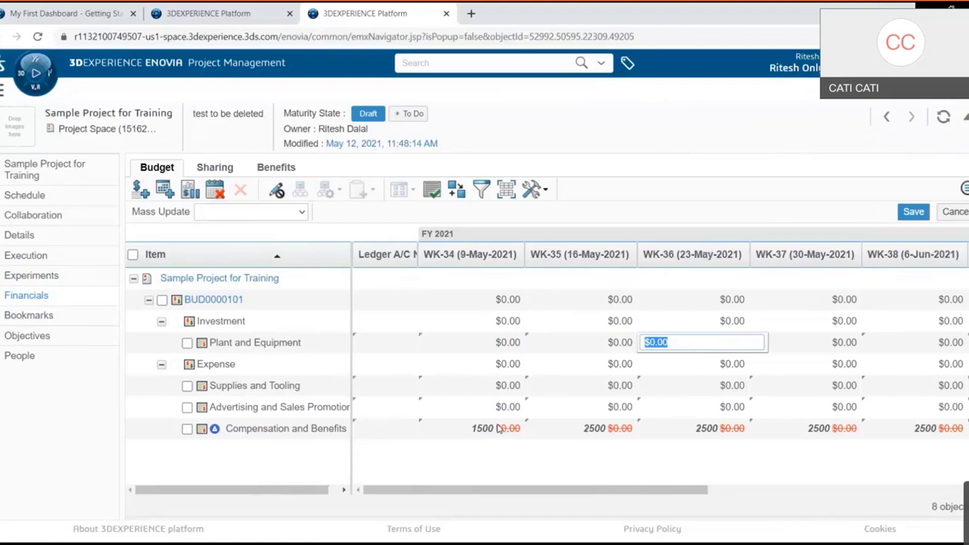
pyautogui.write('50000')
pyautogui.press('Tab')
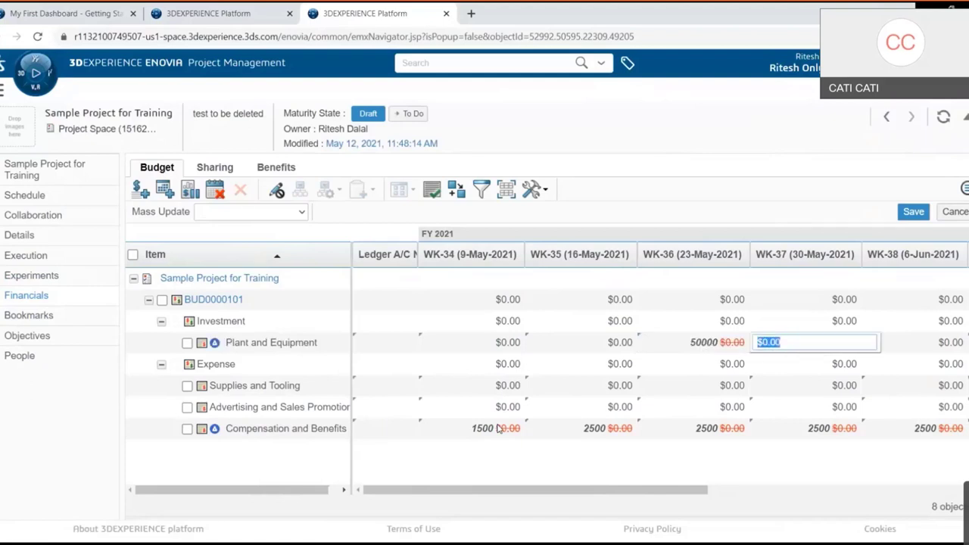
pyautogui.write('15500')
pyautogui.press('Tab')
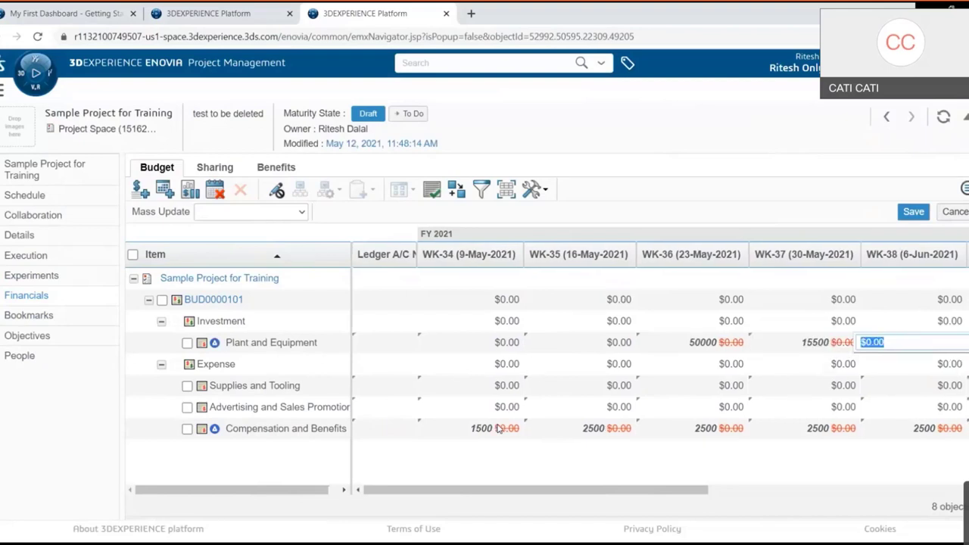
pyautogui.write('0')
pyautogui.press('Tab')
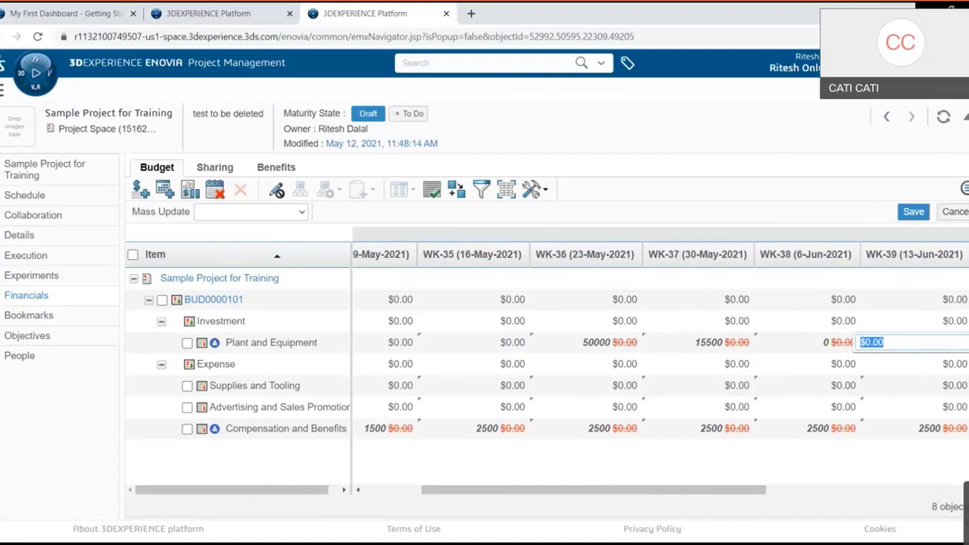
# Step: Set the Supplies and Tooling budget amount to 500 for both WK-35 and WK-36
pyautogui.hscroll(-2, 437, 488)
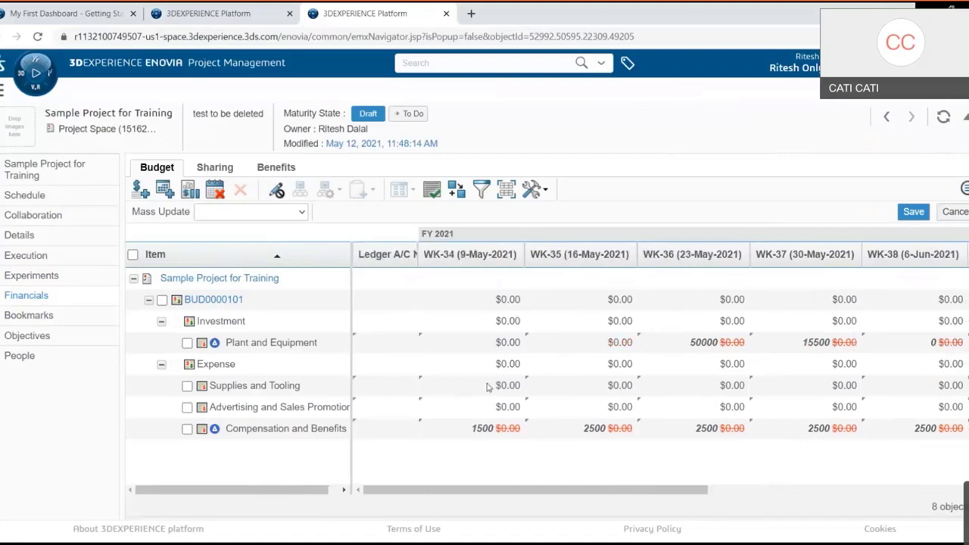
pyautogui.click(489, 387)
pyautogui.press('Tab')
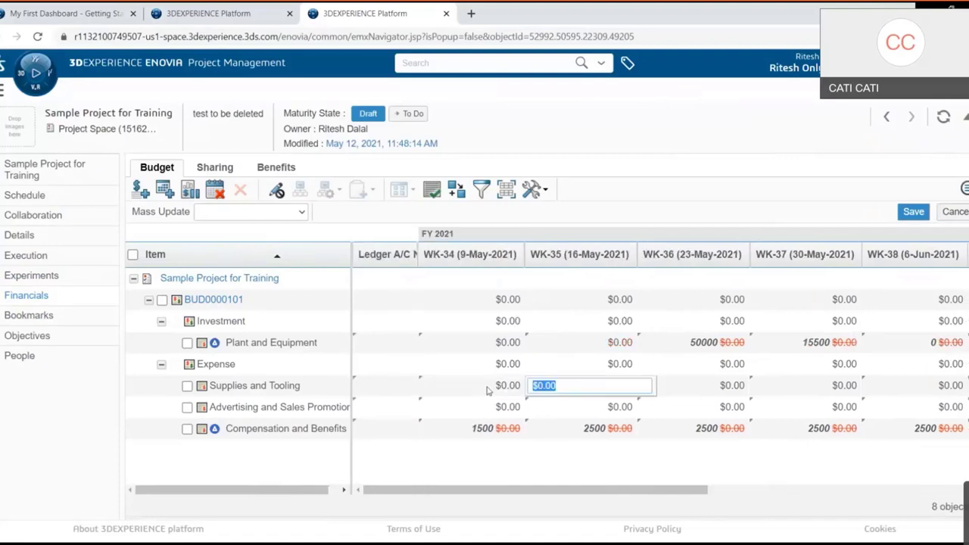
pyautogui.write('500')
pyautogui.press('Tab')
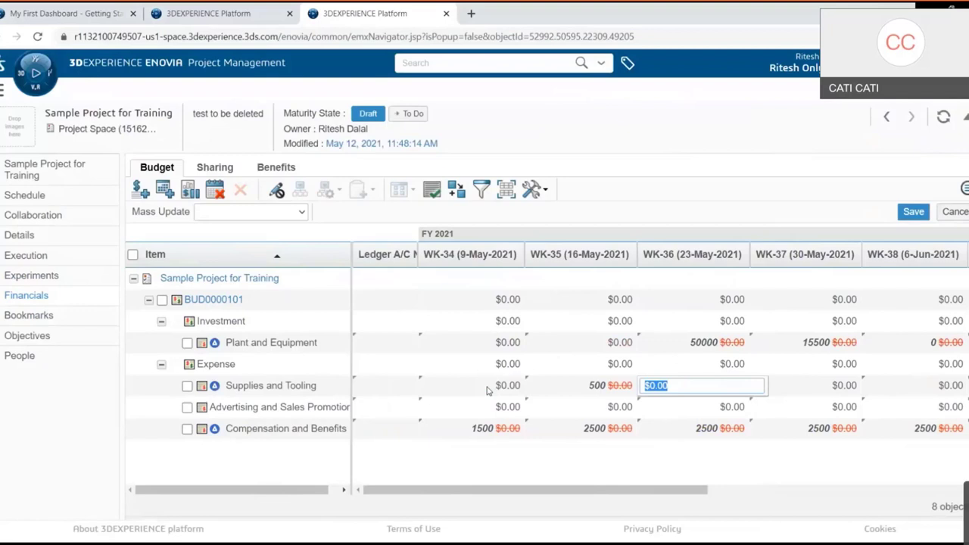
pyautogui.write('500')
pyautogui.press('Tab')
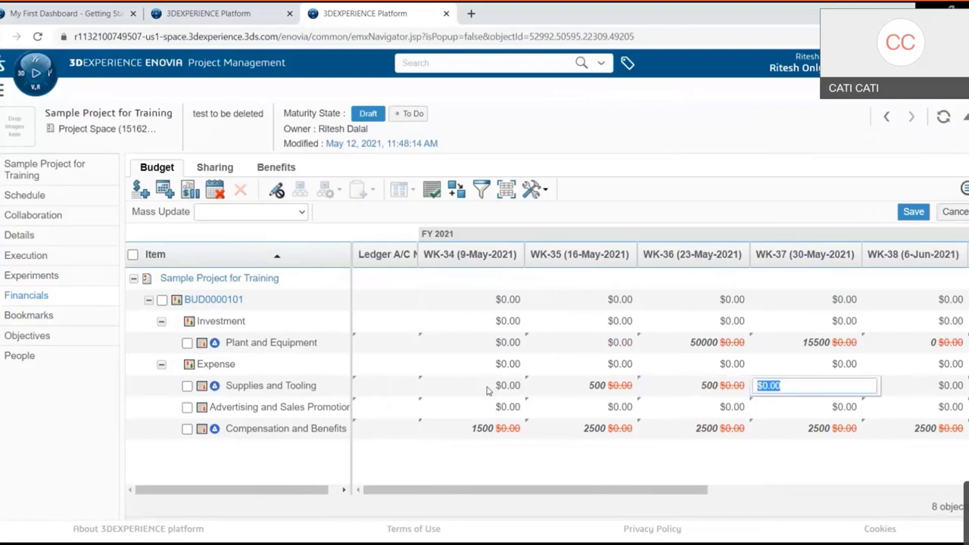
# Step: Set the Advertising and Sales Promotion budget amount to 5000 for WK-38 and WK-41, leaving WK-39 and WK-40 without an amount
pyautogui.click(577, 411)
pyautogui.click(678, 414)
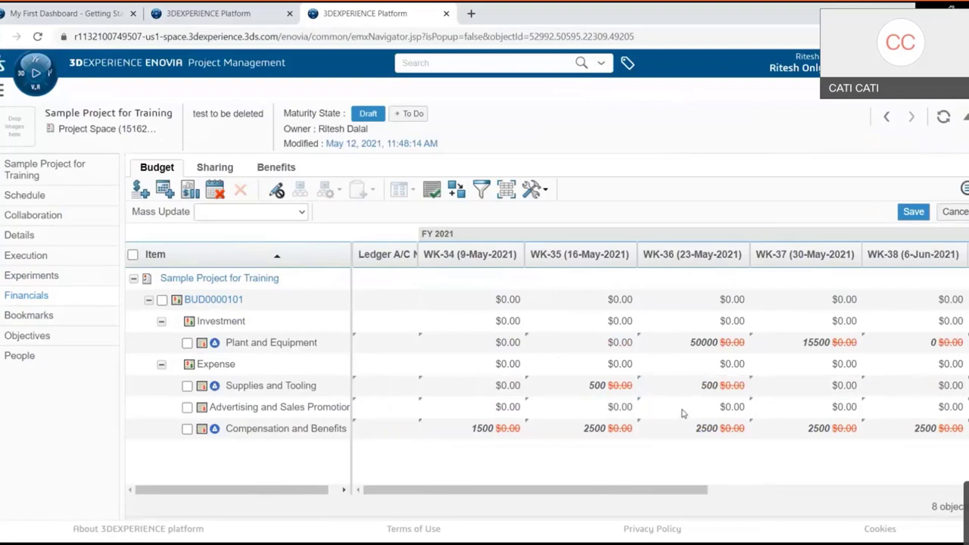
pyautogui.click(682, 411)
pyautogui.click(838, 409)
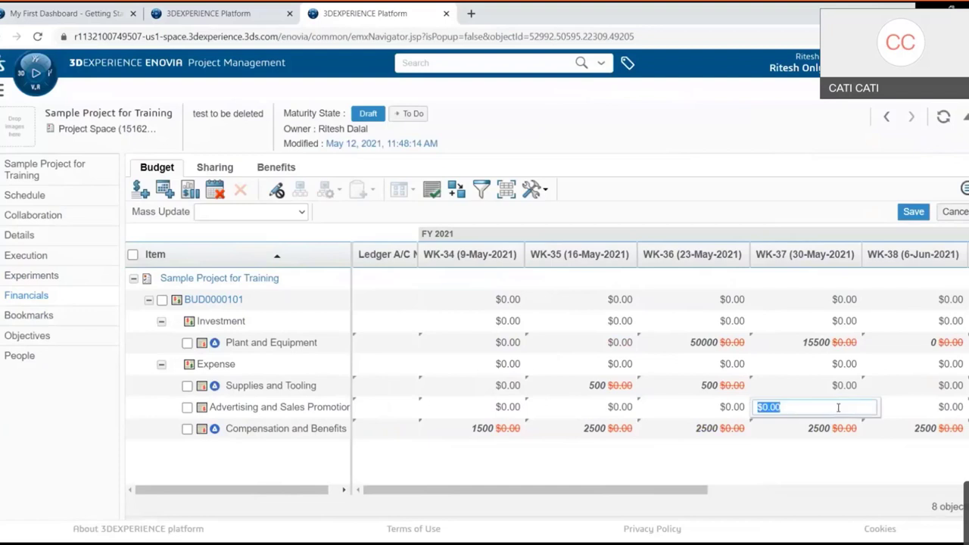
pyautogui.click(903, 409)
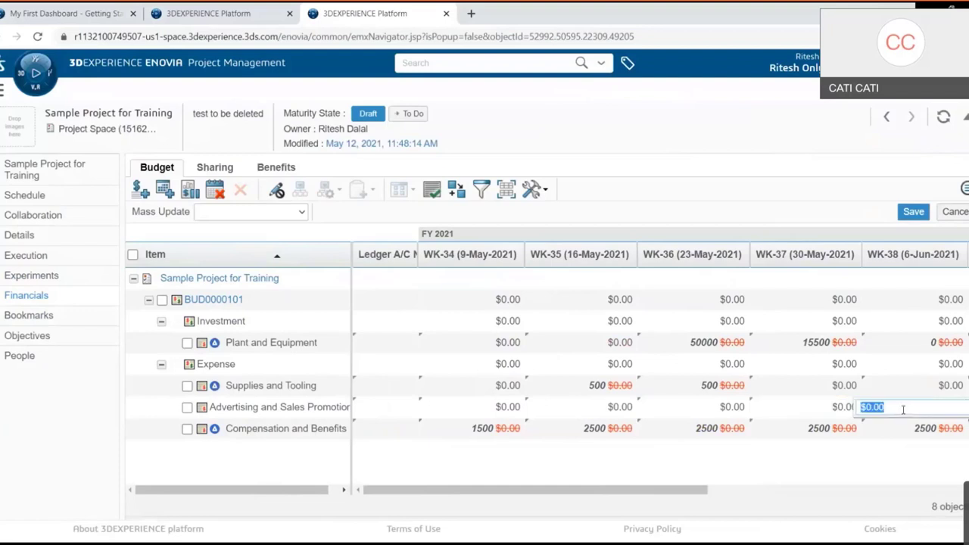
pyautogui.write('5000')
pyautogui.press('Tab')
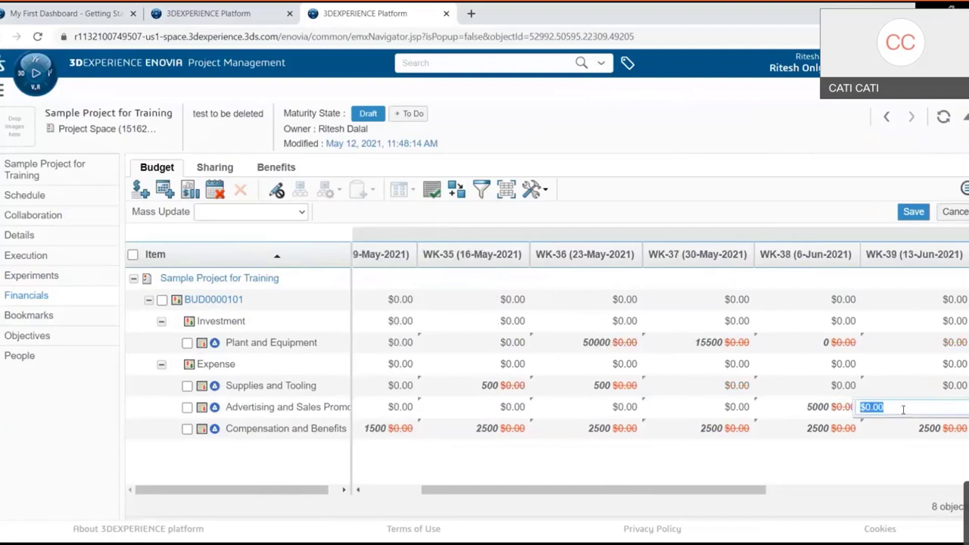
pyautogui.write('5000')
pyautogui.press('BackSpace')
pyautogui.press('BackSpace')
pyautogui.press('BackSpace')
pyautogui.press('BackSpace')
pyautogui.press('Tab')
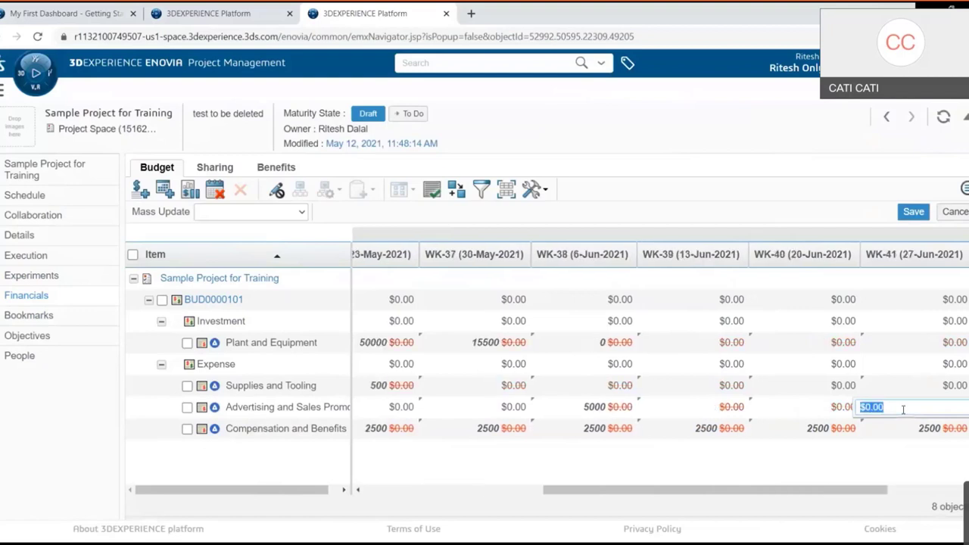
pyautogui.write('5000')
pyautogui.press('Tab')
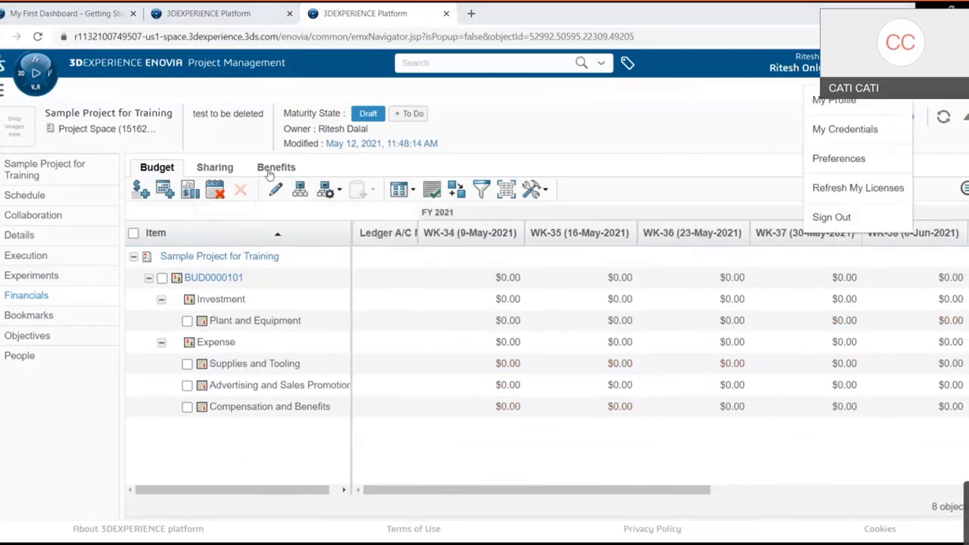
# Step: Create an auto-named benefit with a monthly interval from May 12 to Jul 6, 2021, and add Incremental Orders under Growth to it
pyautogui.click(269, 169)
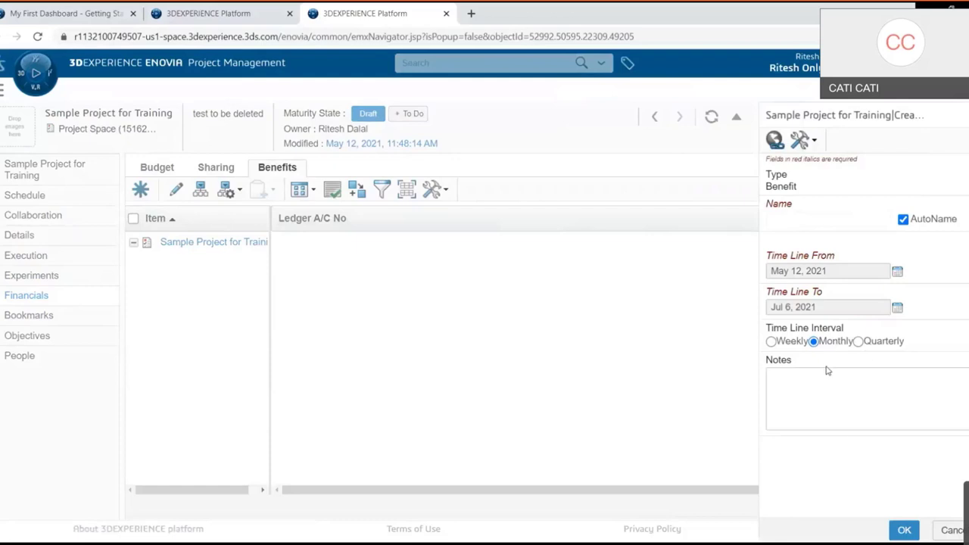
pyautogui.click(904, 529)
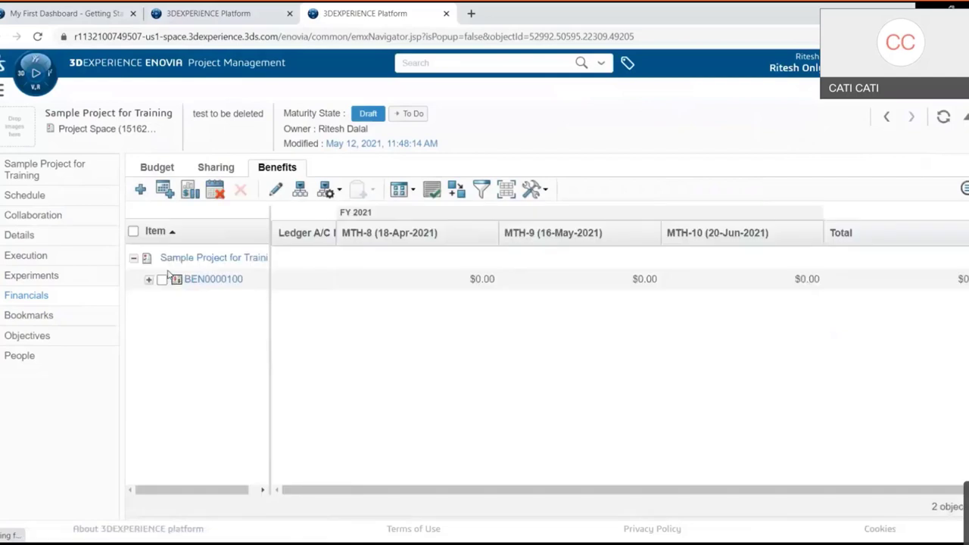
pyautogui.click(140, 189)
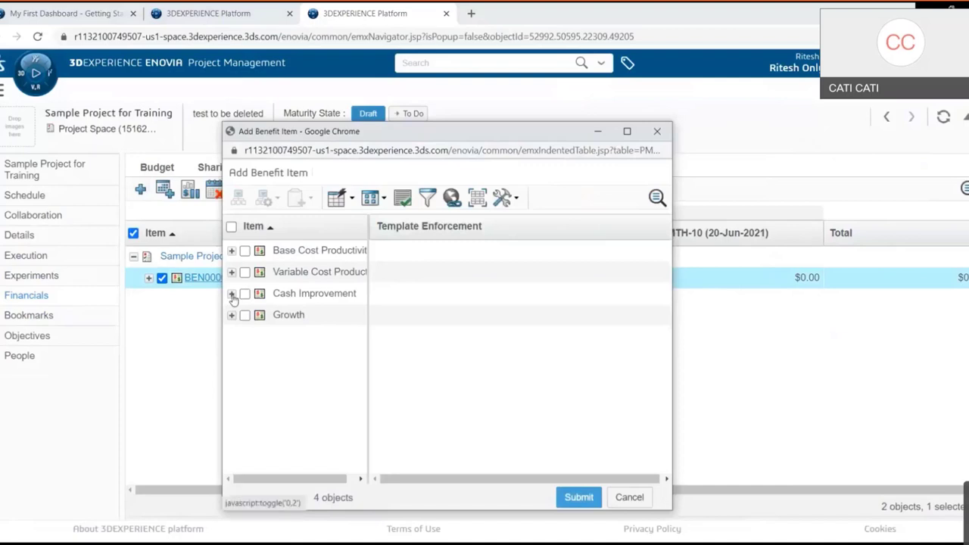
pyautogui.click(231, 315)
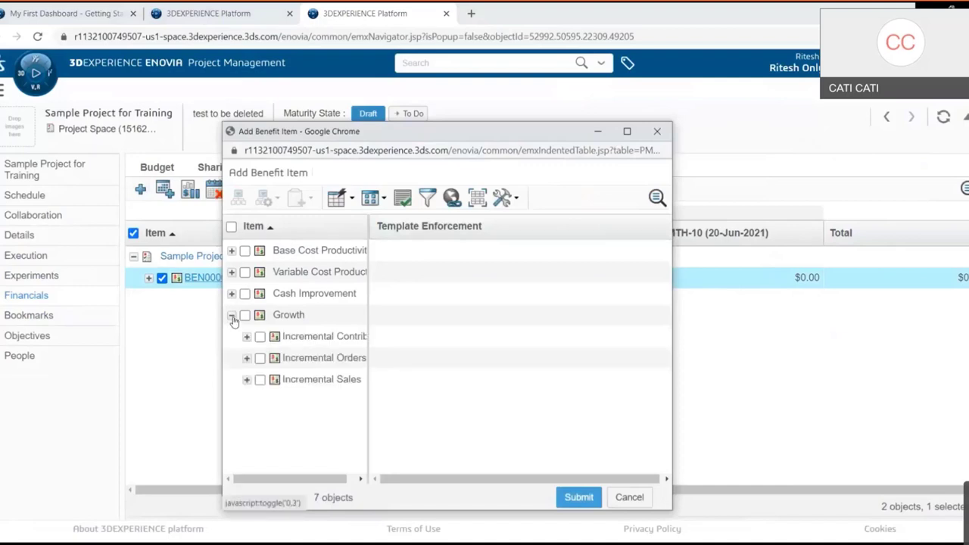
pyautogui.click(246, 360)
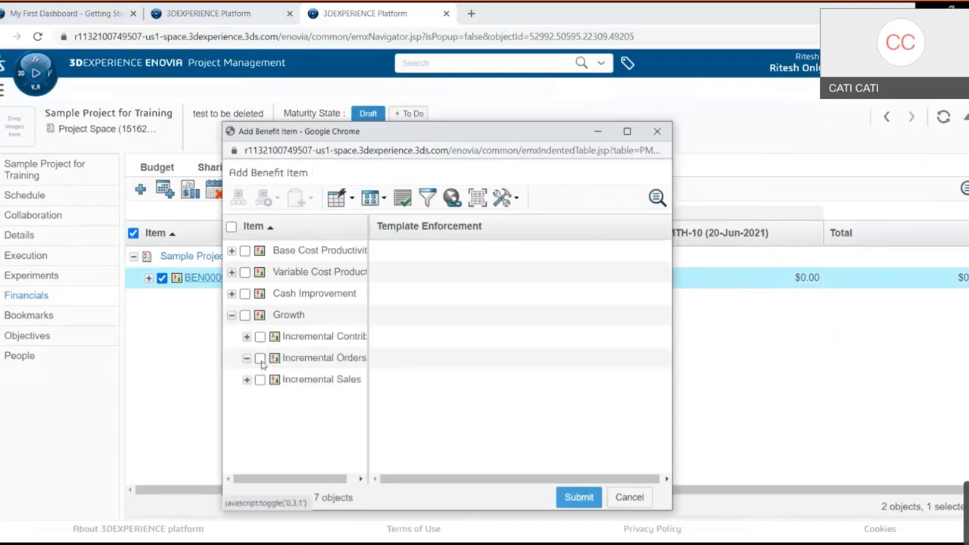
pyautogui.click(260, 358)
pyautogui.press('Return')
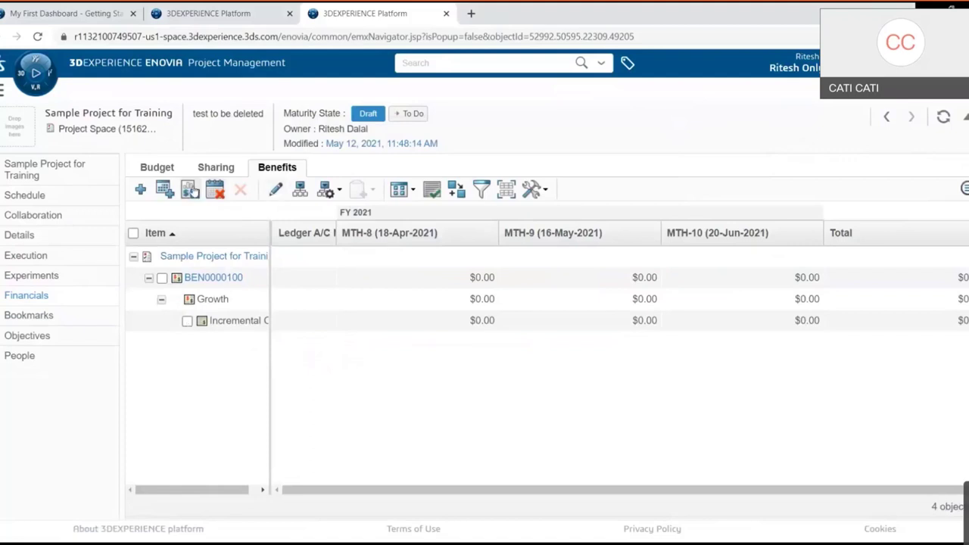
# Step: Share the project with the first person listed in the people search
pyautogui.click(170, 176)
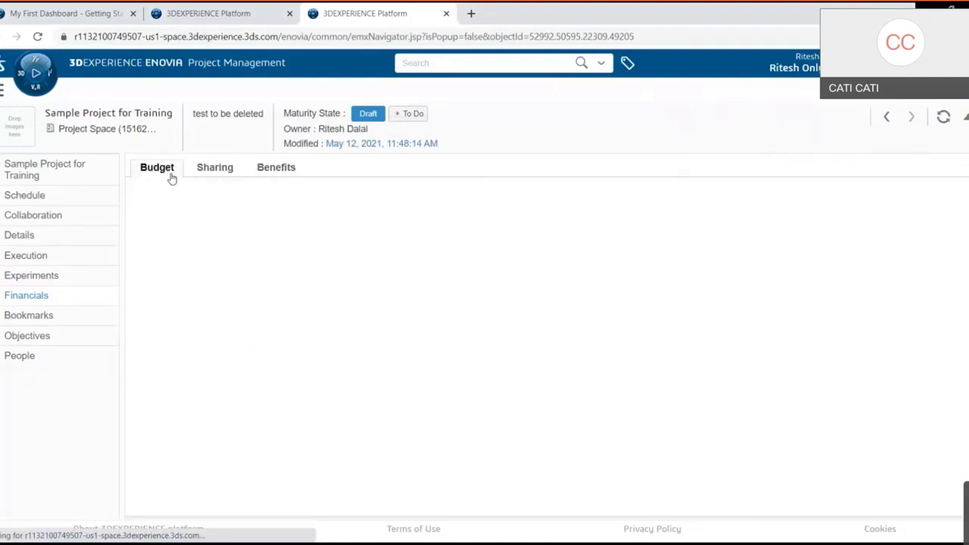
pyautogui.click(211, 174)
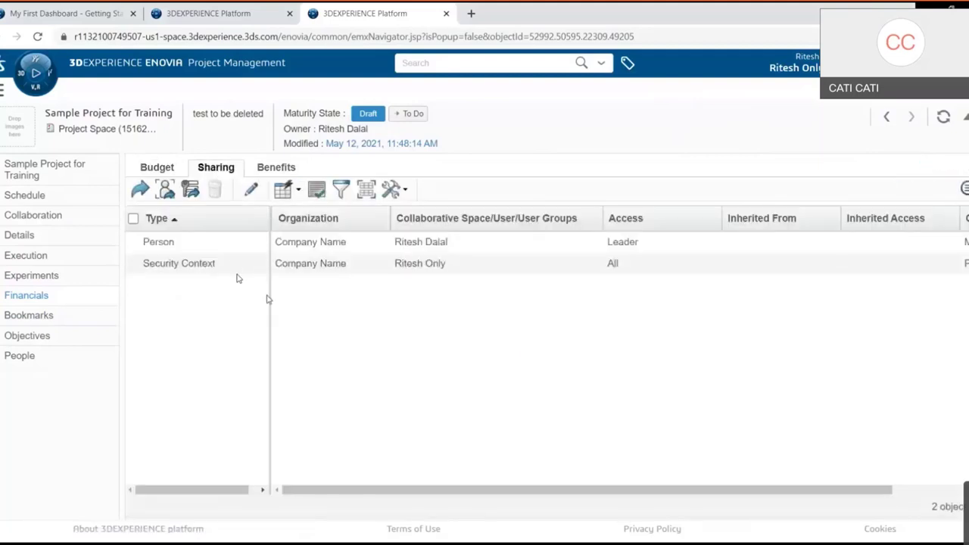
pyautogui.click(165, 189)
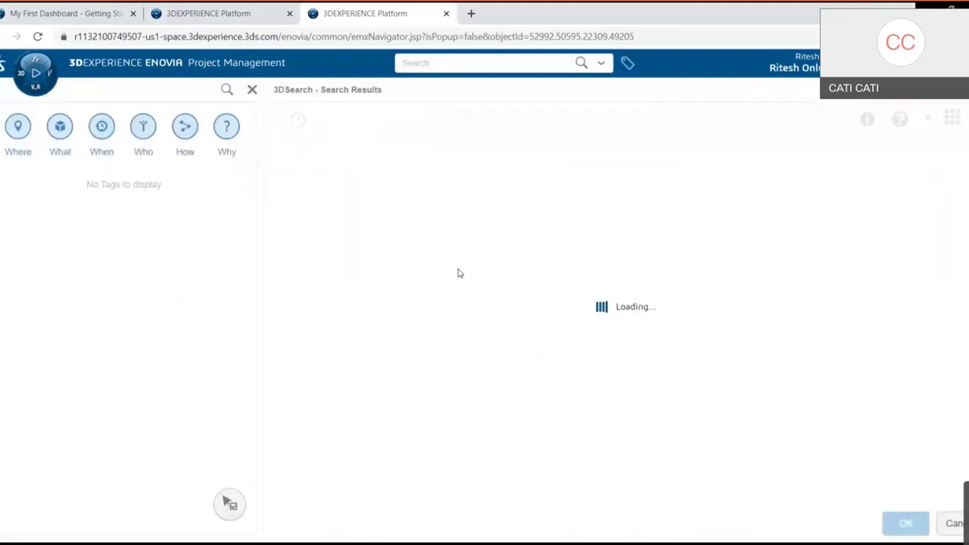
pyautogui.click(419, 260)
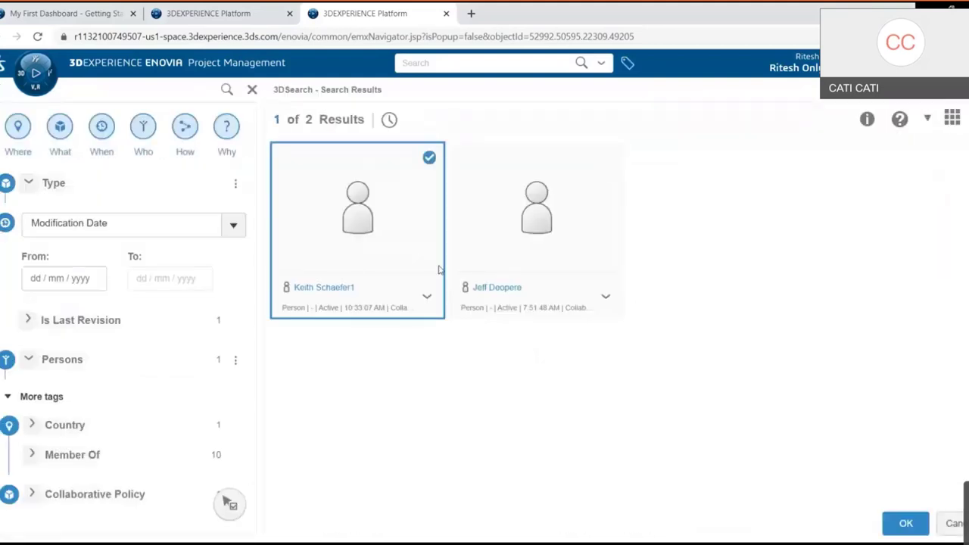
pyautogui.click(904, 523)
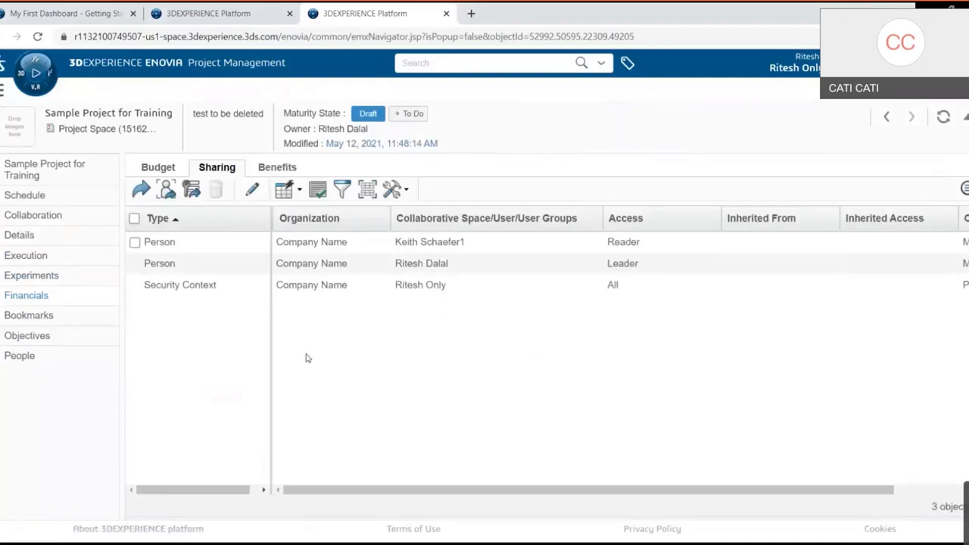
# Step: Freeze the project's budget and accept the confirmation
pyautogui.click(173, 176)
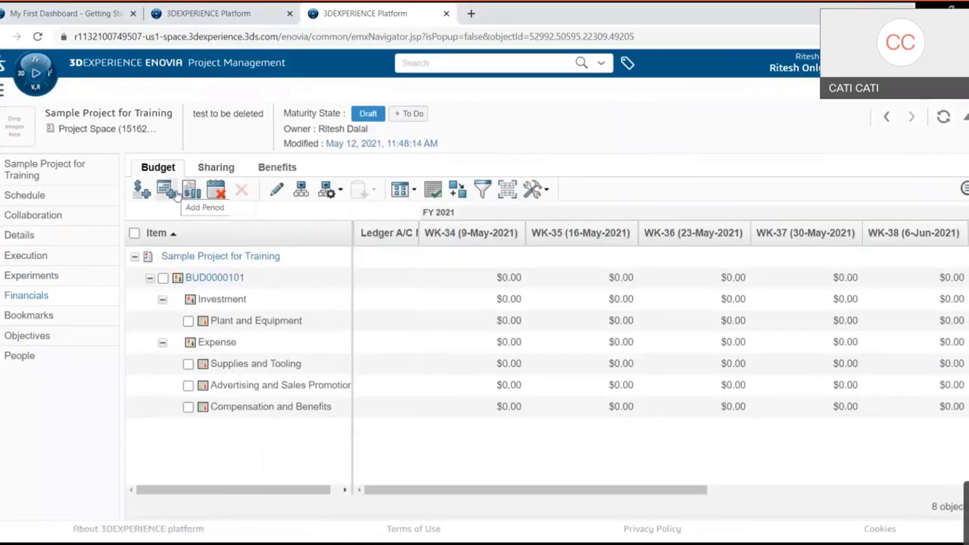
pyautogui.click(168, 191)
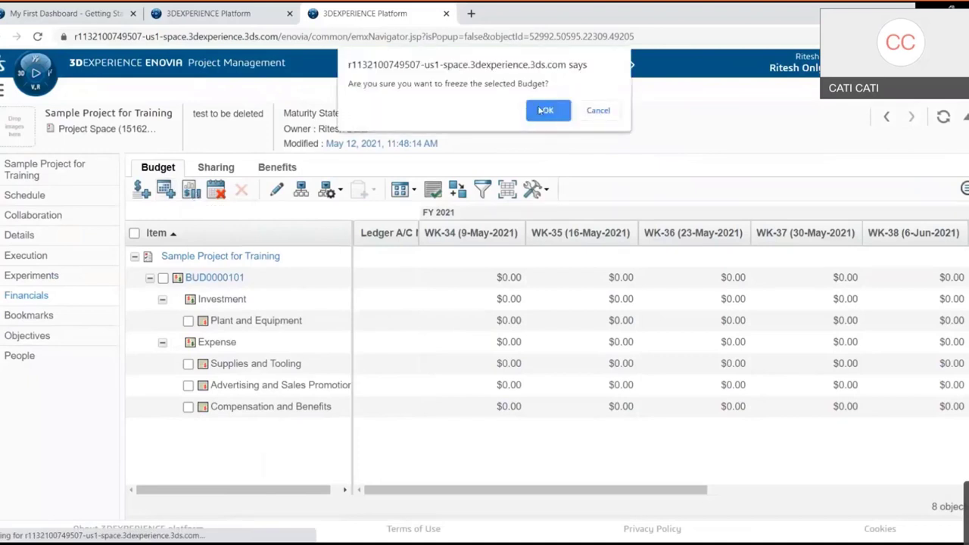
pyautogui.click(540, 111)
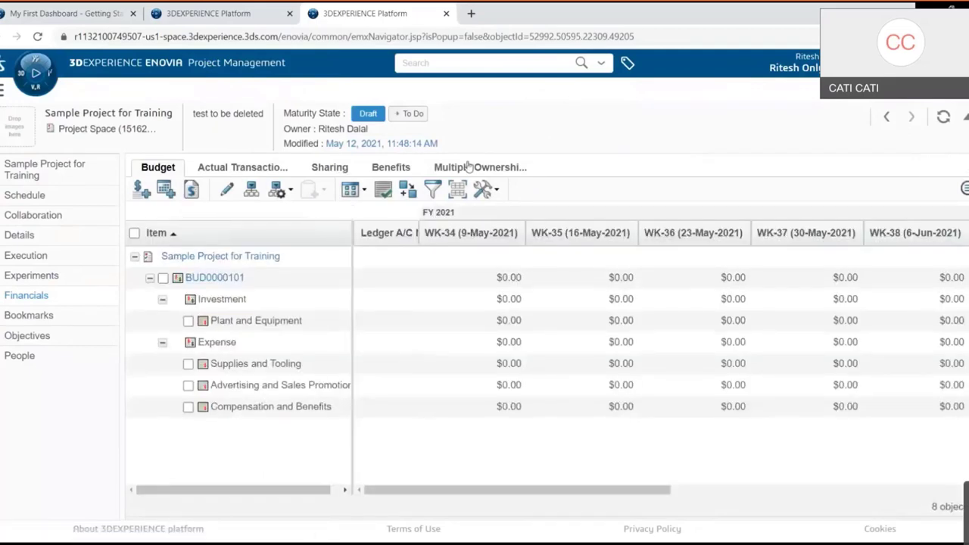
# Step: Add a new actual transaction to the financials with transaction ID 1 and the date May 12, 2021
pyautogui.click(253, 168)
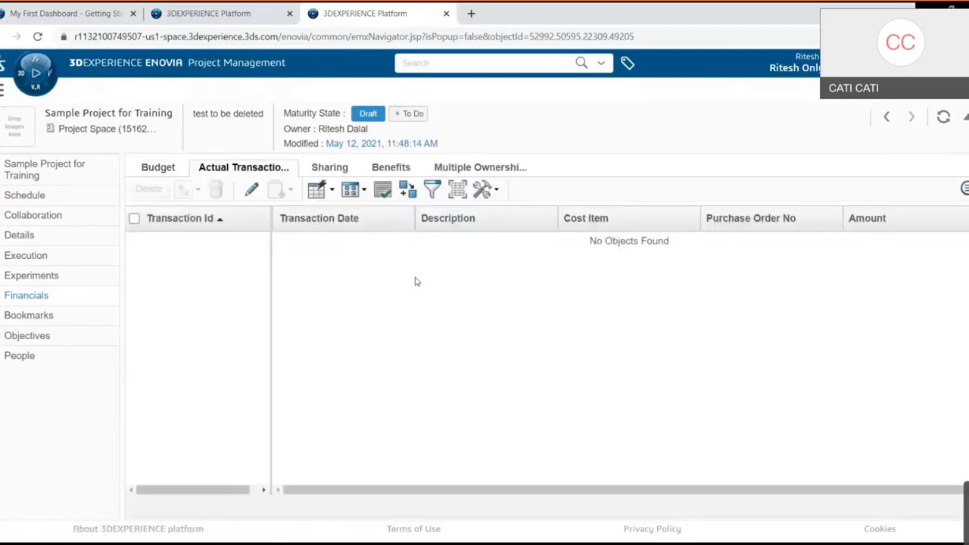
pyautogui.click(251, 189)
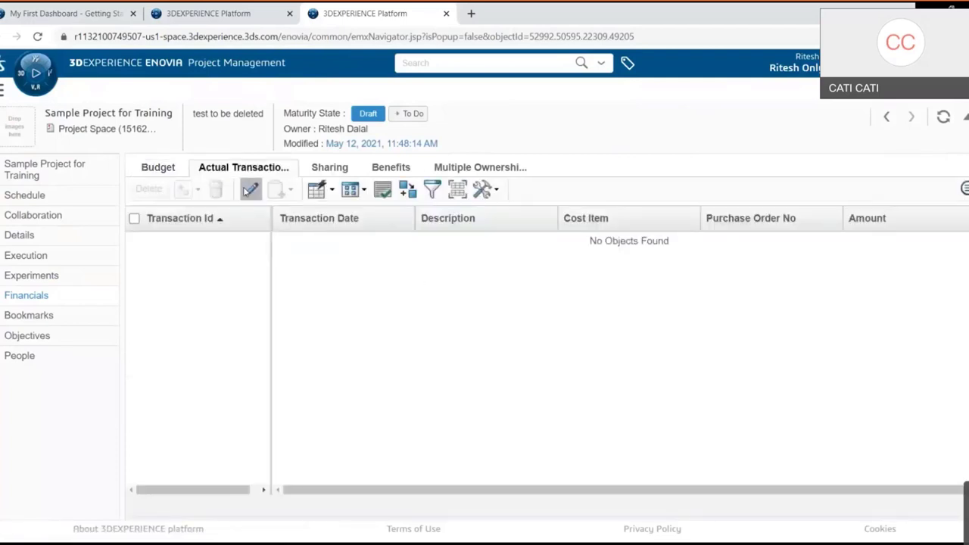
pyautogui.click(181, 191)
pyautogui.click(178, 264)
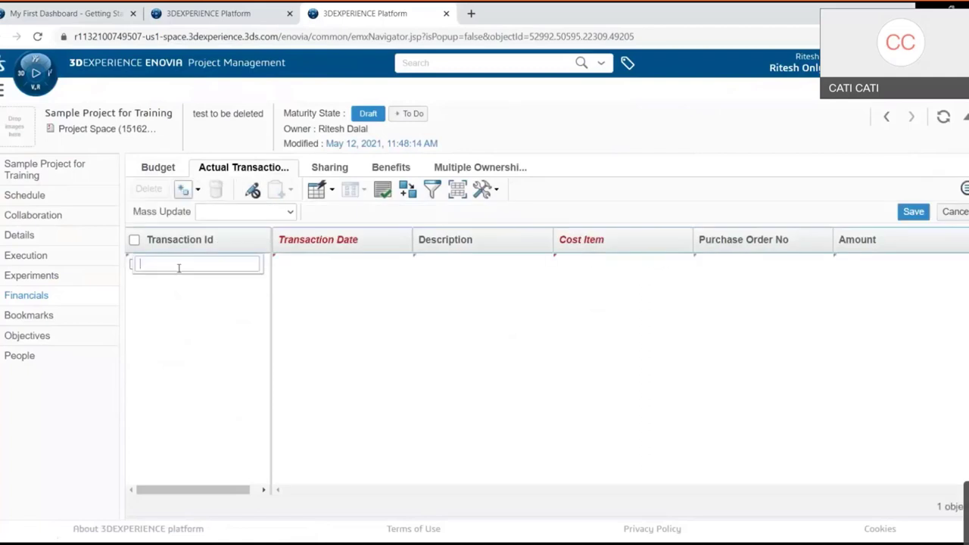
pyautogui.write('1')
pyautogui.press('Tab')
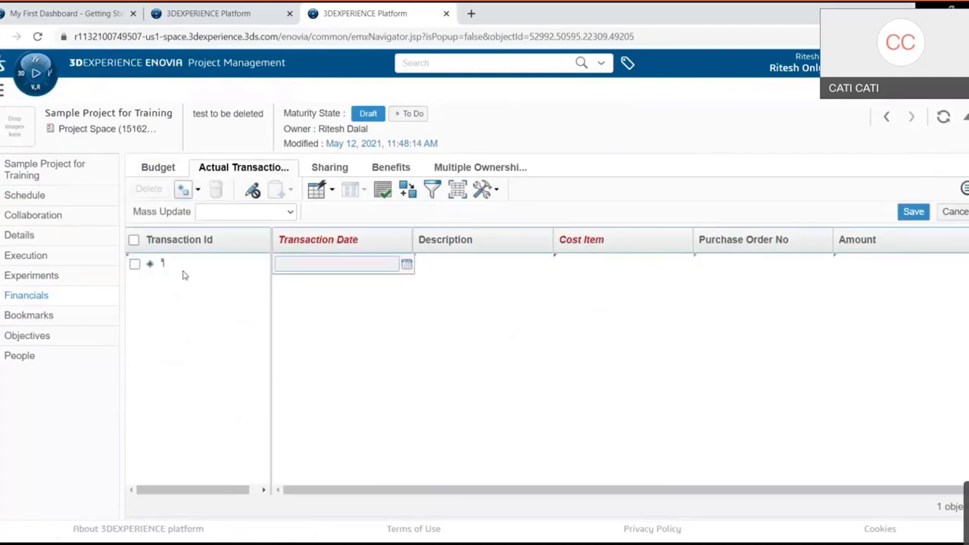
pyautogui.click(408, 265)
pyautogui.click(484, 352)
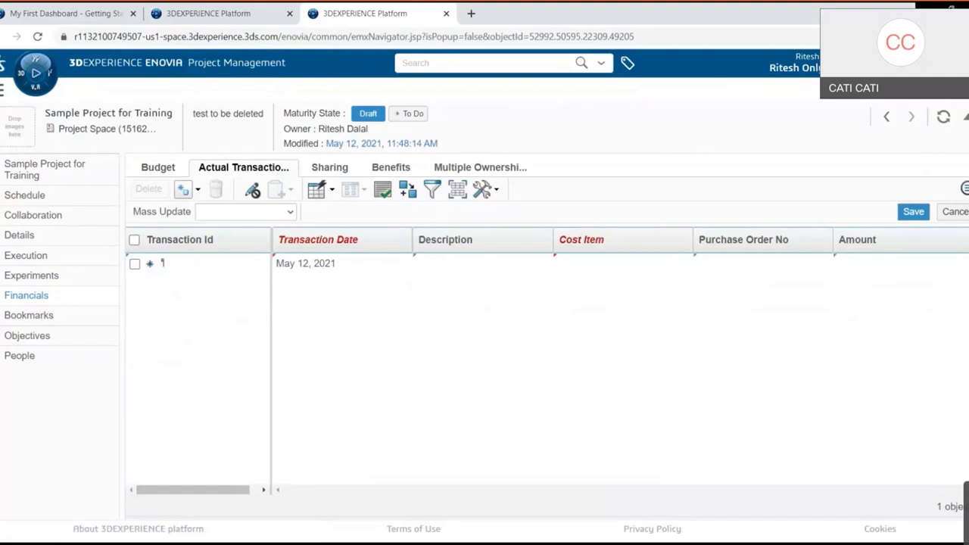
# Step: Fill in the transaction with description test, cost item Compensation and Benefits, a purchase order number and an amount of 1
pyautogui.click(454, 261)
pyautogui.write('test')
pyautogui.click(589, 262)
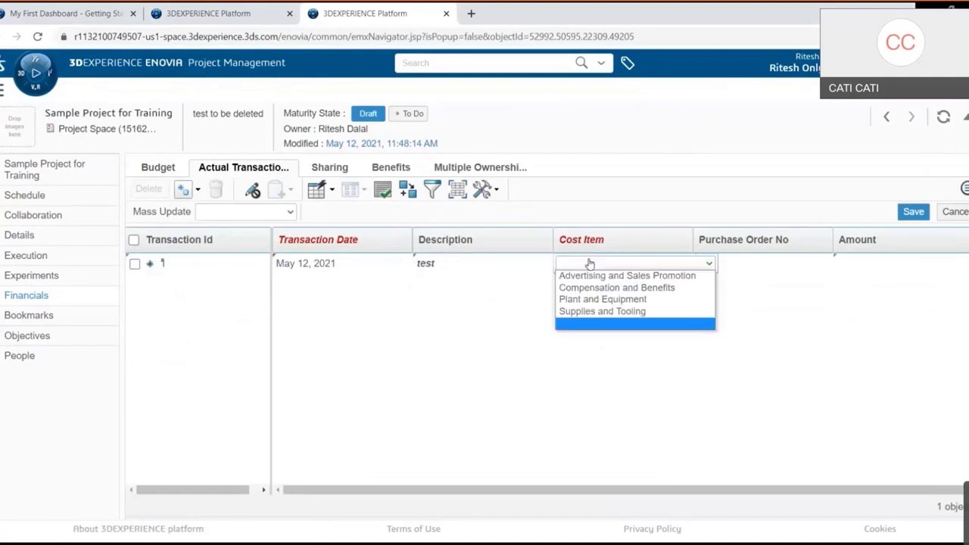
pyautogui.click(600, 288)
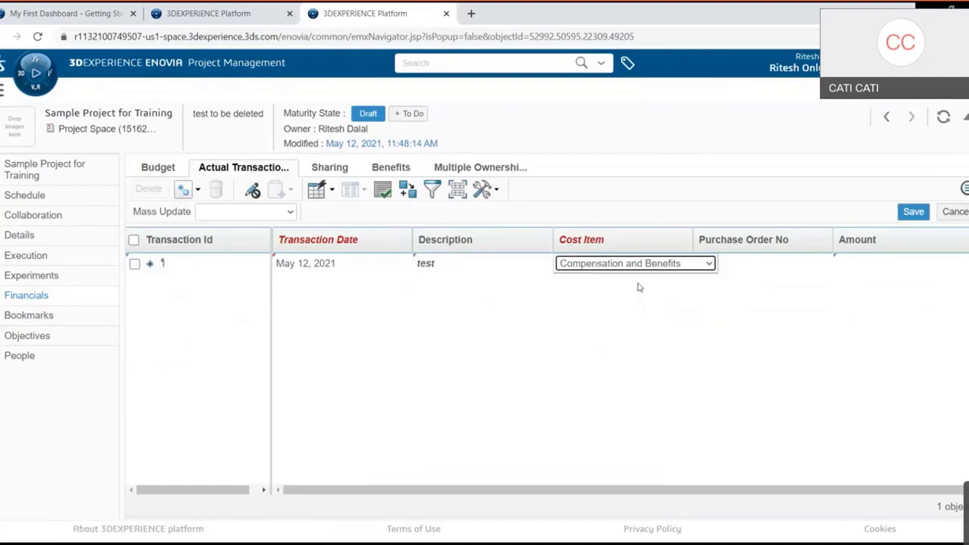
pyautogui.click(734, 265)
pyautogui.write('123')
pyautogui.click(861, 265)
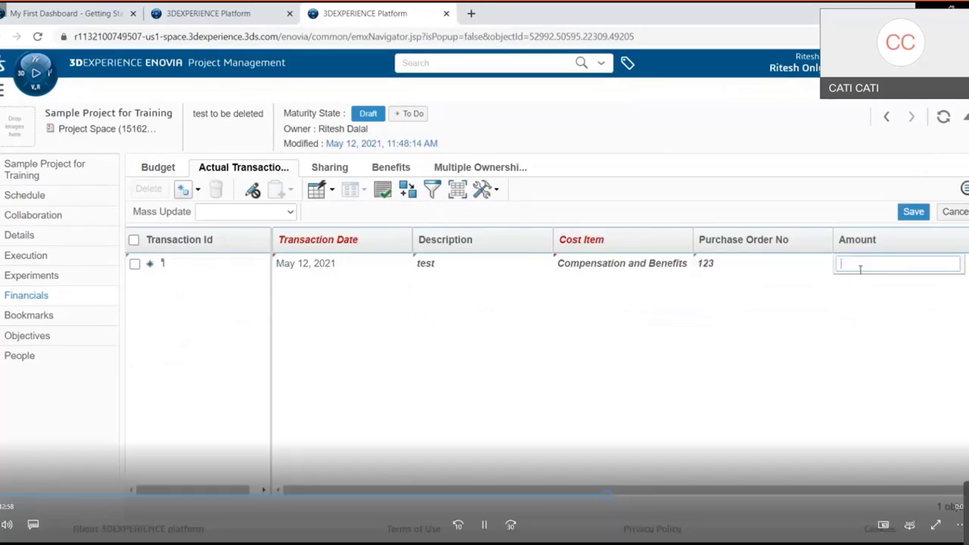
pyautogui.write('1')
pyautogui.click(483, 530)
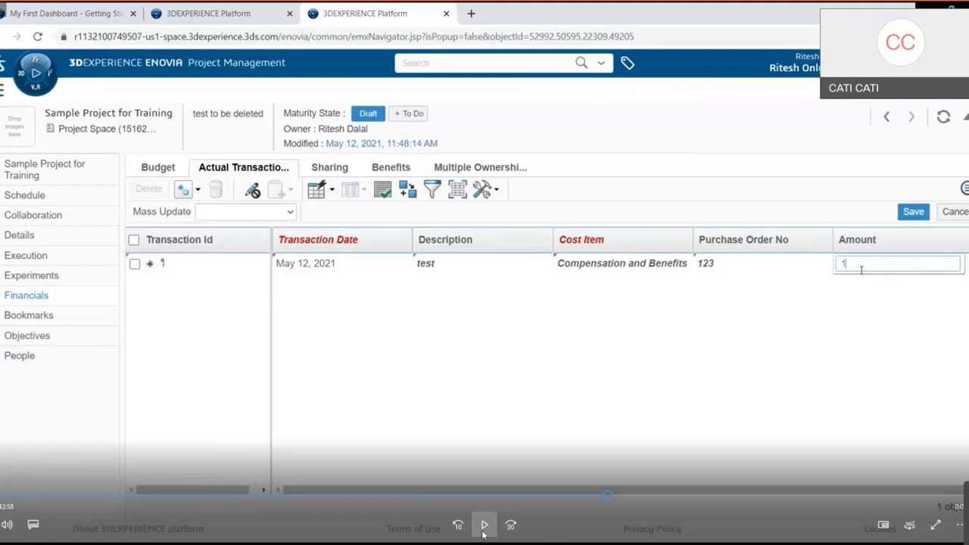
pyautogui.click(484, 525)
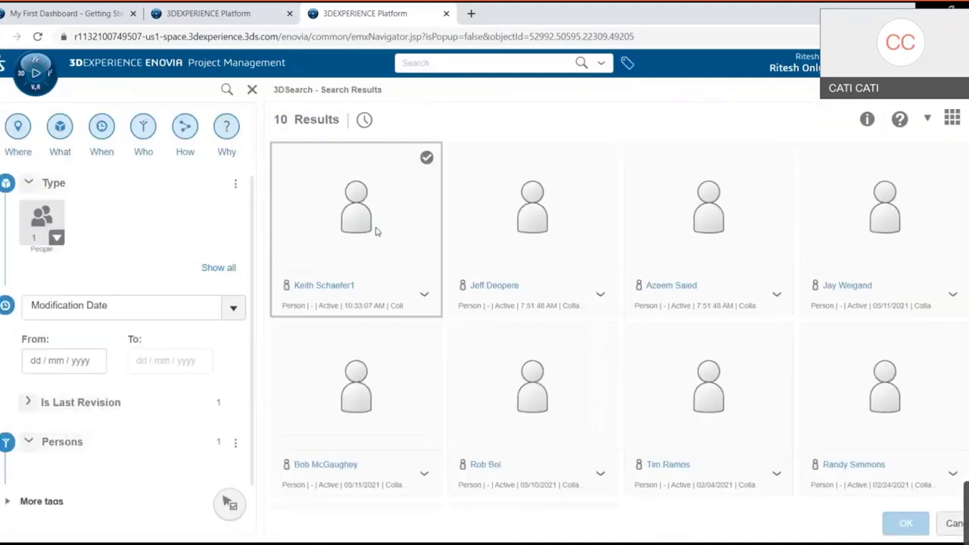
# Step: Add the first three people in the search results as project members and open the member list for editing
pyautogui.click(751, 239)
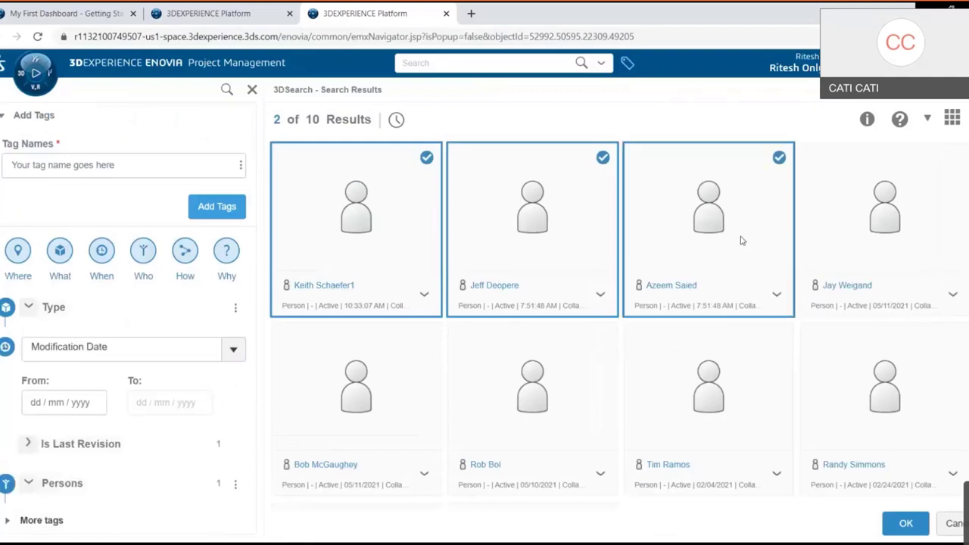
pyautogui.click(905, 523)
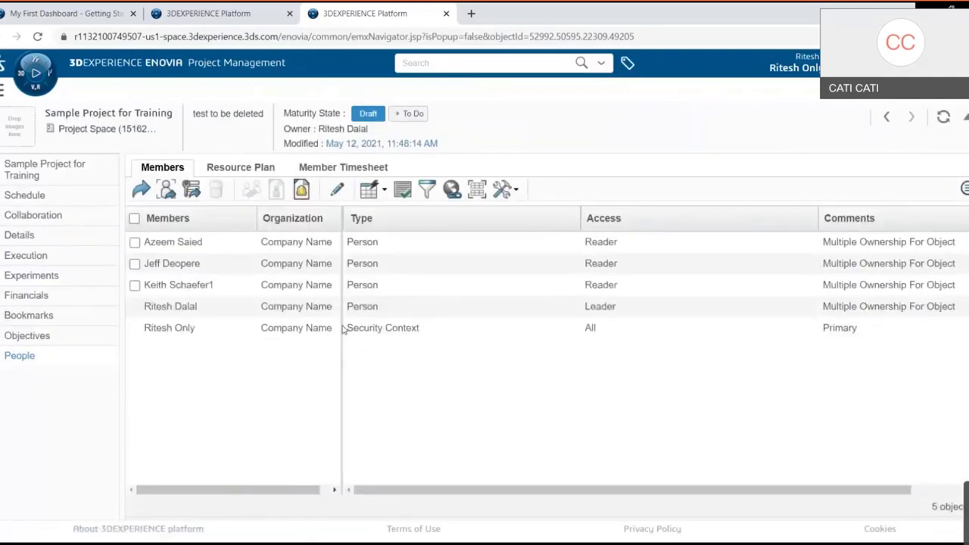
pyautogui.click(337, 189)
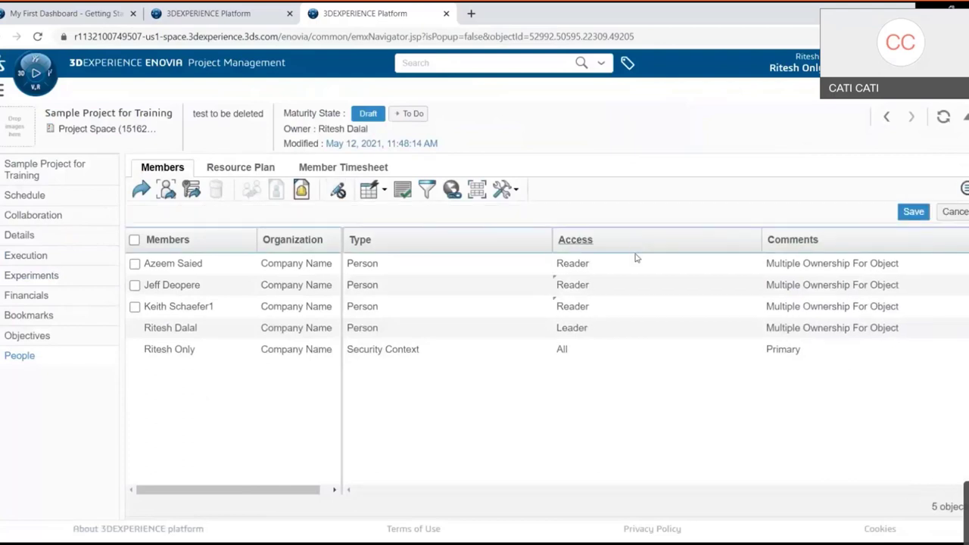
pyautogui.moveTo(522, 496)
pyautogui.click(490, 524)
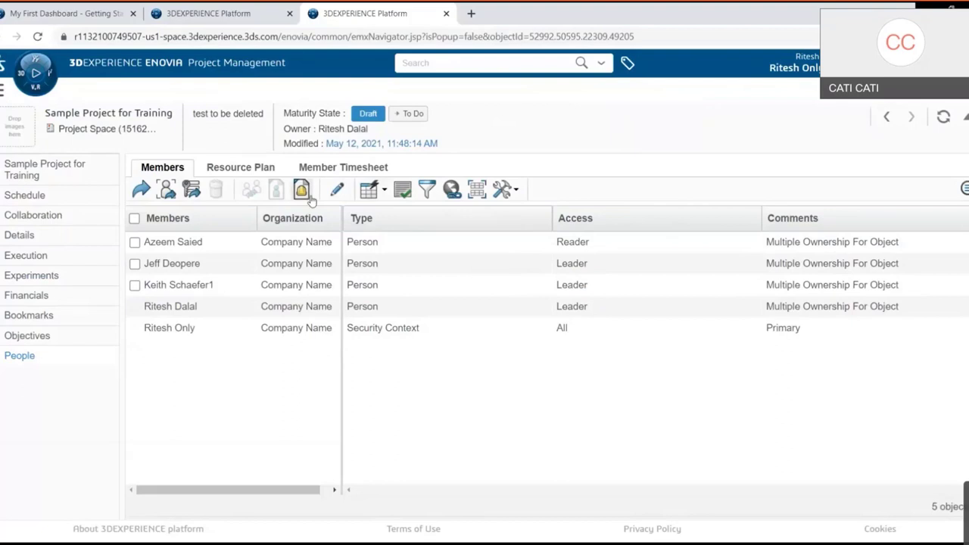
# Step: Open the resource plan of the Sample Project for Training
pyautogui.click(259, 167)
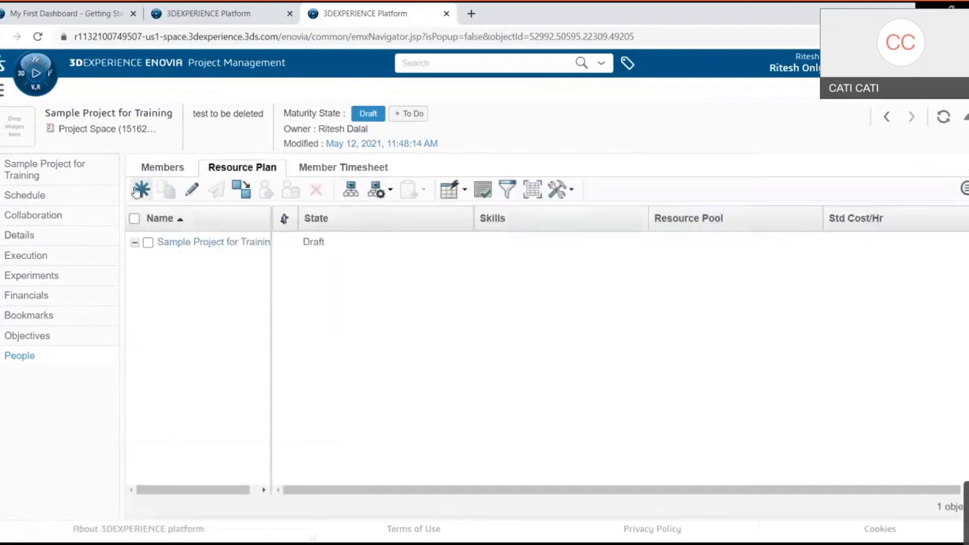
pyautogui.moveTo(478, 498)
pyautogui.click(484, 525)
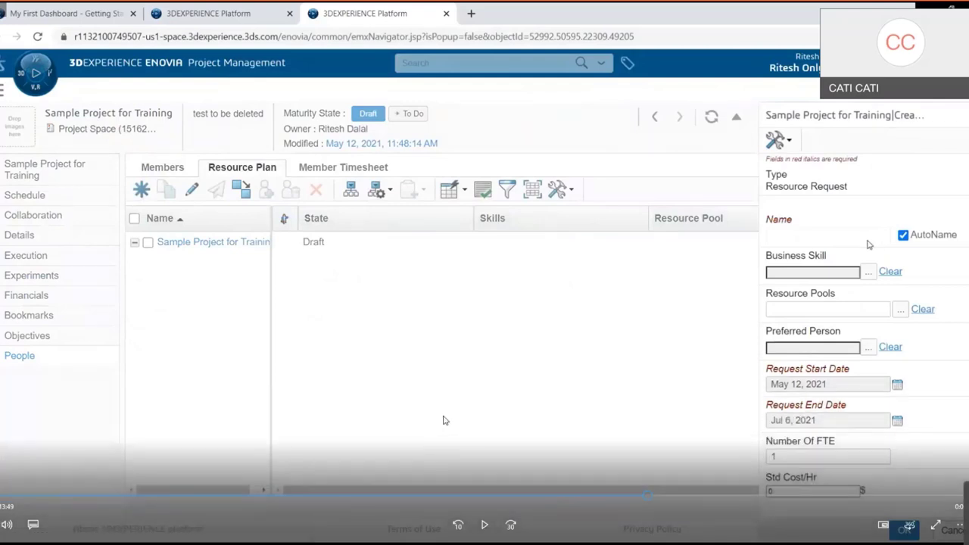
pyautogui.click(445, 420)
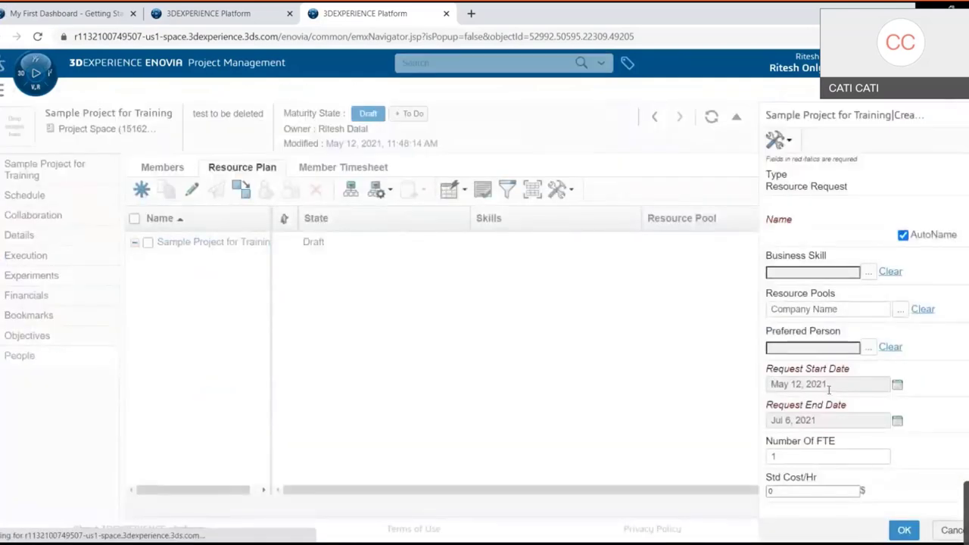
pyautogui.moveTo(804, 352)
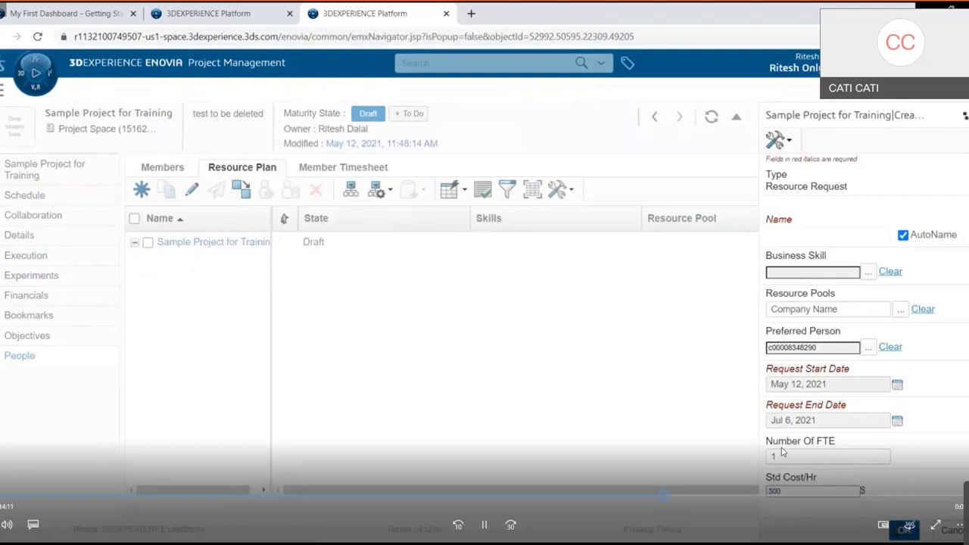
pyautogui.click(485, 525)
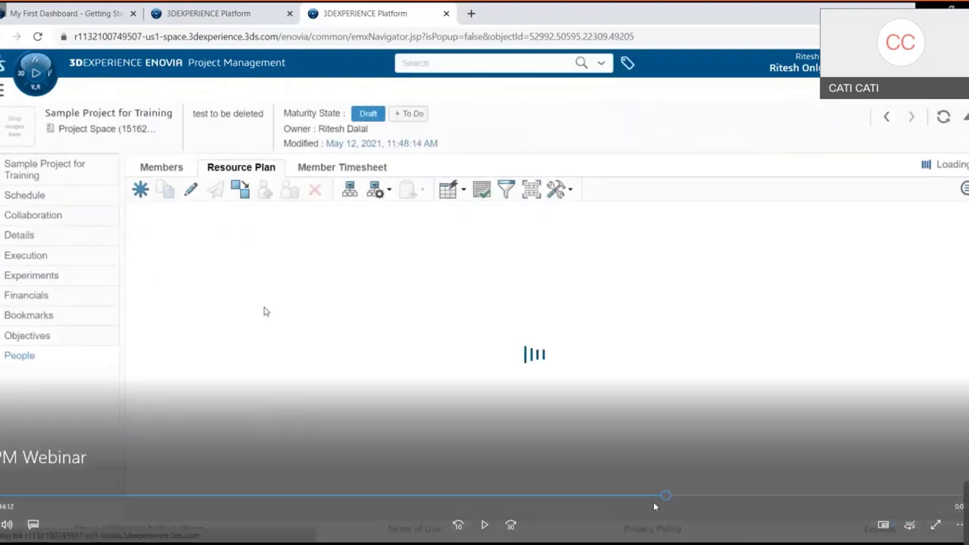
pyautogui.click(662, 496)
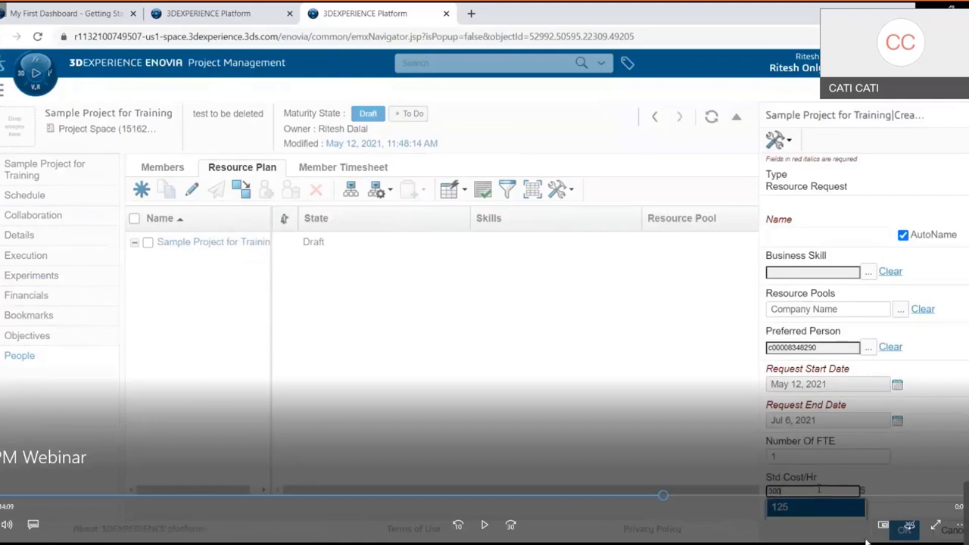
pyautogui.click(485, 529)
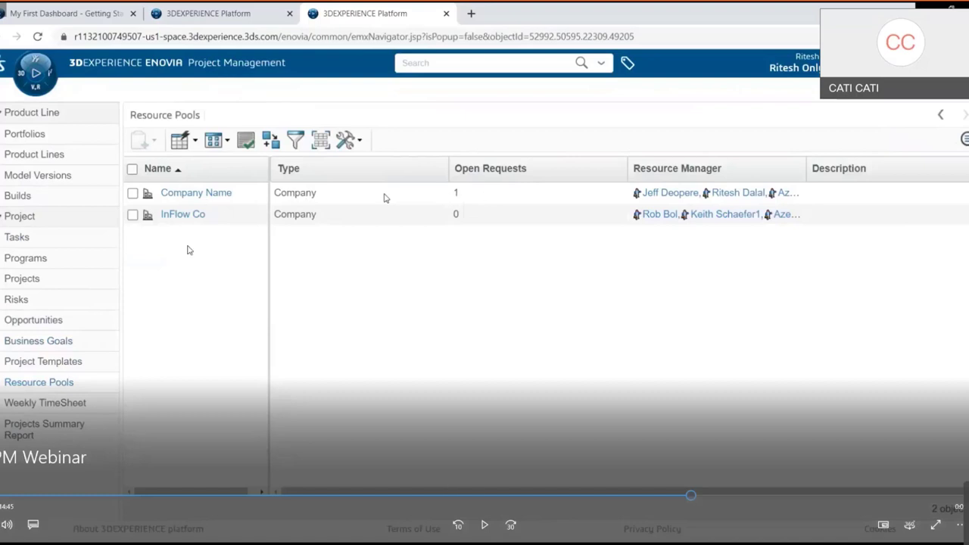
pyautogui.click(483, 525)
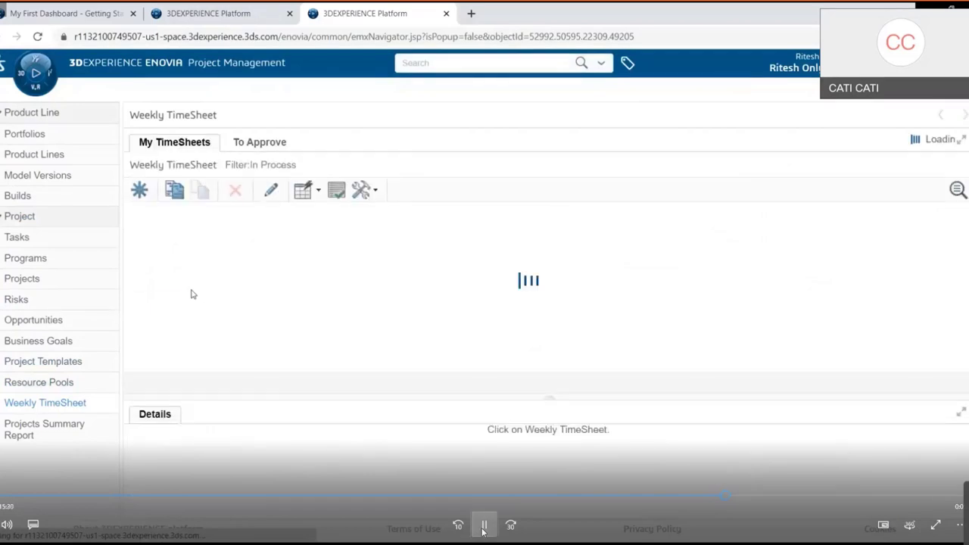
pyautogui.click(483, 532)
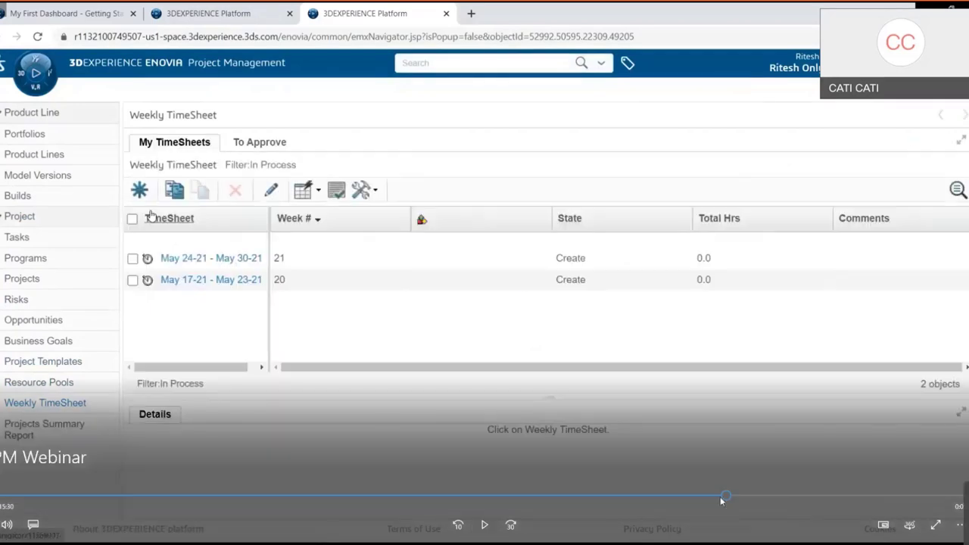
pyautogui.click(720, 500)
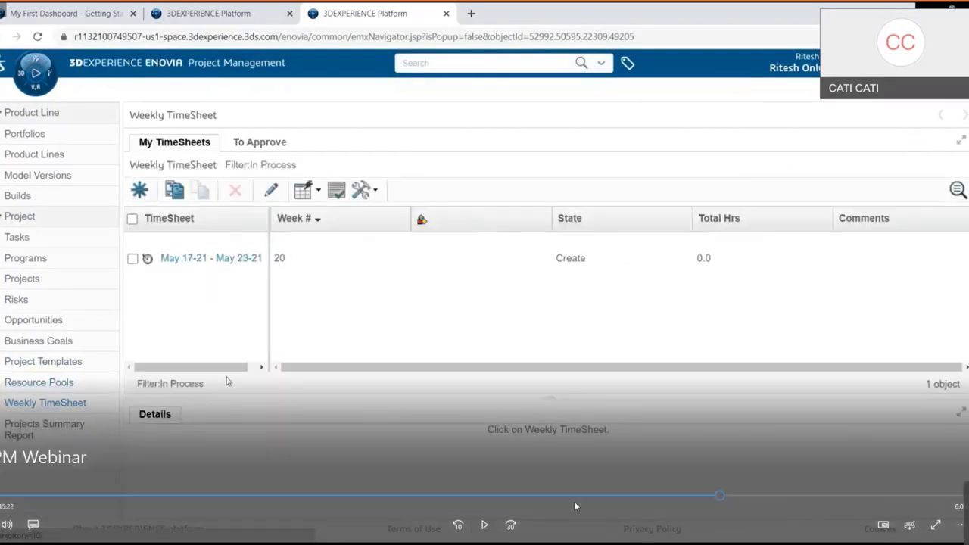
pyautogui.click(713, 497)
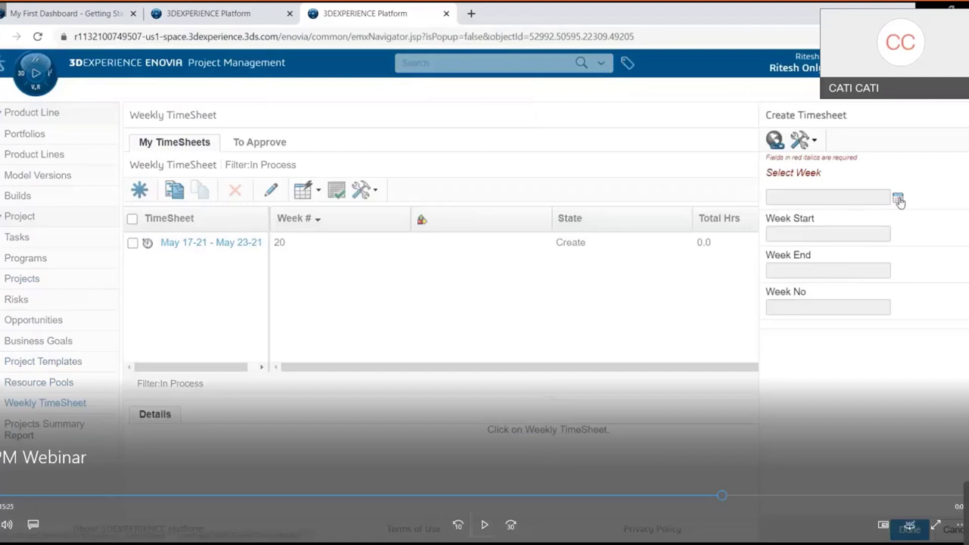
pyautogui.click(480, 529)
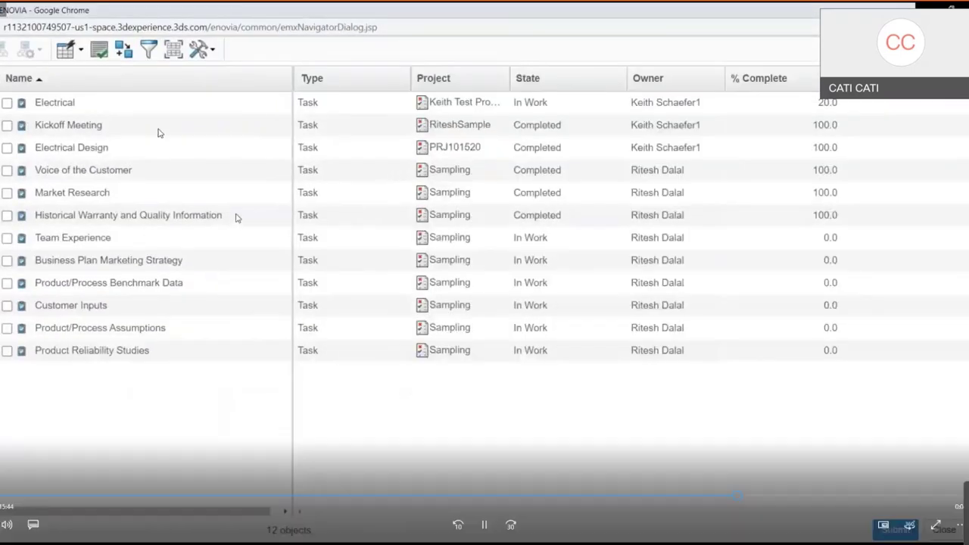
pyautogui.click(483, 524)
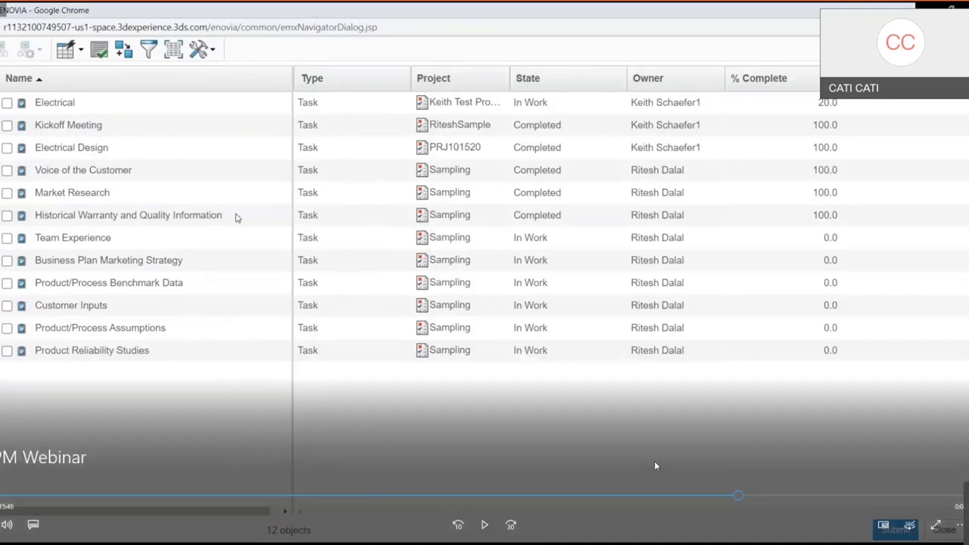
pyautogui.moveTo(734, 497); pyautogui.dragTo(731, 497)
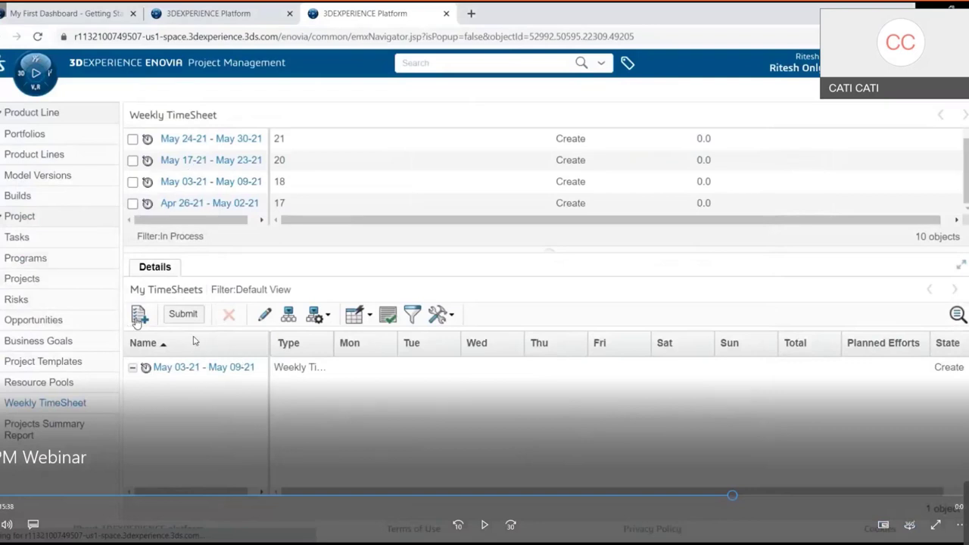
pyautogui.click(485, 525)
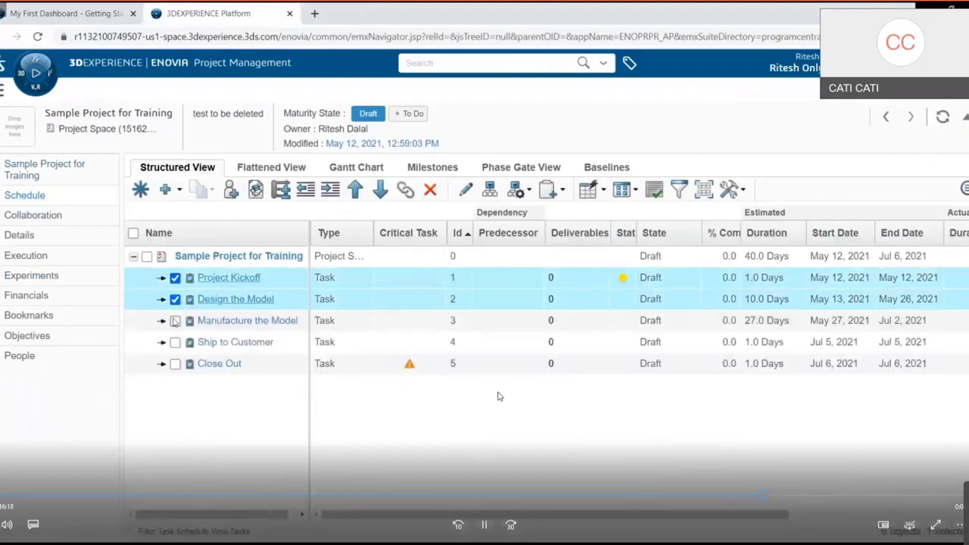
pyautogui.click(483, 524)
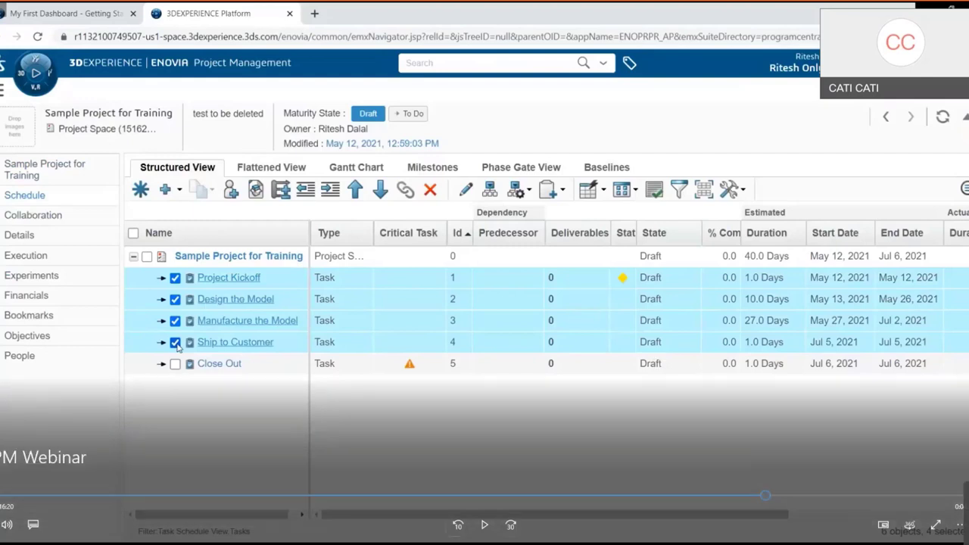
pyautogui.press('space')
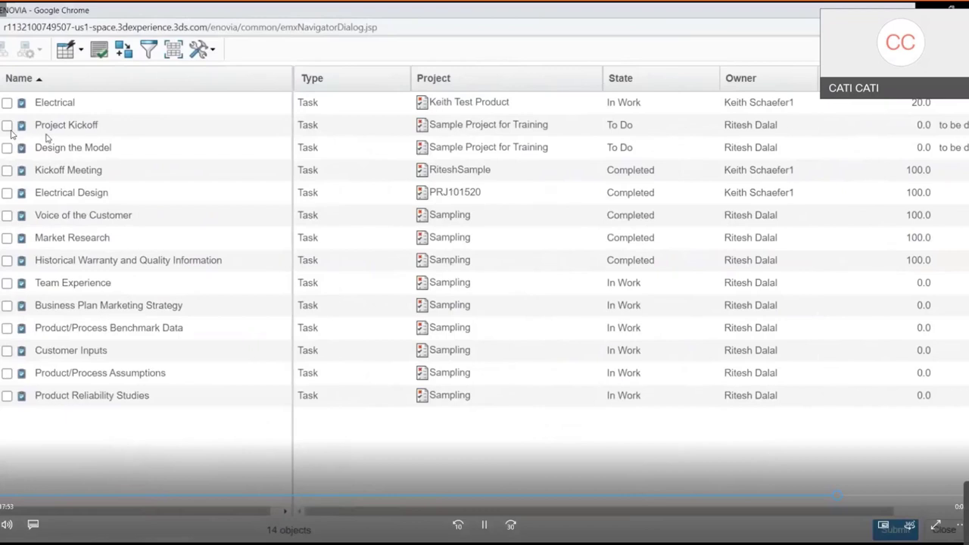
# Step: Add the Project Kickoff task to the May 03-21 - May 09-21 timesheet, and save 1 hour for Tuesday on it
pyautogui.click(7, 125)
pyautogui.click(896, 529)
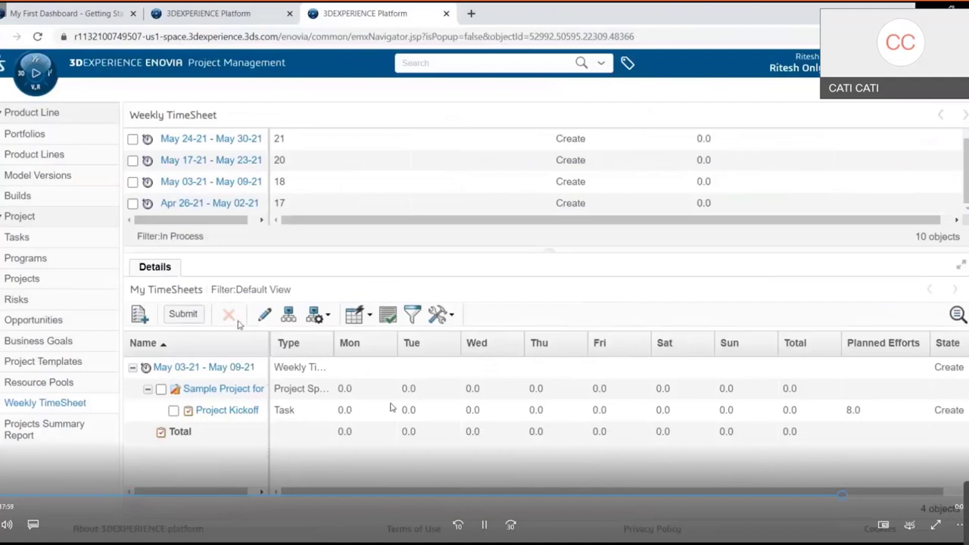
pyautogui.click(265, 316)
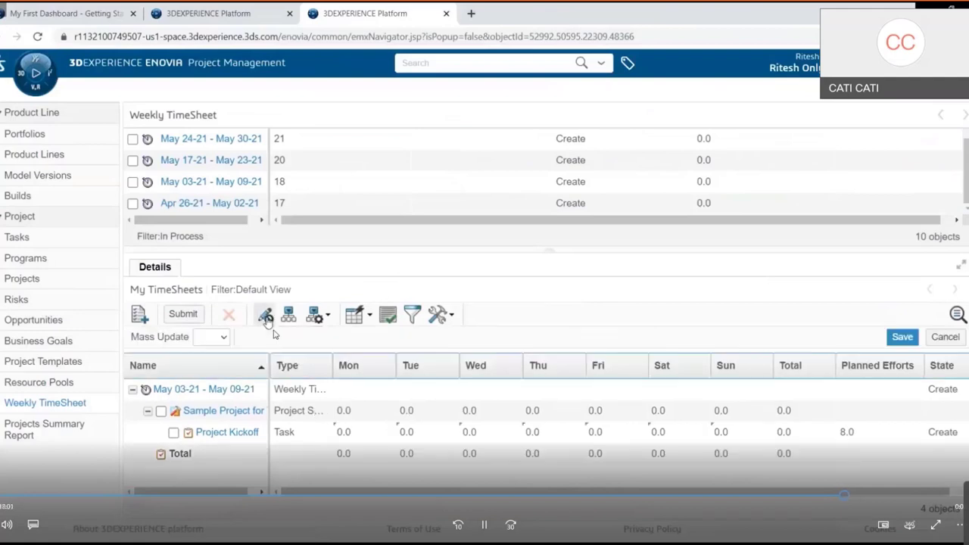
pyautogui.click(414, 437)
pyautogui.write('1')
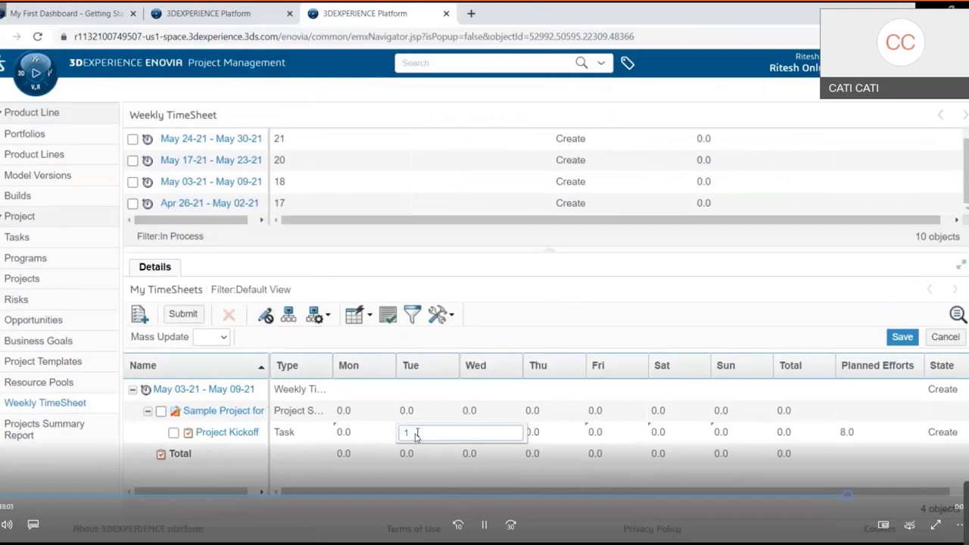
pyautogui.write('0')
pyautogui.press('Return')
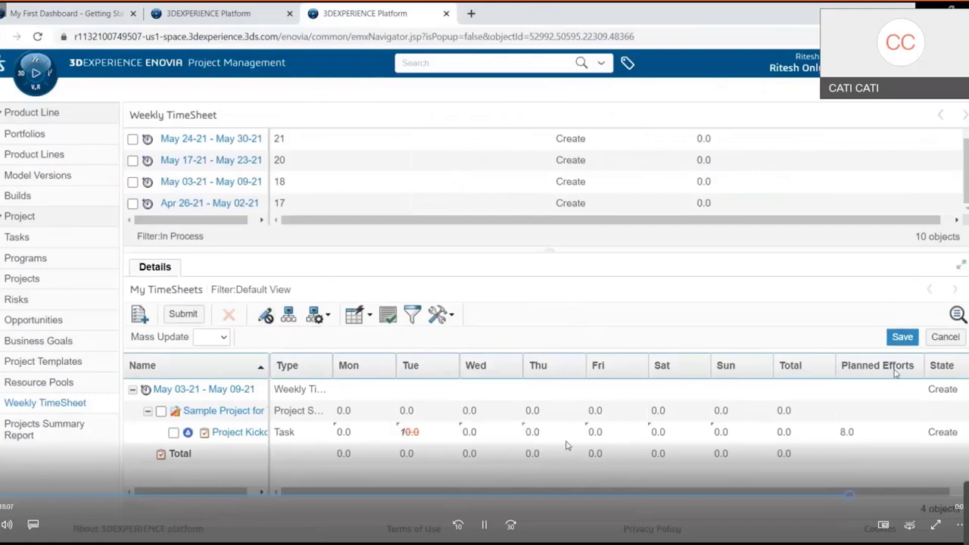
pyautogui.click(900, 338)
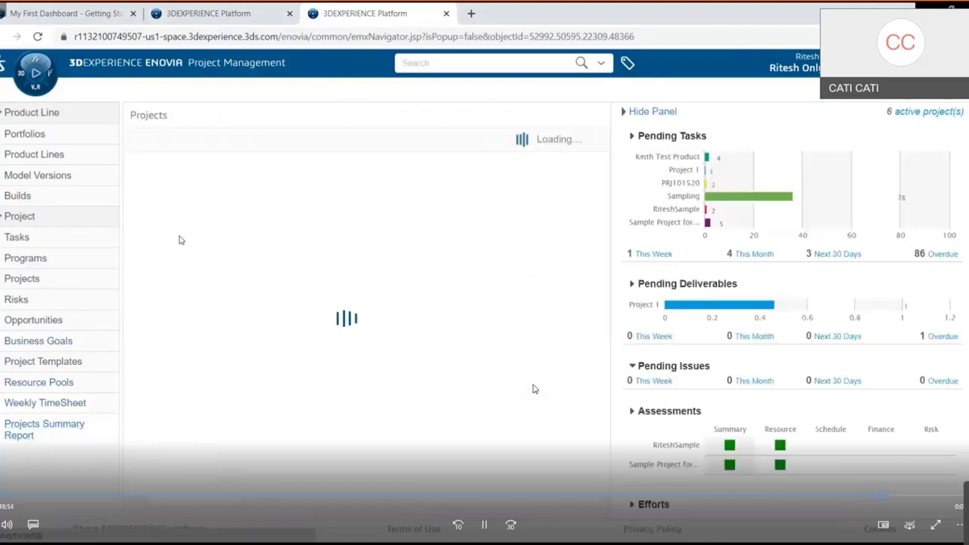
pyautogui.click(662, 390)
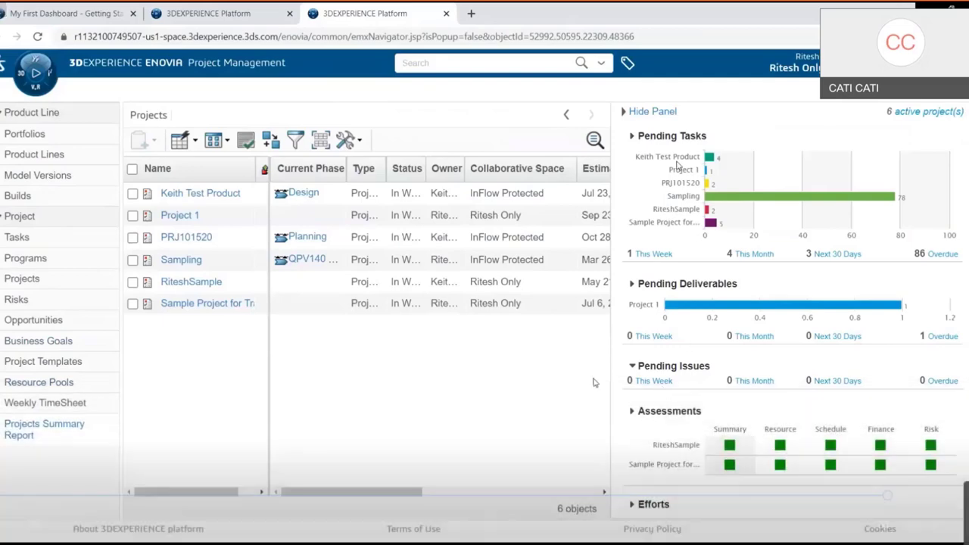
pyautogui.moveTo(594, 383)
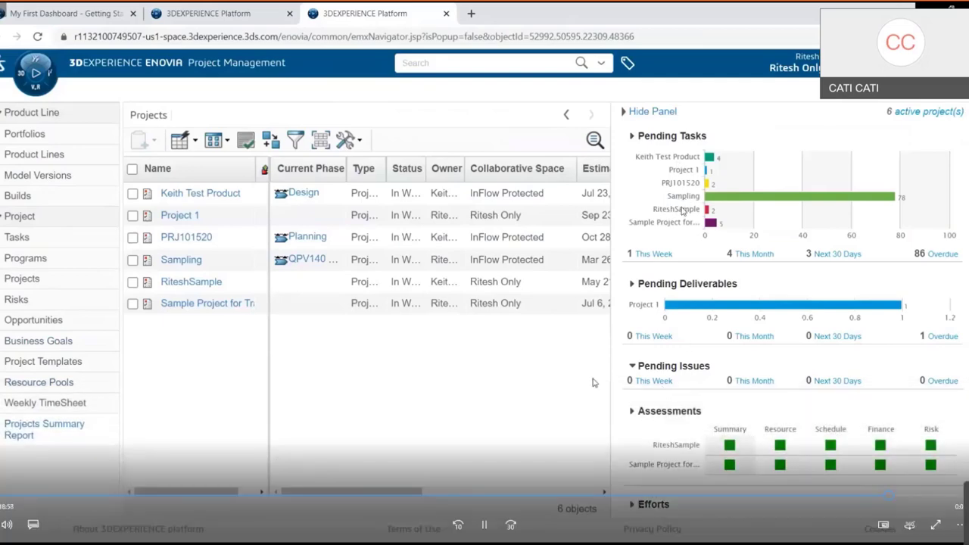